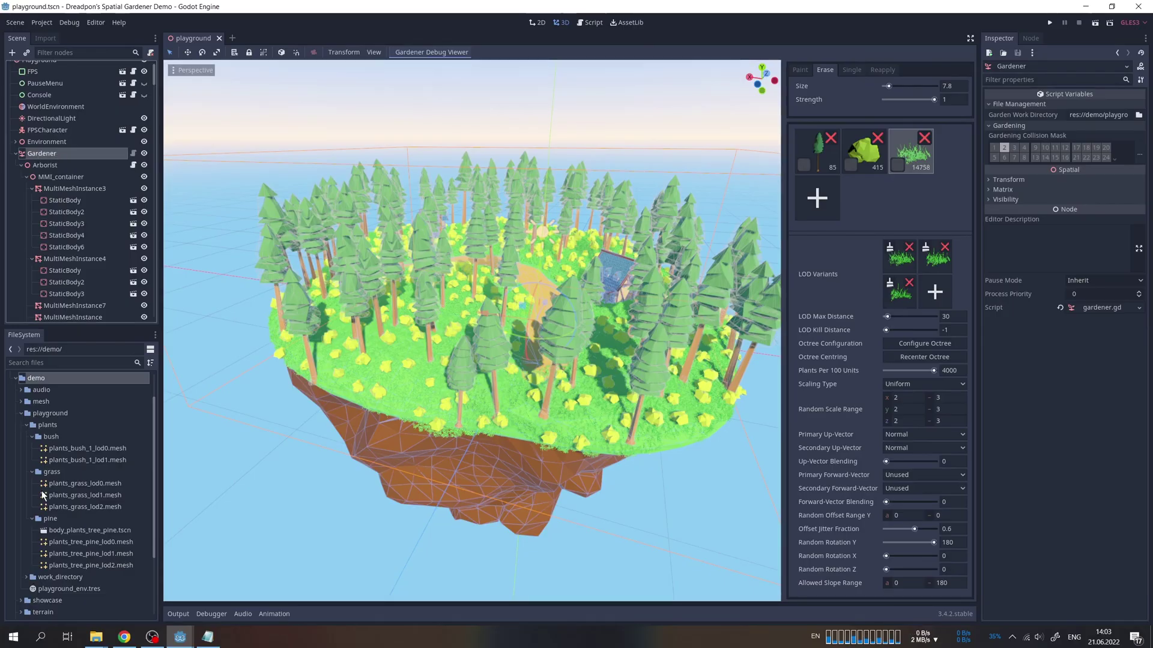
Step: Expand work_directory and inspect greenhouse.tres plant states and the first plant's transform settings
{"action": "left_click", "coordinate": [28, 577]}
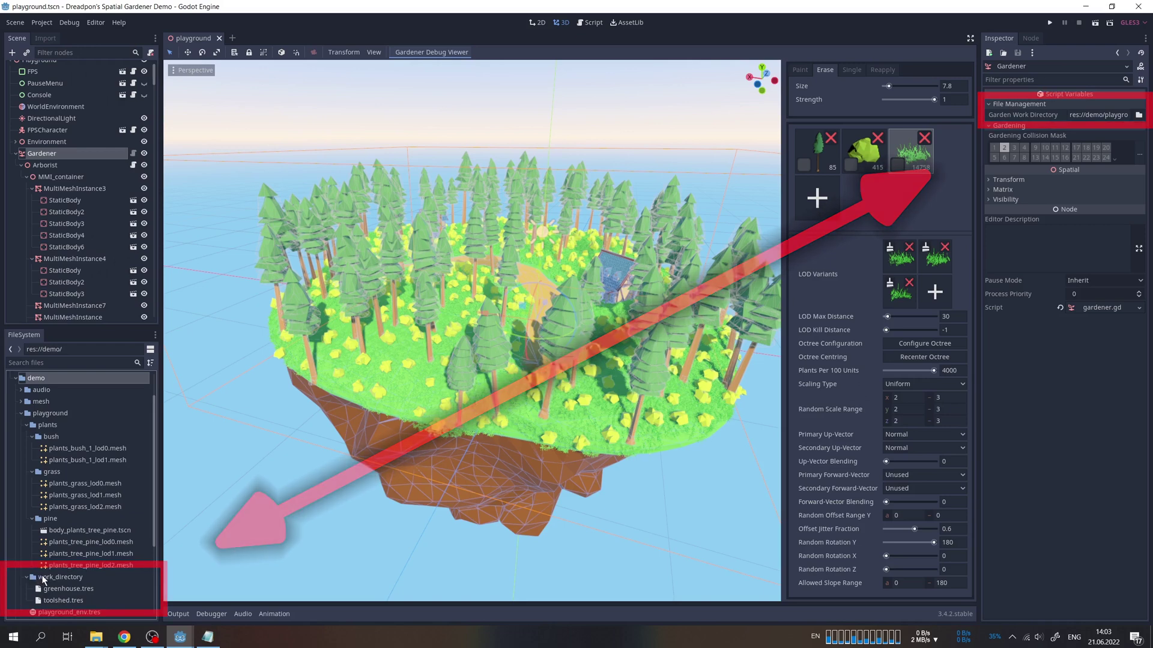
{"action": "scroll", "coordinate": [42, 576], "scroll_direction": "down", "scroll_amount": 1}
{"action": "left_click", "coordinate": [62, 559]}
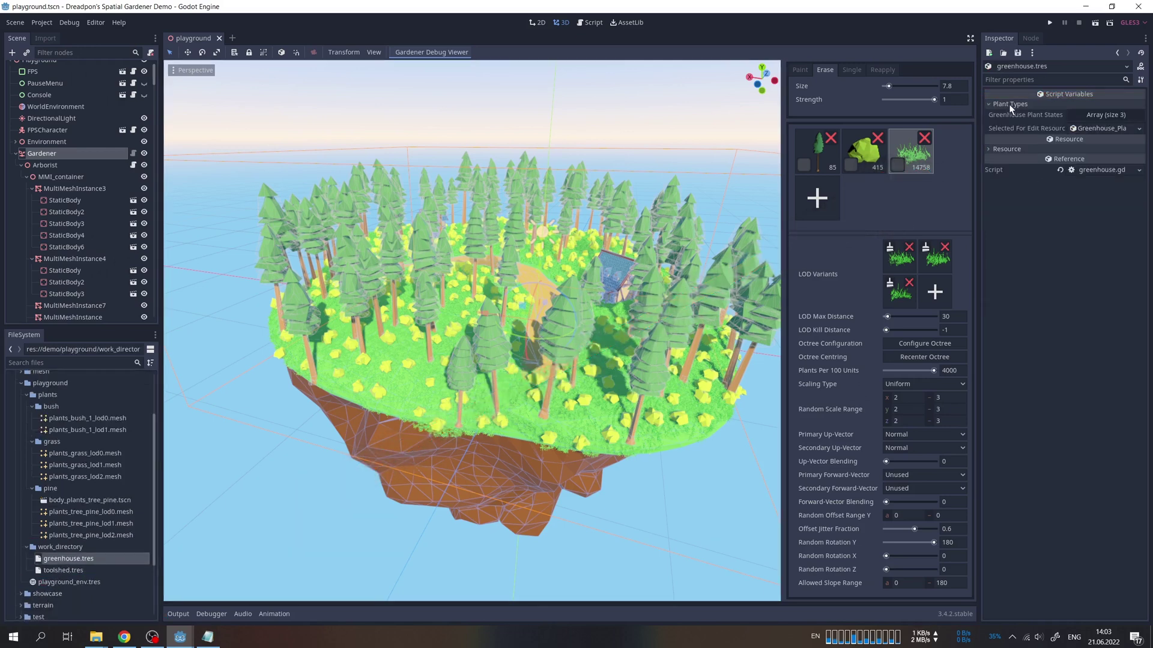
{"action": "left_click", "coordinate": [1087, 111]}
{"action": "left_click", "coordinate": [1092, 143]}
{"action": "left_click", "coordinate": [1090, 246]}
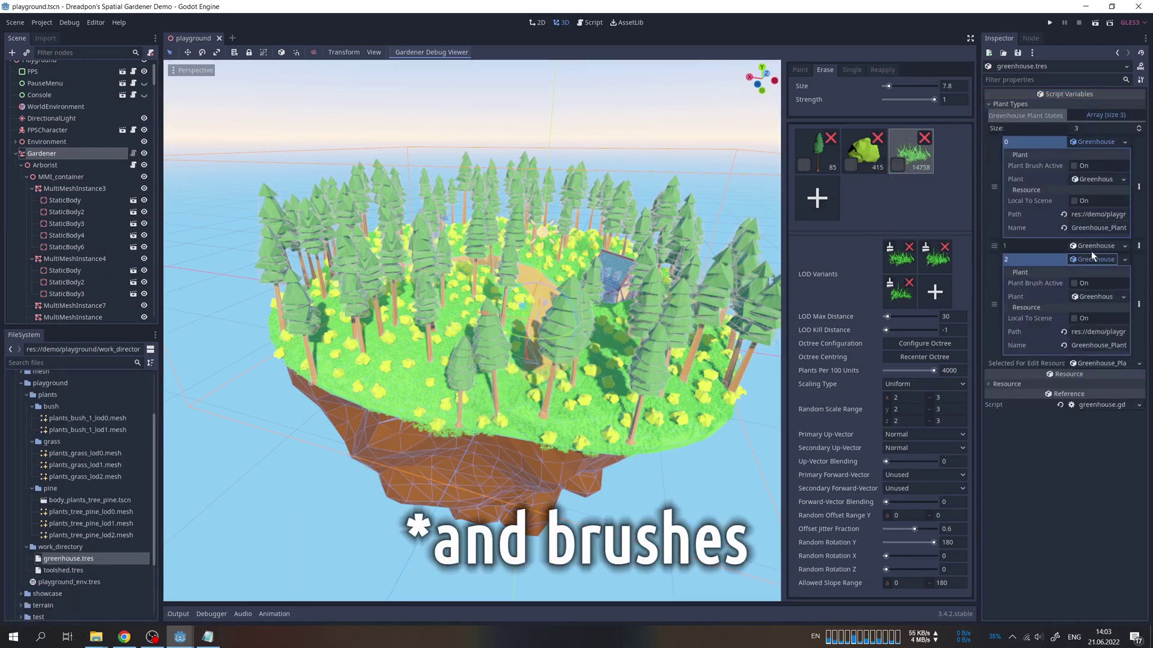
{"action": "left_click", "coordinate": [1095, 349]}
{"action": "left_click", "coordinate": [1096, 179]}
{"action": "scroll", "coordinate": [1090, 271], "scroll_direction": "down", "scroll_amount": 5}
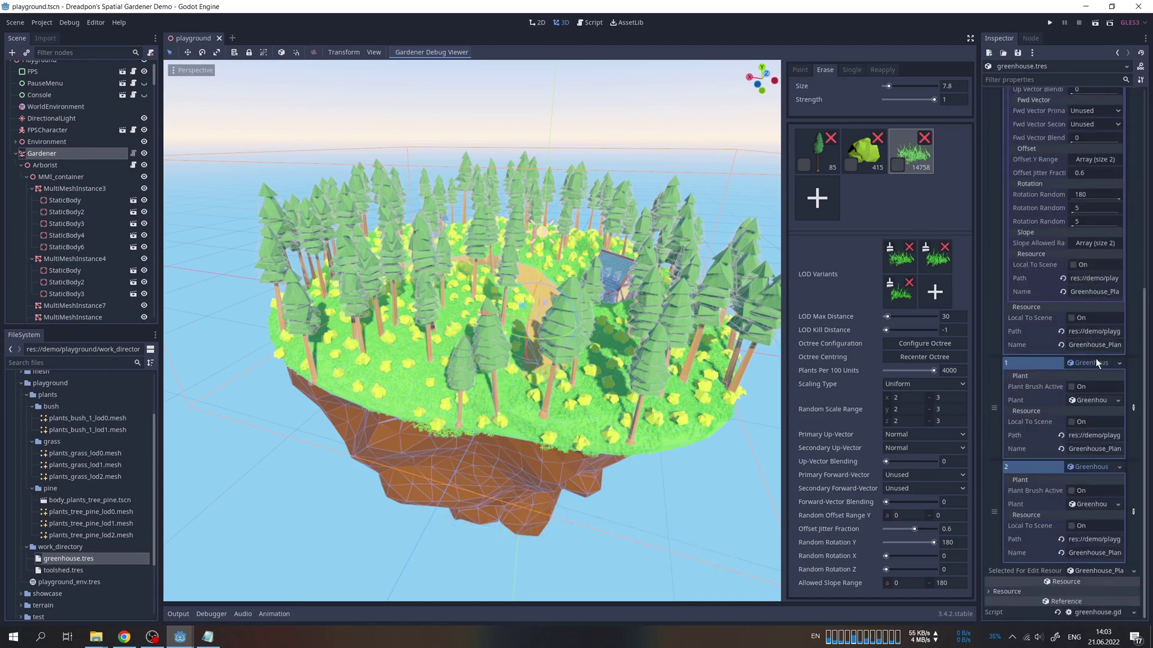
{"action": "scroll", "coordinate": [1089, 210], "scroll_direction": "up", "scroll_amount": 1}
{"action": "scroll", "coordinate": [1085, 212], "scroll_direction": "up", "scroll_amount": 1}
{"action": "scroll", "coordinate": [1081, 215], "scroll_direction": "up", "scroll_amount": 1}
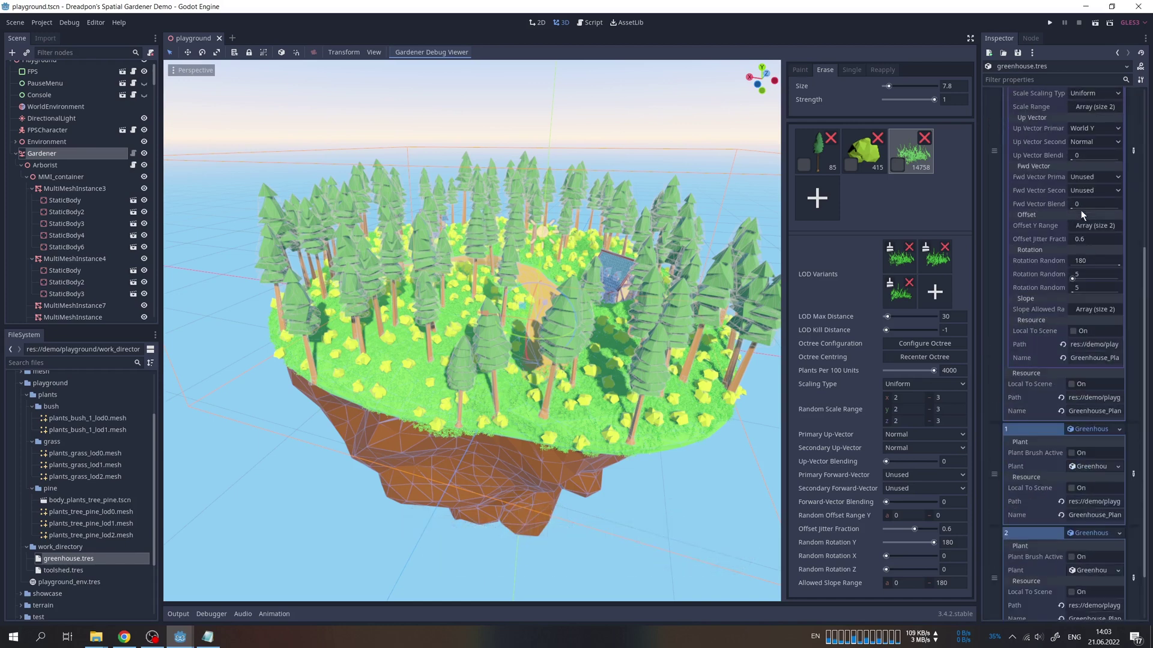
Step: Inspect the Brushes array in toolshed.tres, then reselect the Gardener node
{"action": "left_click", "coordinate": [81, 568]}
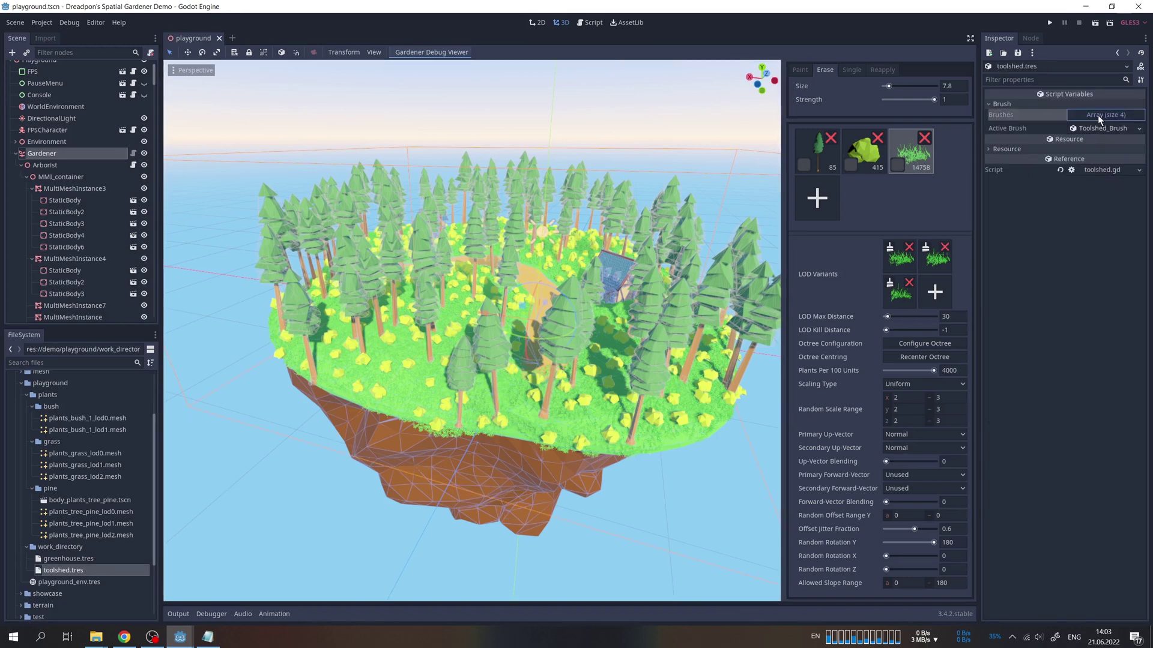
{"action": "left_click", "coordinate": [1098, 114]}
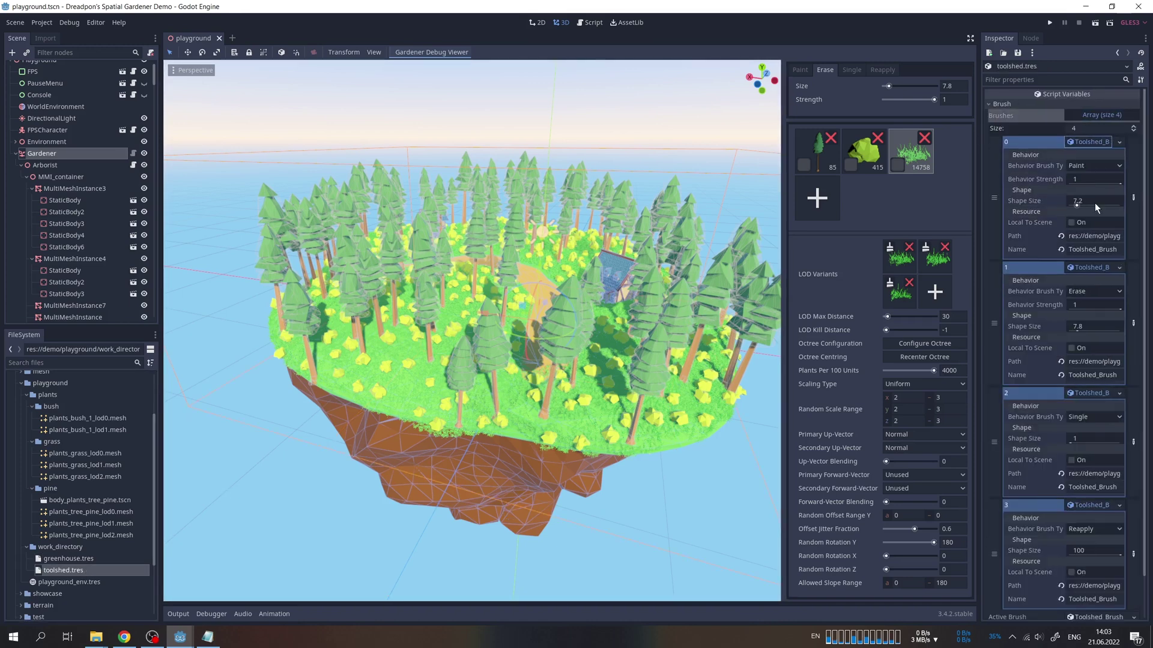
{"action": "scroll", "coordinate": [1082, 215], "scroll_direction": "down", "scroll_amount": 1}
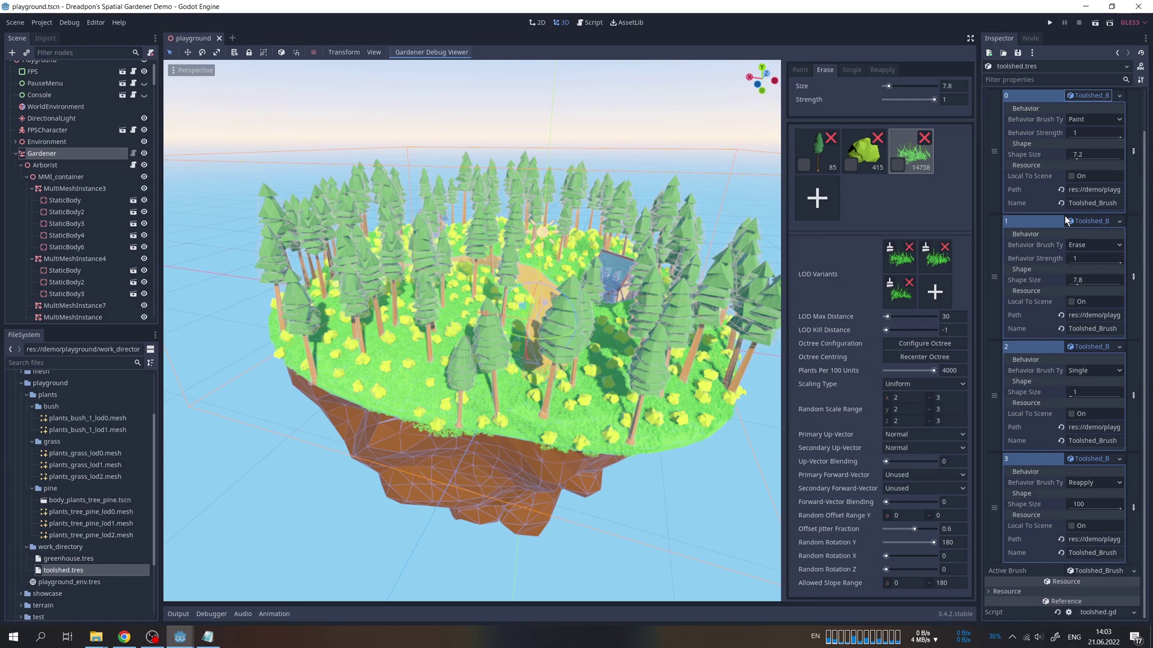
{"action": "left_click", "coordinate": [71, 156]}
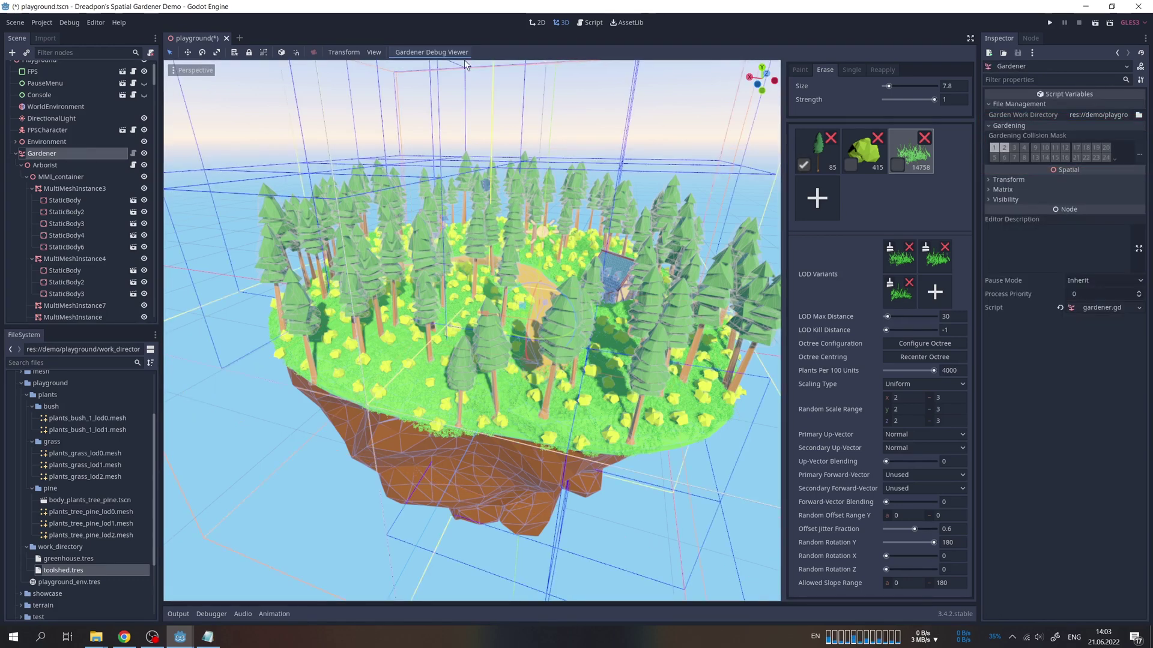
{"action": "scroll", "coordinate": [469, 324], "scroll_direction": "down", "scroll_amount": 2}
Step: Expand the Gardener's Transform and set Translation x to 1000
{"action": "mouse_move", "coordinate": [405, 270]}
{"action": "middle_mouse_down"}
{"action": "mouse_move", "coordinate": [367, 217]}
{"action": "mouse_move", "coordinate": [445, 249]}
{"action": "middle_mouse_up"}
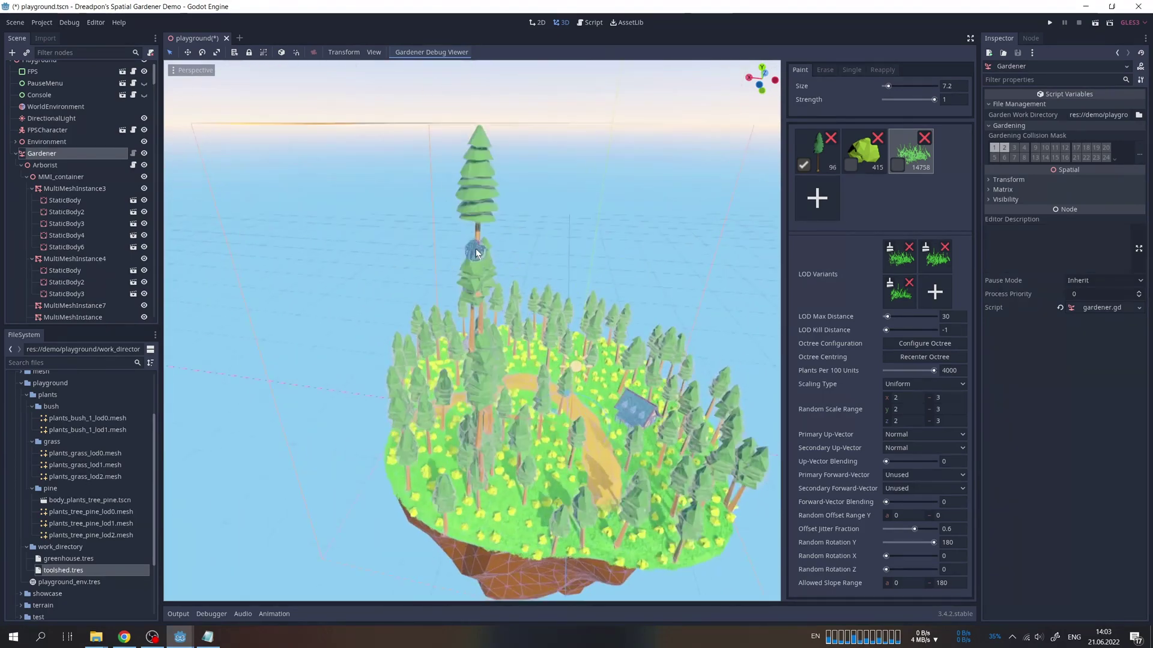
{"action": "scroll", "coordinate": [445, 250], "scroll_direction": "up", "scroll_amount": 4}
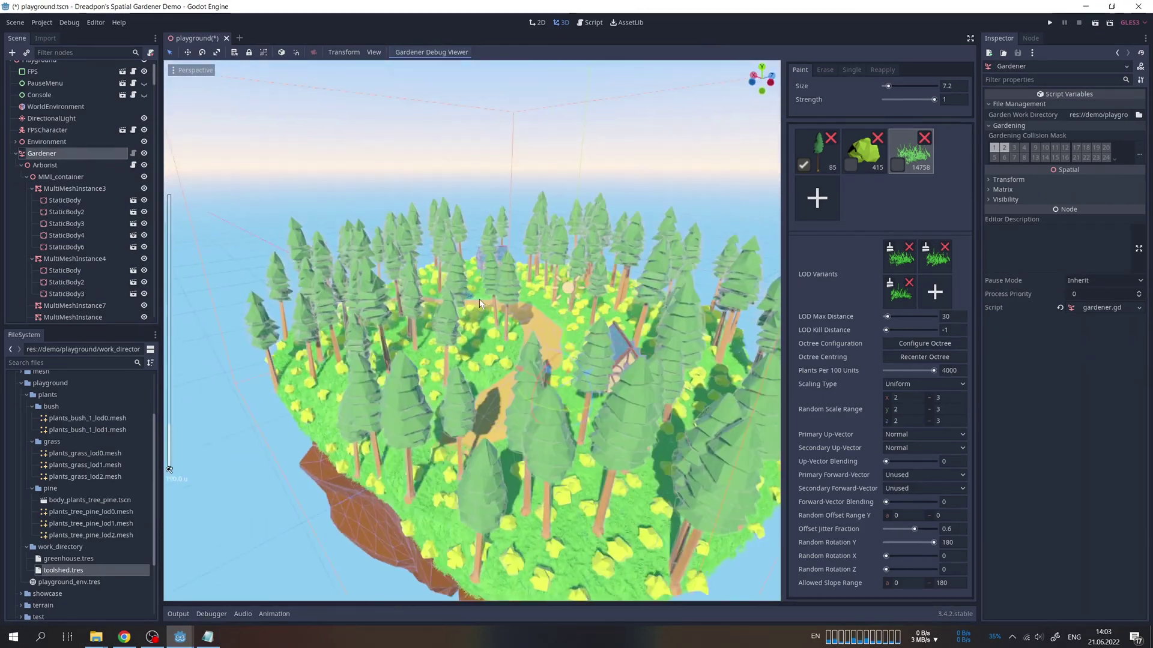
{"action": "scroll", "coordinate": [444, 250], "scroll_direction": "up", "scroll_amount": 1}
{"action": "left_click", "coordinate": [1008, 180]}
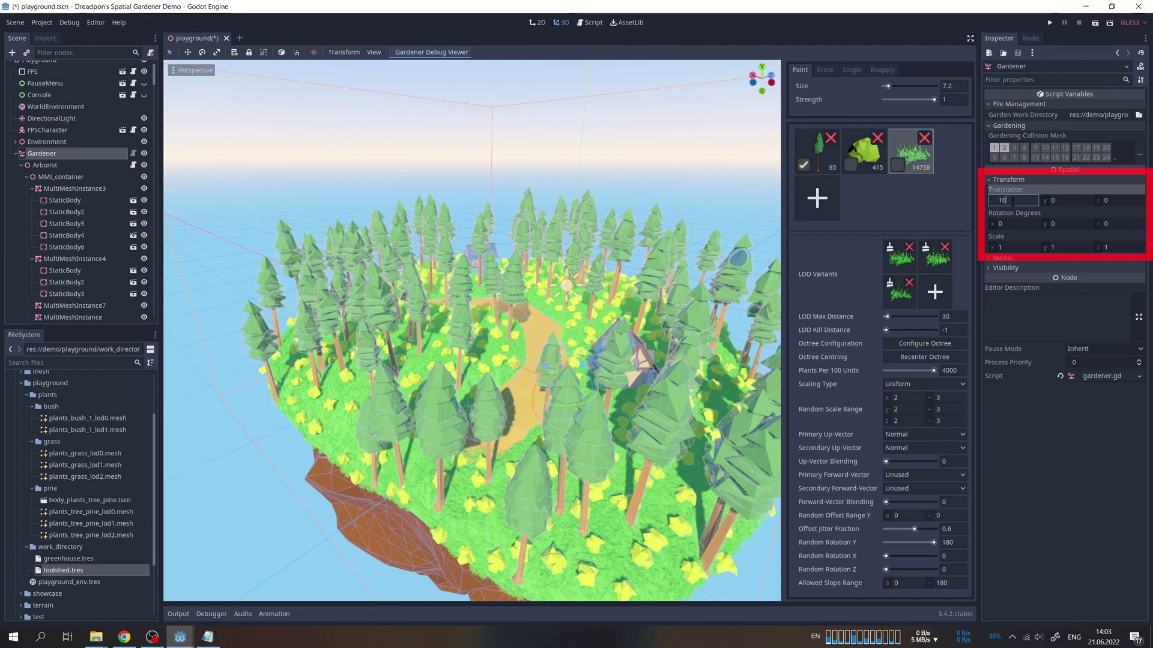
{"action": "type", "text": "00"}
{"action": "key", "text": "Return"}
Step: Paint test pines across the island, nudge x, then undo the changes
{"action": "middle_click_drag", "start_coordinate": [635, 312], "coordinate": [492, 329]}
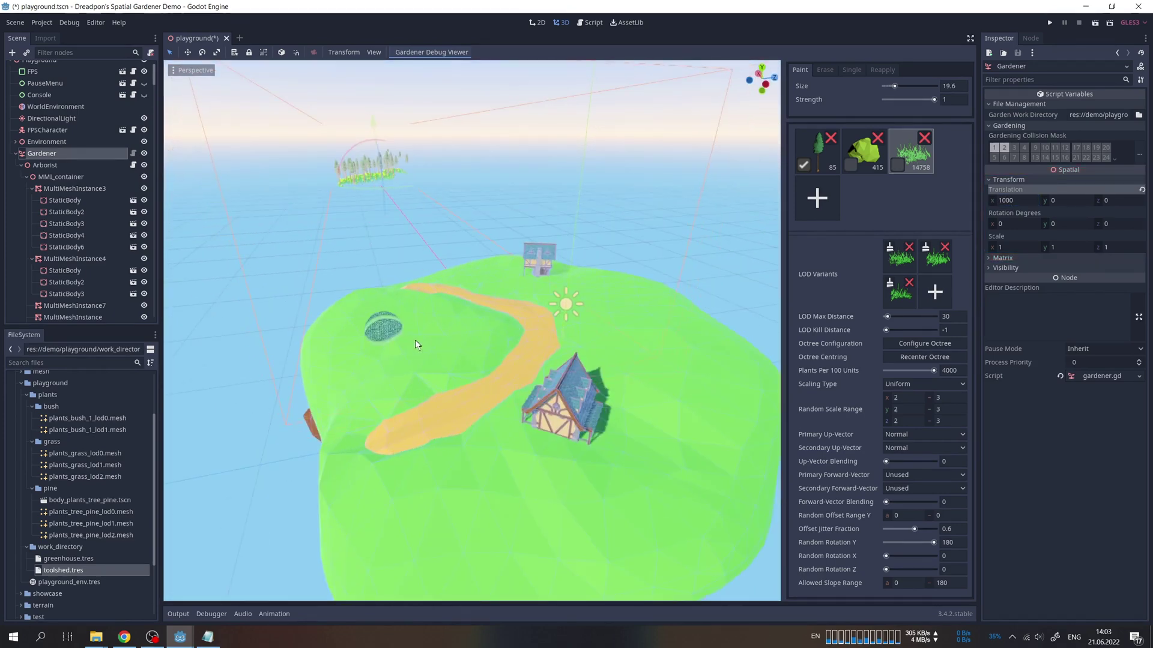
{"action": "mouse_move", "coordinate": [415, 345]}
{"action": "left_mouse_down"}
{"action": "mouse_move", "coordinate": [436, 361]}
{"action": "mouse_move", "coordinate": [684, 297]}
{"action": "left_mouse_up"}
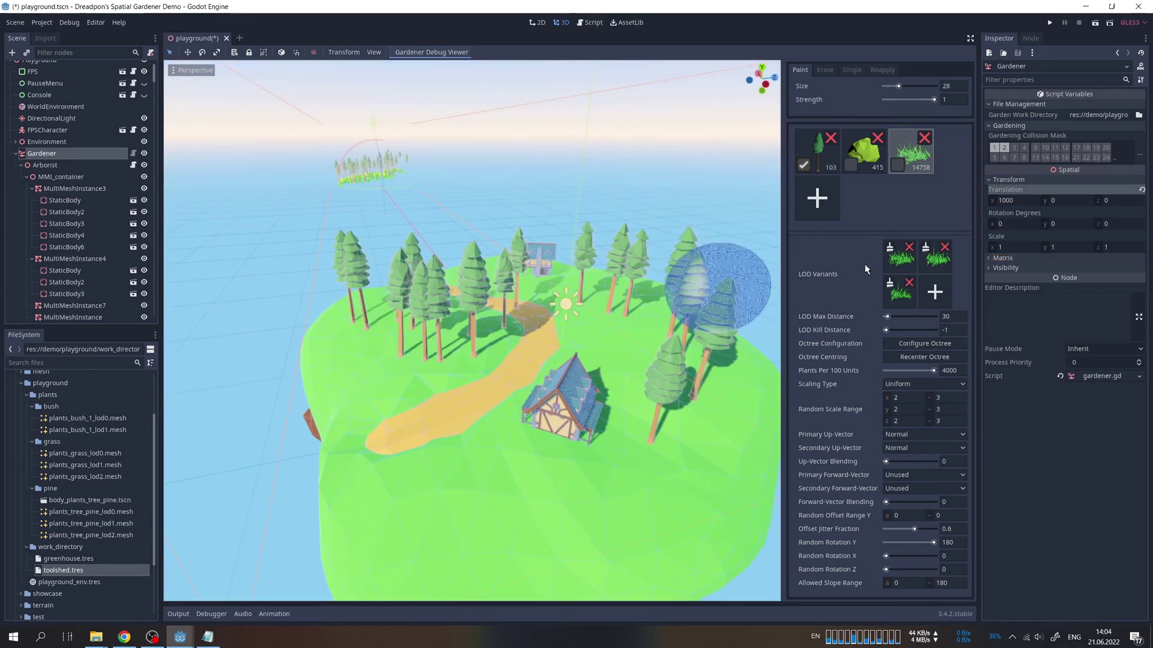
{"action": "left_click_drag", "start_coordinate": [1006, 200], "coordinate": [1027, 200]}
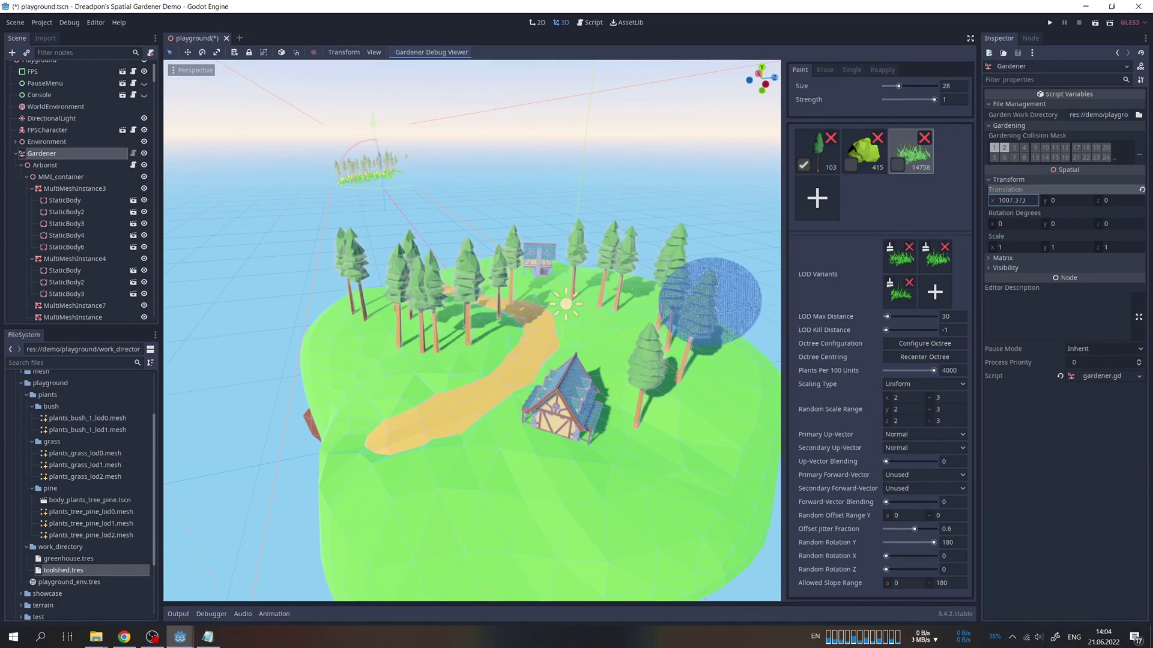
{"action": "key", "text": "ctrl+z"}
{"action": "key", "text": "ctrl+z"}
{"action": "key", "text": "ctrl+z"}
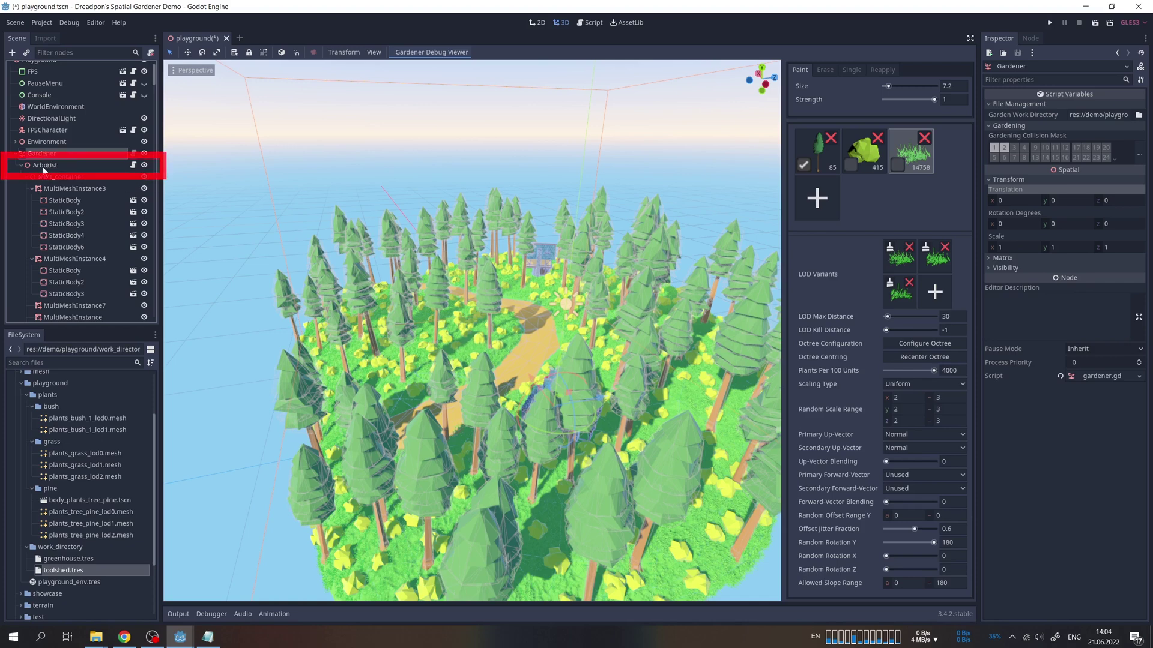
Step: Inspect Arborist, MultiMeshInstance3 and its StaticBody collision nodes, centring the view on StaticBody2
{"action": "left_click", "coordinate": [99, 165]}
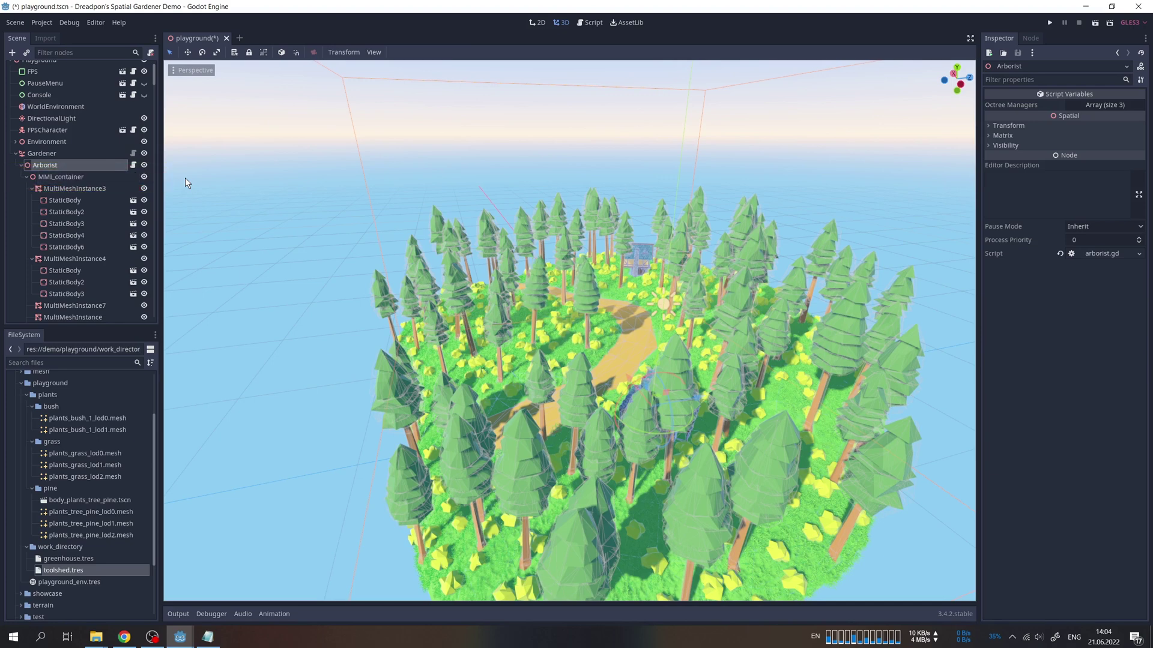
{"action": "left_click", "coordinate": [94, 190]}
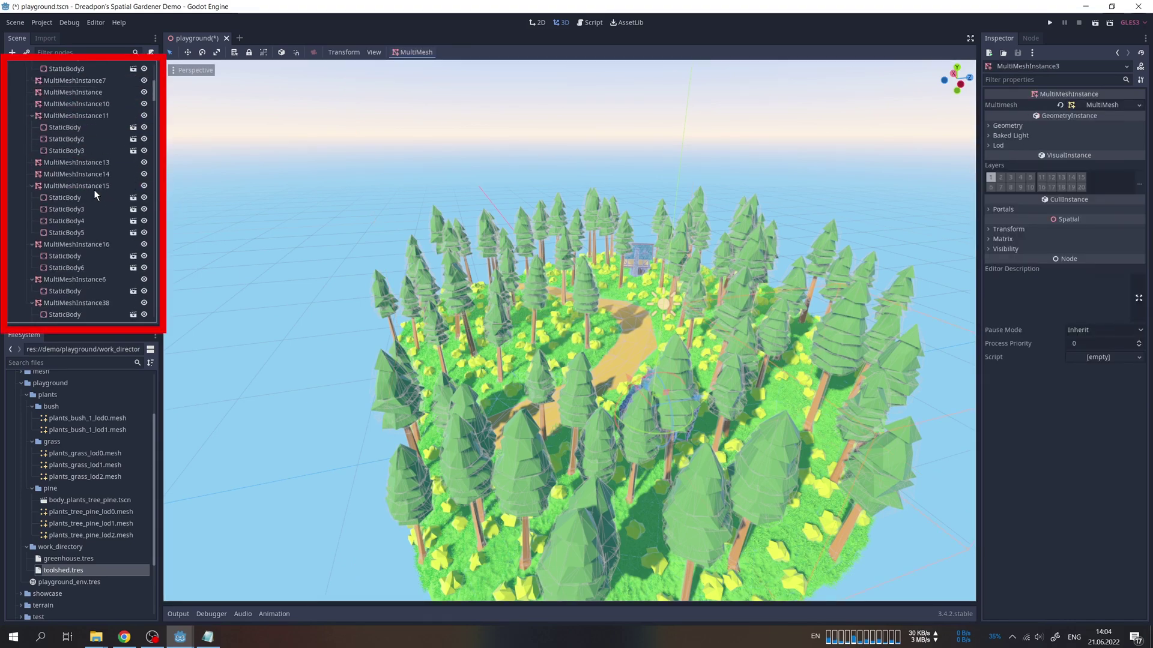
{"action": "scroll", "coordinate": [94, 190], "scroll_direction": "down", "scroll_amount": 10}
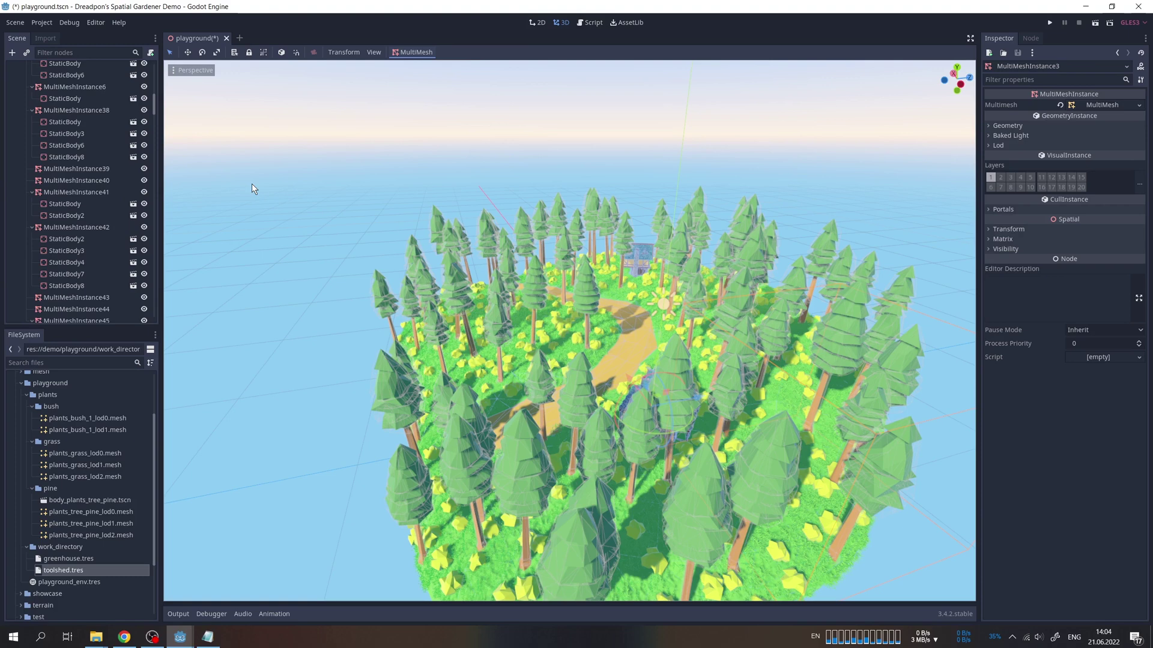
{"action": "left_click", "coordinate": [64, 122]}
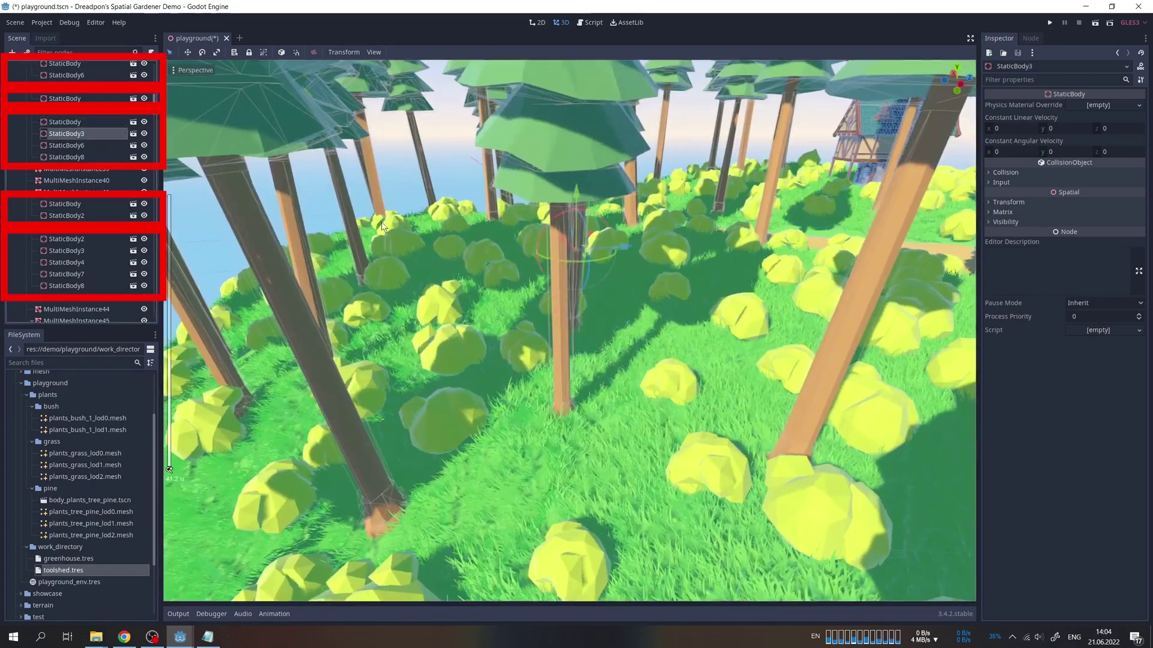
{"action": "left_click", "coordinate": [65, 145]}
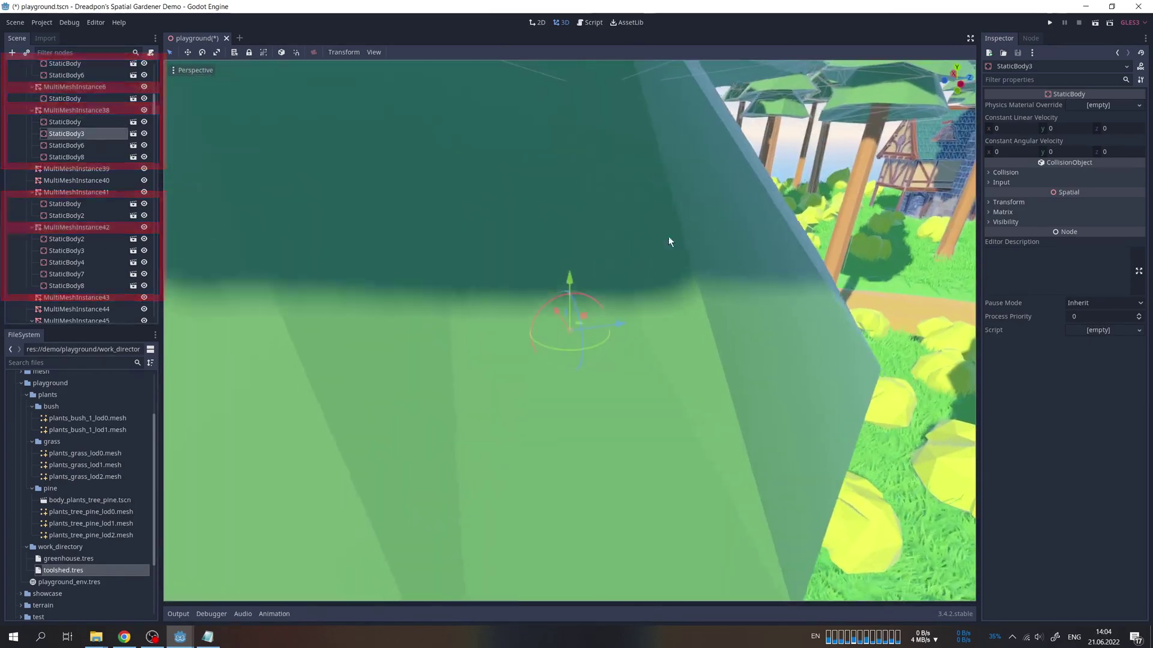
{"action": "key", "text": "Down"}
{"action": "key", "text": "Down"}
{"action": "key", "text": "Down"}
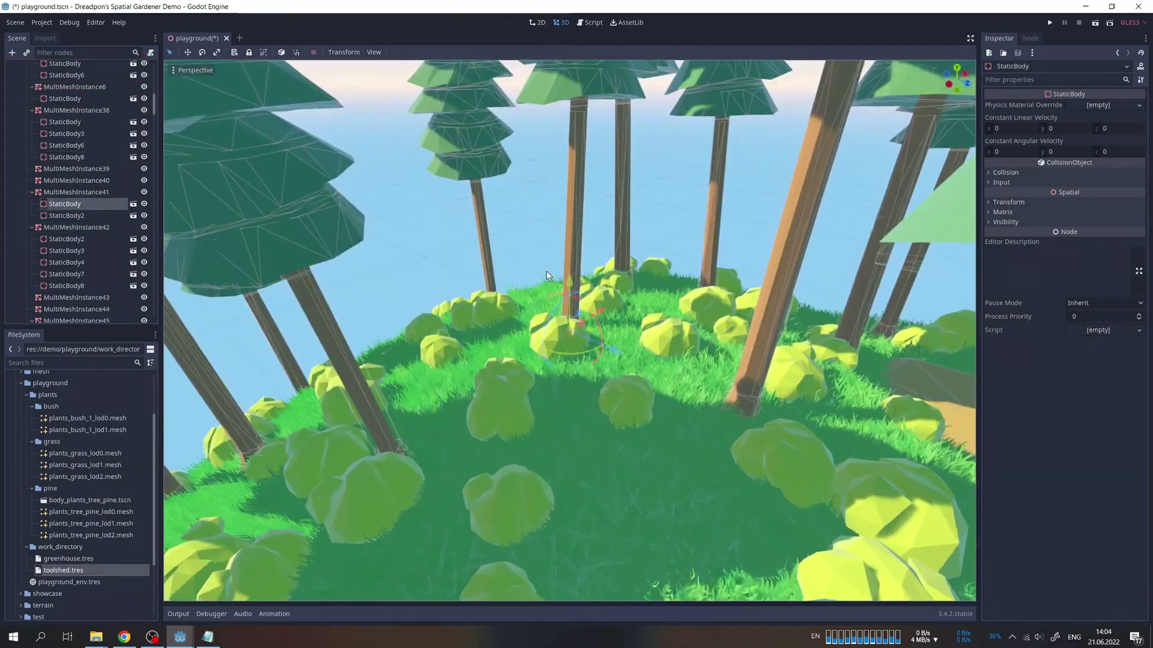
{"action": "key", "text": "f"}
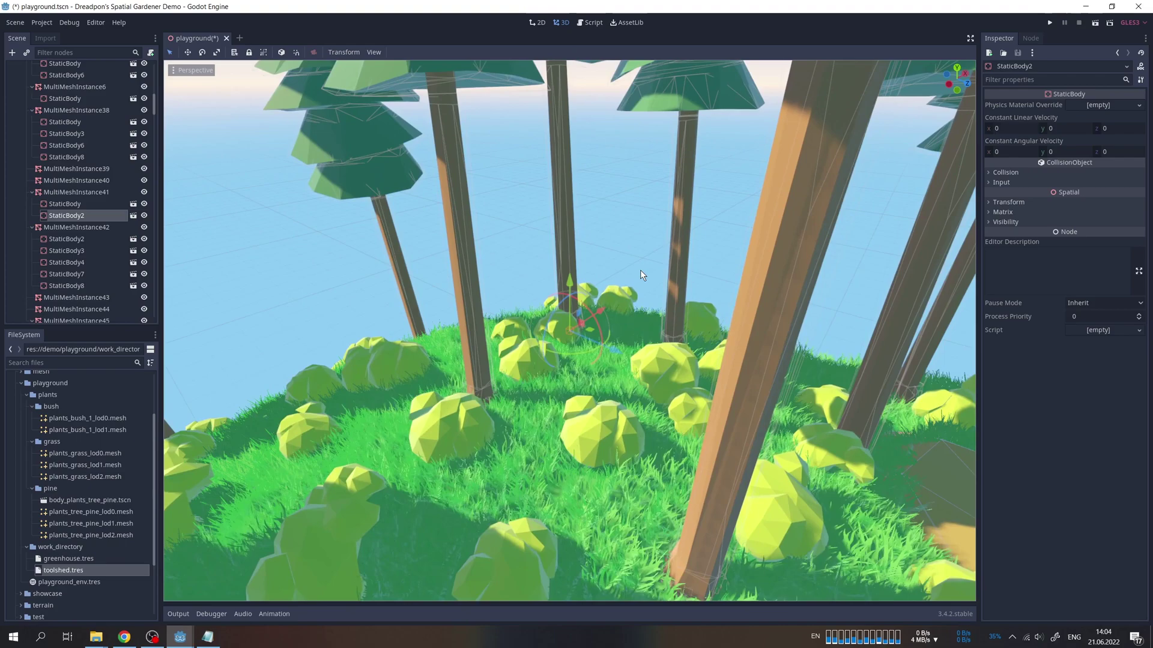
{"action": "scroll", "coordinate": [99, 189], "scroll_direction": "up", "scroll_amount": 5}
{"action": "scroll", "coordinate": [37, 180], "scroll_direction": "up", "scroll_amount": 5}
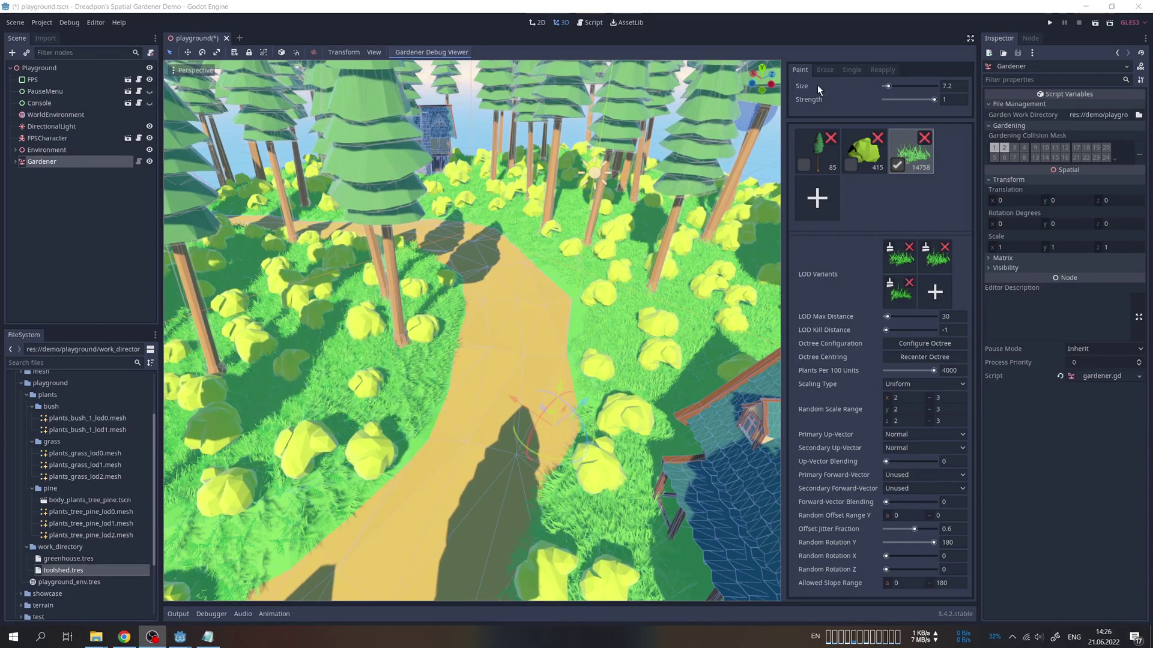
Step: Paint grass on the dirt path with a brush of about 20 units at half strength
{"action": "key", "text": "1"}
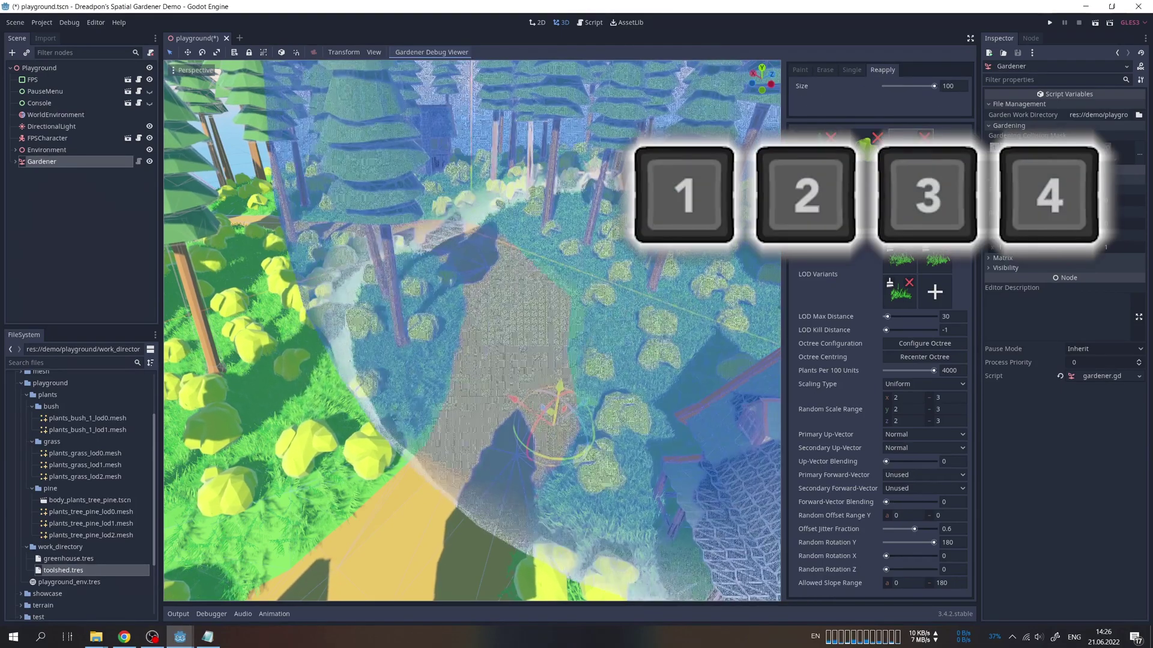
{"action": "key", "text": "4"}
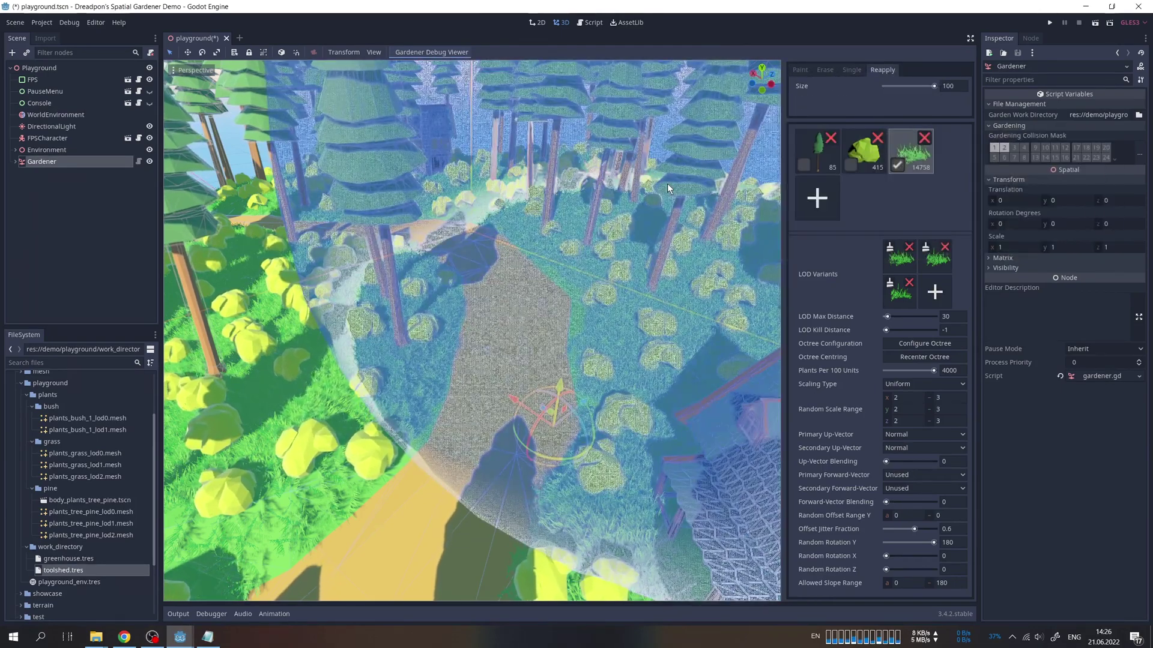
{"action": "key", "text": "1"}
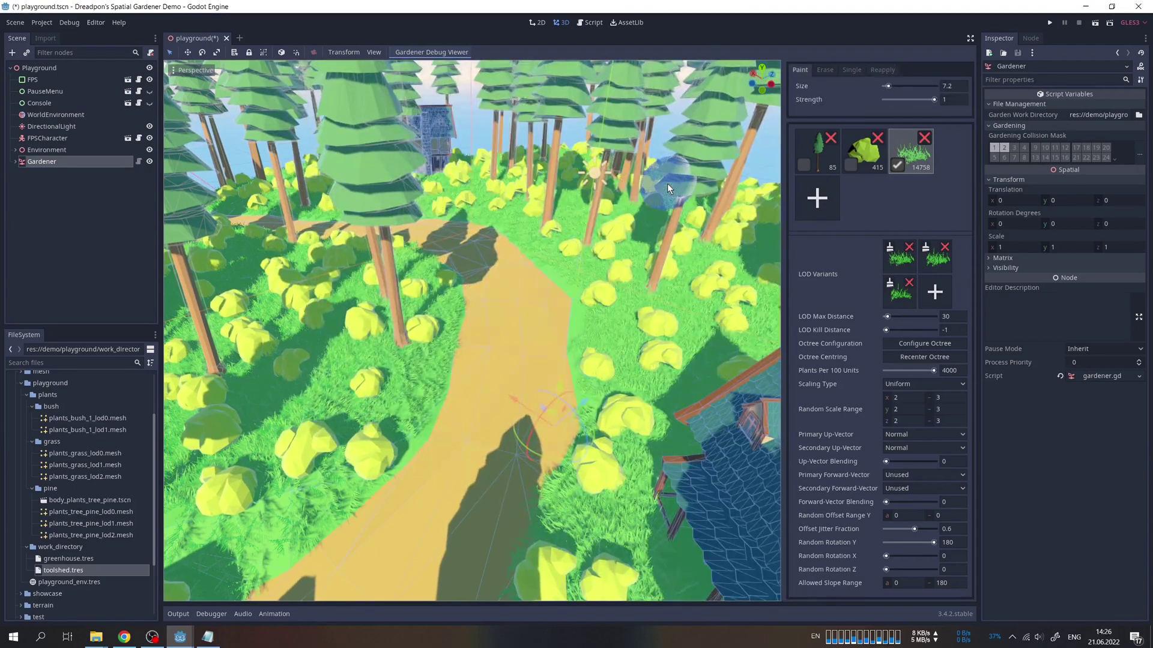
{"action": "left_click", "coordinate": [490, 256]}
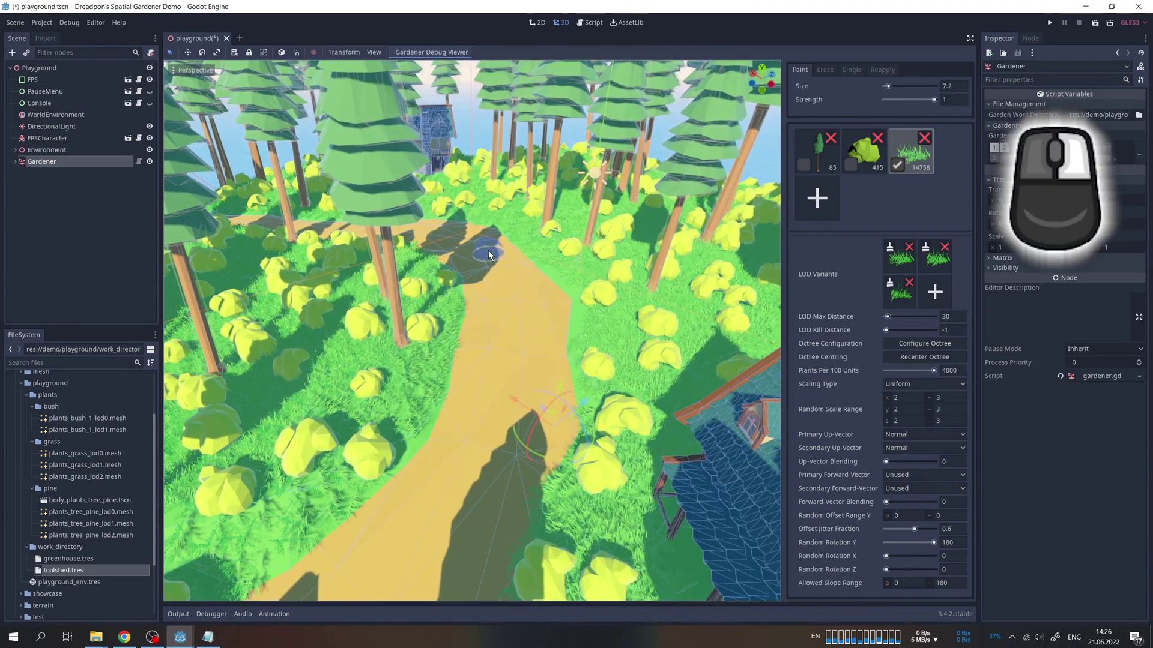
{"action": "mouse_move", "coordinate": [513, 252]}
{"action": "right_mouse_down"}
{"action": "mouse_move", "coordinate": [550, 262]}
{"action": "mouse_move", "coordinate": [511, 269]}
{"action": "right_mouse_up"}
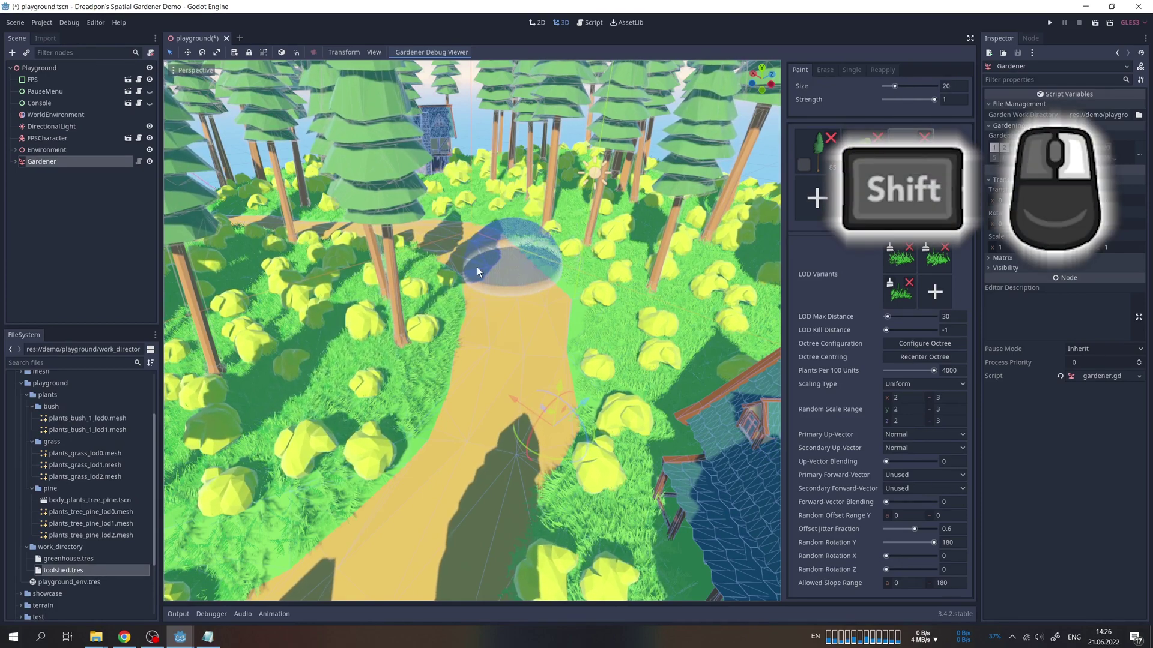
{"action": "key", "text": "1"}
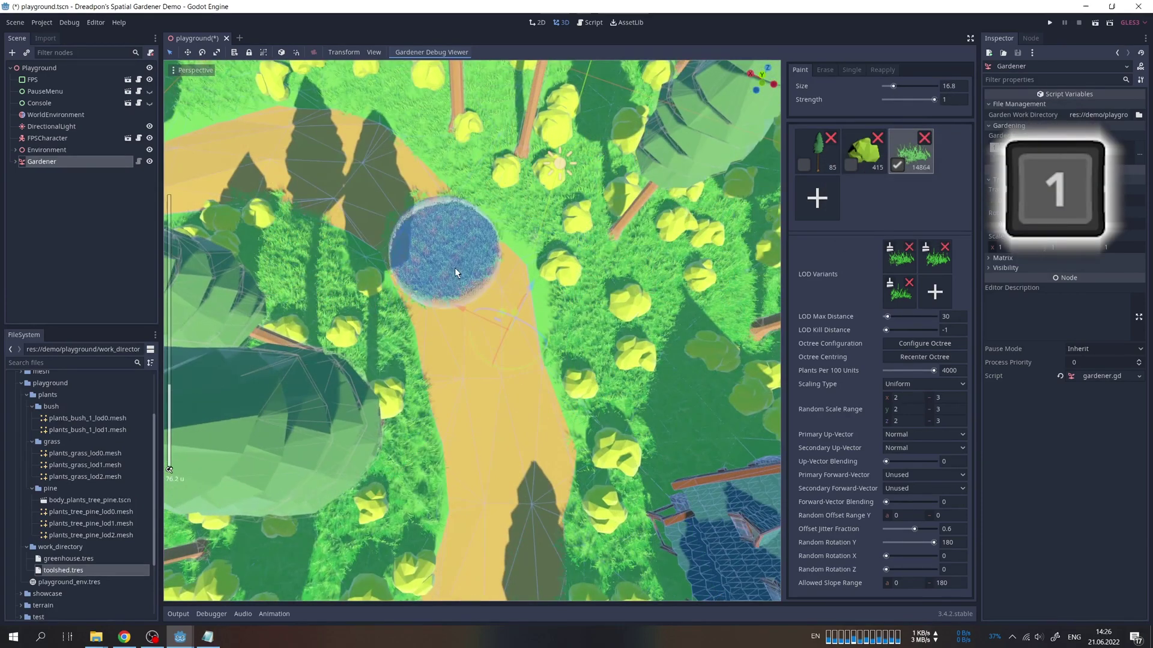
{"action": "left_click_drag", "start_coordinate": [455, 267], "coordinate": [467, 290]}
{"action": "mouse_move", "coordinate": [468, 290]}
{"action": "right_mouse_down", "text": "shift"}
{"action": "mouse_move", "coordinate": [480, 402]}
{"action": "mouse_move", "coordinate": [498, 383]}
{"action": "right_mouse_up", "text": "shift"}
{"action": "left_click_drag", "start_coordinate": [498, 383], "coordinate": [493, 448]}
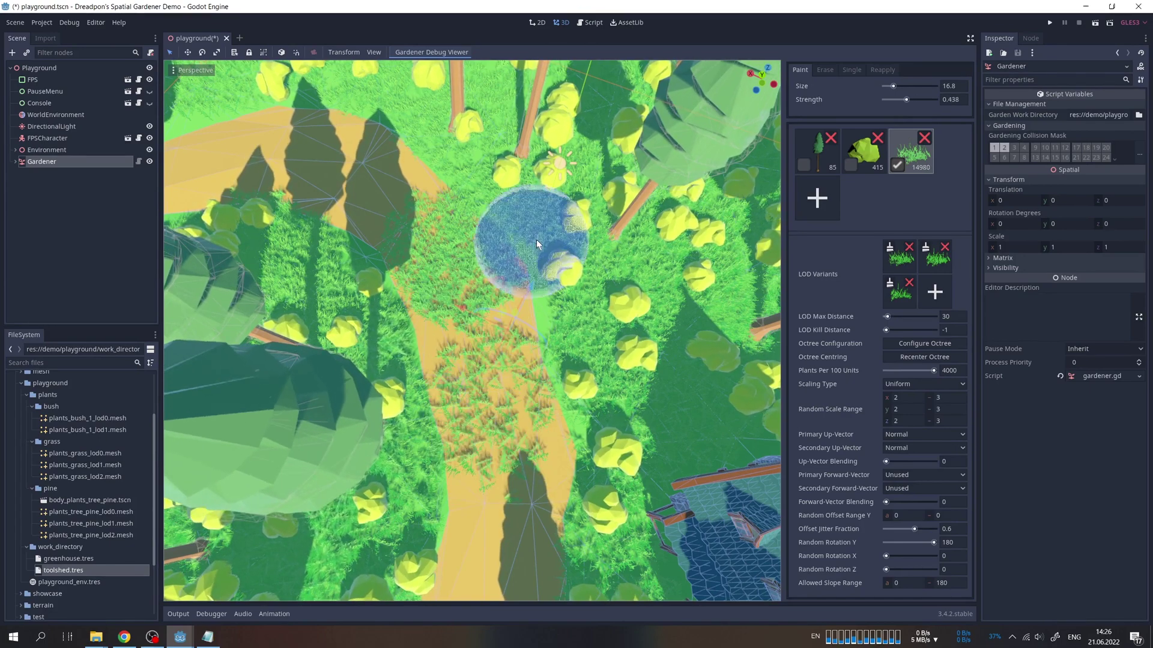
{"action": "scroll", "coordinate": [597, 212], "scroll_direction": "up", "scroll_amount": 3}
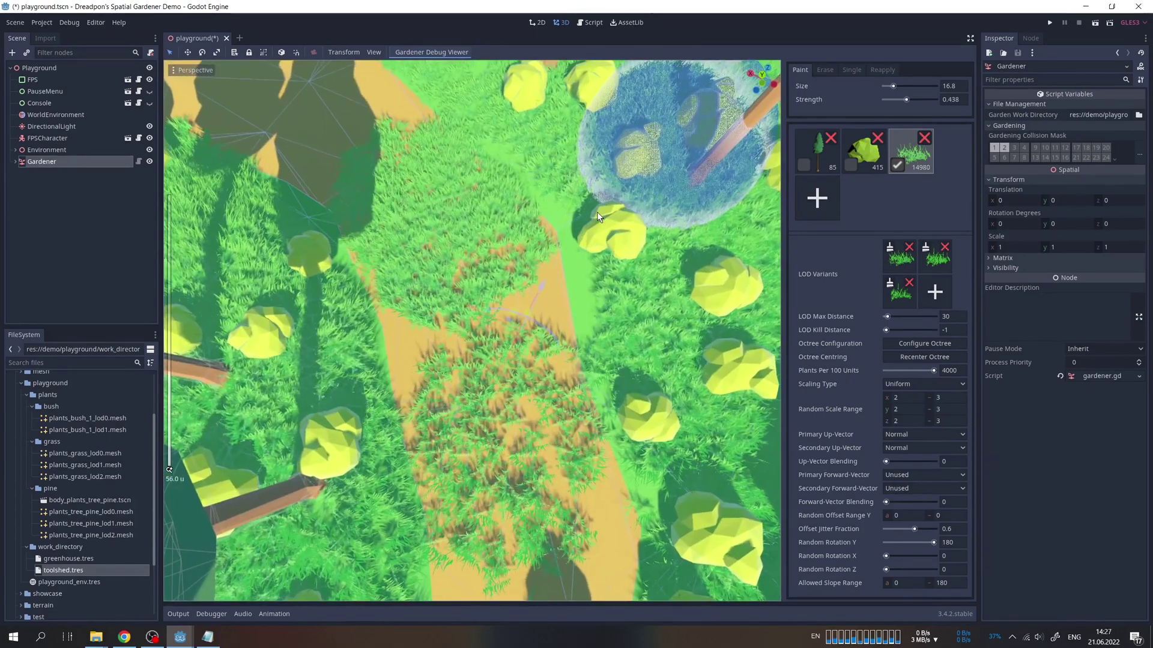
Step: Erase the path grass with an 8-unit, half-strength eraser, then switch to Single mode
{"action": "key", "text": "2"}
{"action": "right_click_drag", "start_coordinate": [572, 251], "coordinate": [572, 249]}
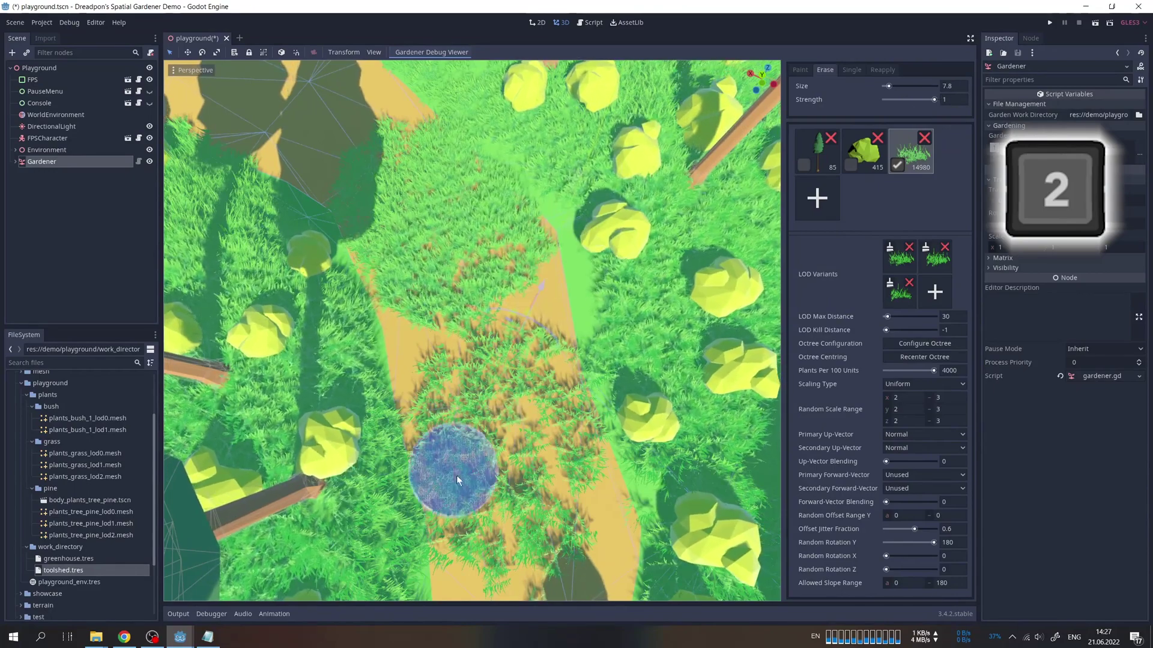
{"action": "mouse_move", "coordinate": [456, 475]}
{"action": "left_mouse_down"}
{"action": "mouse_move", "coordinate": [541, 384]}
{"action": "mouse_move", "coordinate": [524, 394]}
{"action": "left_mouse_up"}
{"action": "mouse_move", "coordinate": [523, 393]}
{"action": "right_mouse_down", "text": "shift"}
{"action": "mouse_move", "coordinate": [394, 397]}
{"action": "mouse_move", "coordinate": [518, 346]}
{"action": "right_mouse_up", "text": "shift"}
{"action": "mouse_move", "coordinate": [519, 346]}
{"action": "middle_mouse_down"}
{"action": "mouse_move", "coordinate": [493, 359]}
{"action": "mouse_move", "coordinate": [484, 389]}
{"action": "middle_mouse_up"}
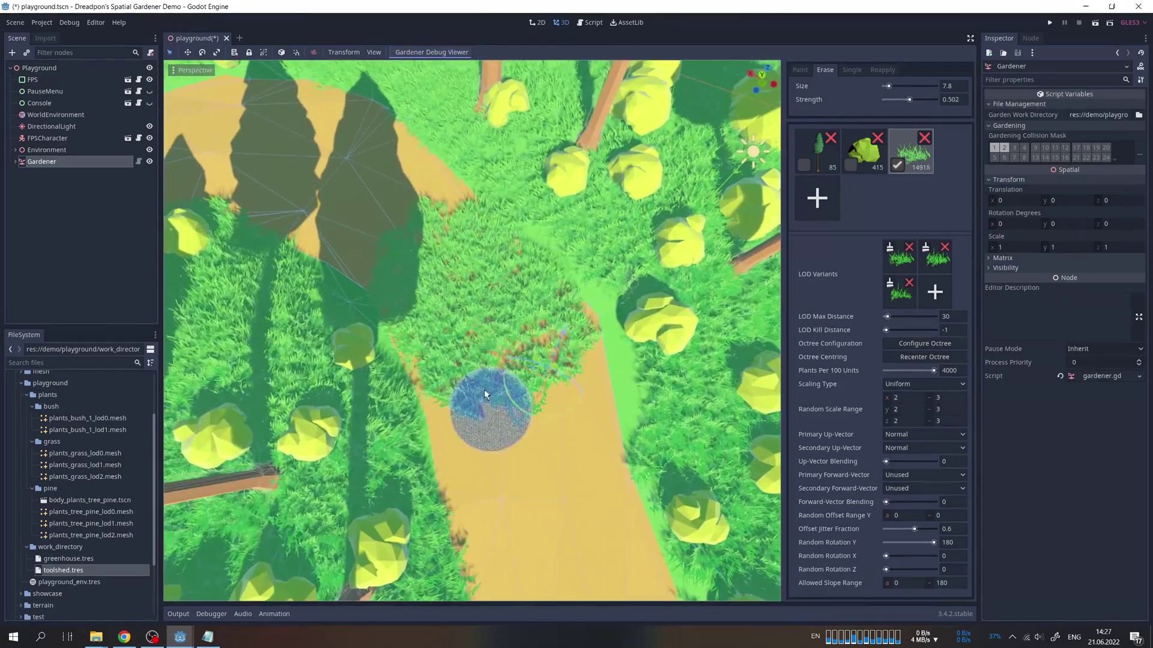
{"action": "mouse_move", "coordinate": [484, 394]}
{"action": "left_mouse_down"}
{"action": "mouse_move", "coordinate": [425, 317]}
{"action": "mouse_move", "coordinate": [405, 240]}
{"action": "mouse_move", "coordinate": [507, 399]}
{"action": "mouse_move", "coordinate": [462, 256]}
{"action": "mouse_move", "coordinate": [499, 270]}
{"action": "left_mouse_up"}
{"action": "key", "text": "3"}
Step: Clear leftover path grass and place seven single grass clumps on the path
{"action": "middle_click_drag", "start_coordinate": [543, 507], "coordinate": [435, 279]}
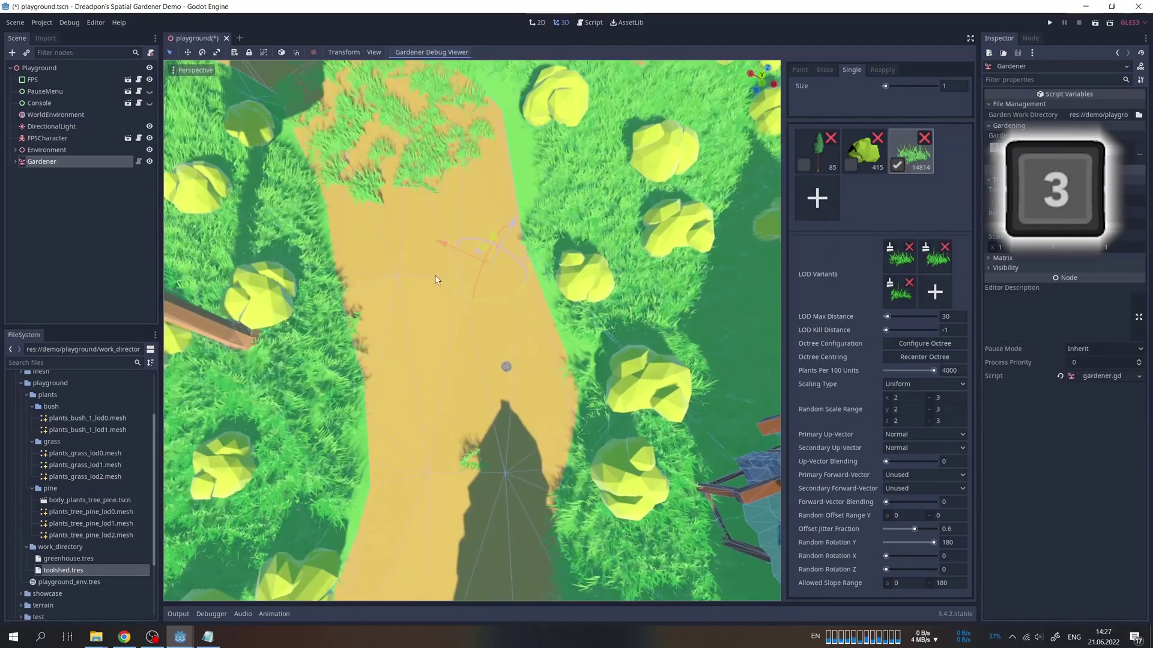
{"action": "left_click", "coordinate": [492, 198]}
{"action": "left_click", "coordinate": [389, 248]}
{"action": "left_click", "coordinate": [422, 314]}
{"action": "left_click", "coordinate": [429, 401]}
{"action": "left_click", "coordinate": [504, 326]}
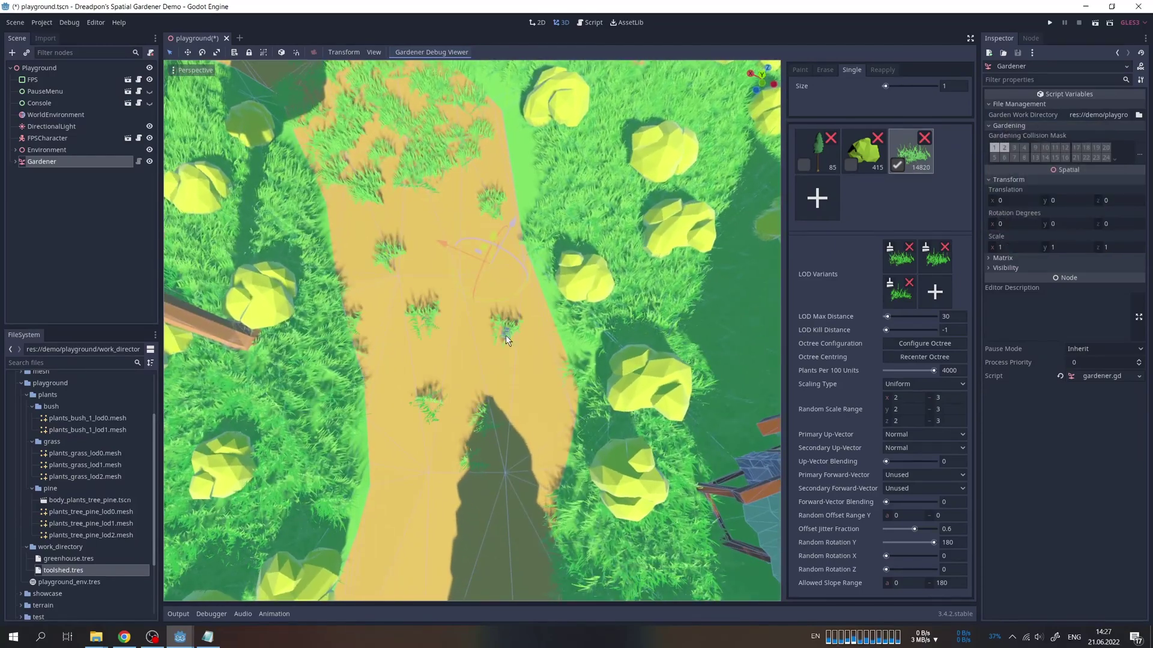
{"action": "left_click", "coordinate": [387, 493]}
{"action": "left_click", "coordinate": [546, 382]}
Step: Reapply a 5–10 random scale to the clumps, then select the tree and search for 'Input_'
{"action": "left_click", "coordinate": [902, 397]}
{"action": "type", "text": "4"}
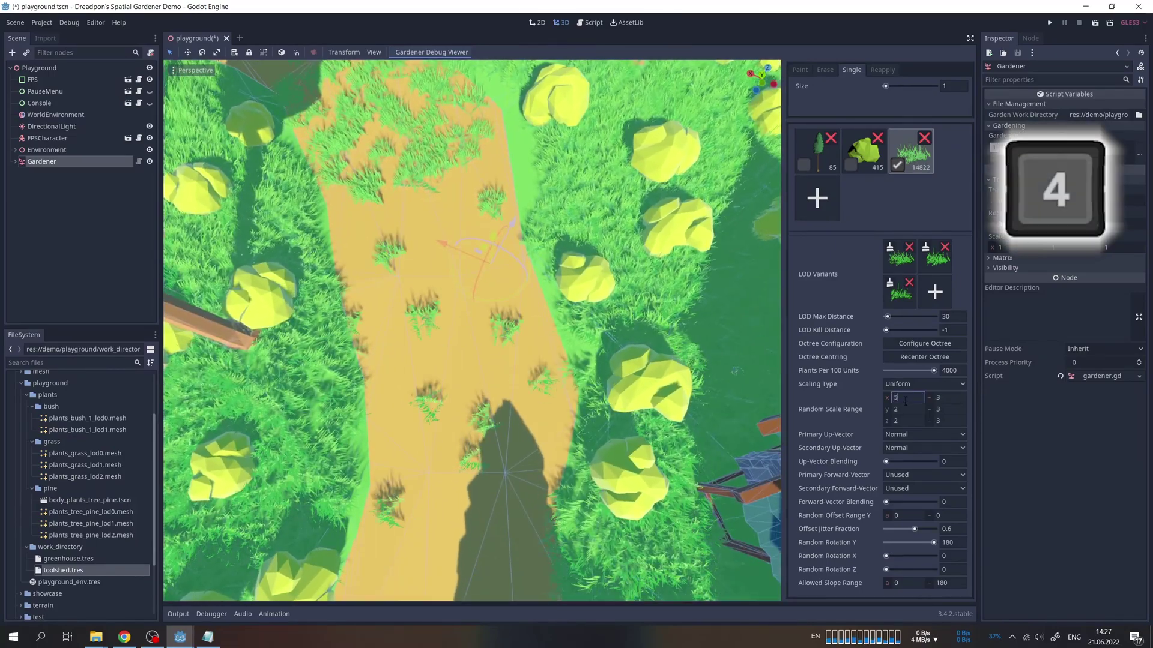
{"action": "key", "text": "BackSpace"}
{"action": "key", "text": "BackSpace"}
{"action": "type", "text": "10"}
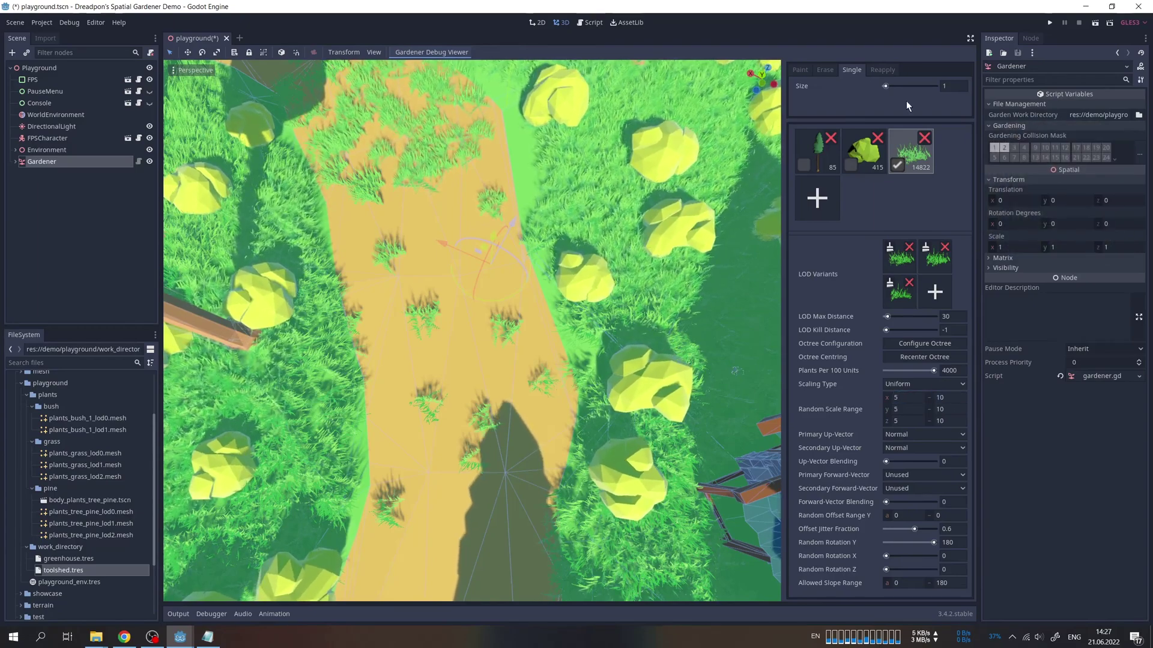
{"action": "left_click", "coordinate": [883, 69]}
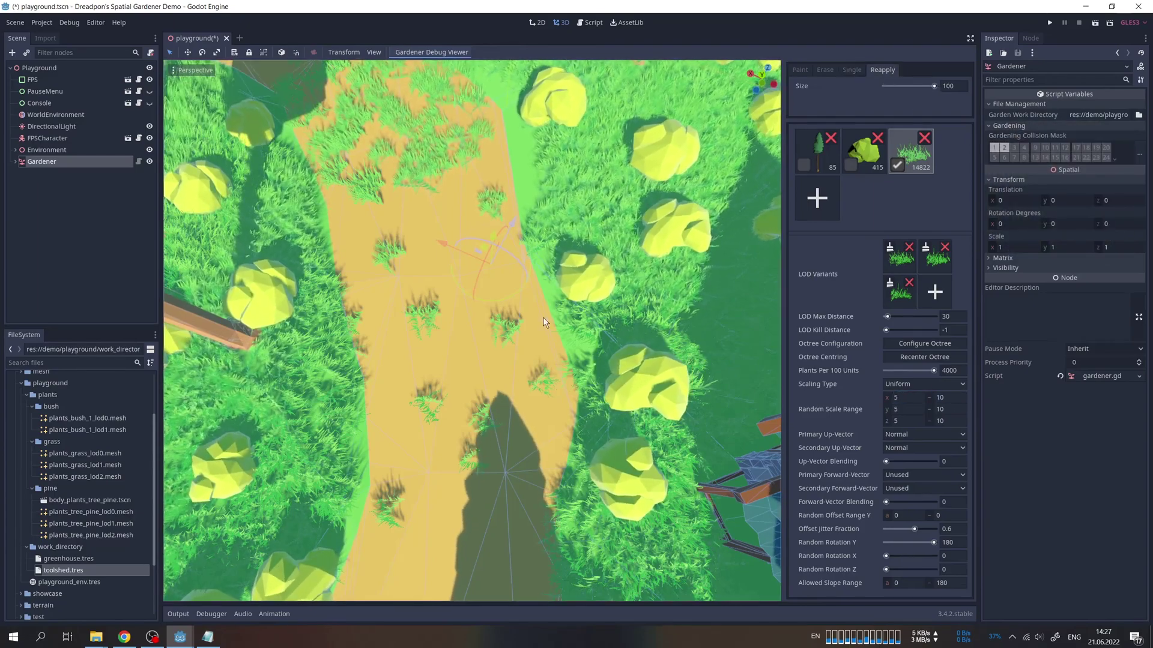
{"action": "mouse_move", "coordinate": [424, 289]}
{"action": "left_mouse_down"}
{"action": "mouse_move", "coordinate": [450, 411]}
{"action": "mouse_move", "coordinate": [438, 297]}
{"action": "mouse_move", "coordinate": [462, 219]}
{"action": "mouse_move", "coordinate": [369, 170]}
{"action": "left_mouse_up"}
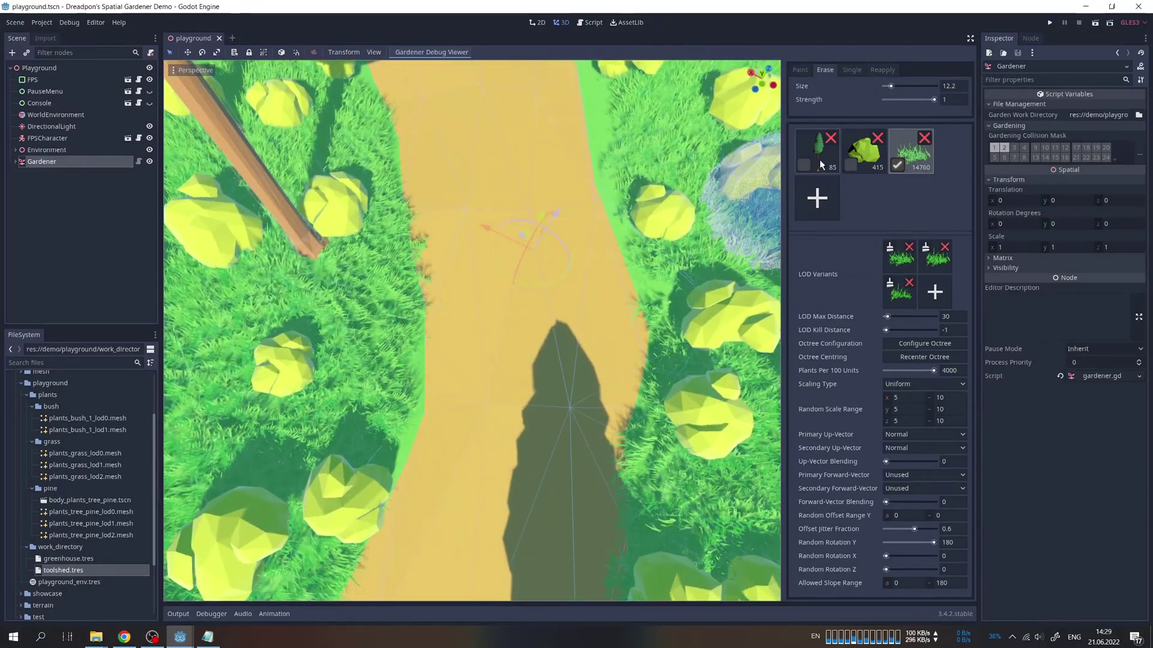
{"action": "left_click", "coordinate": [821, 163]}
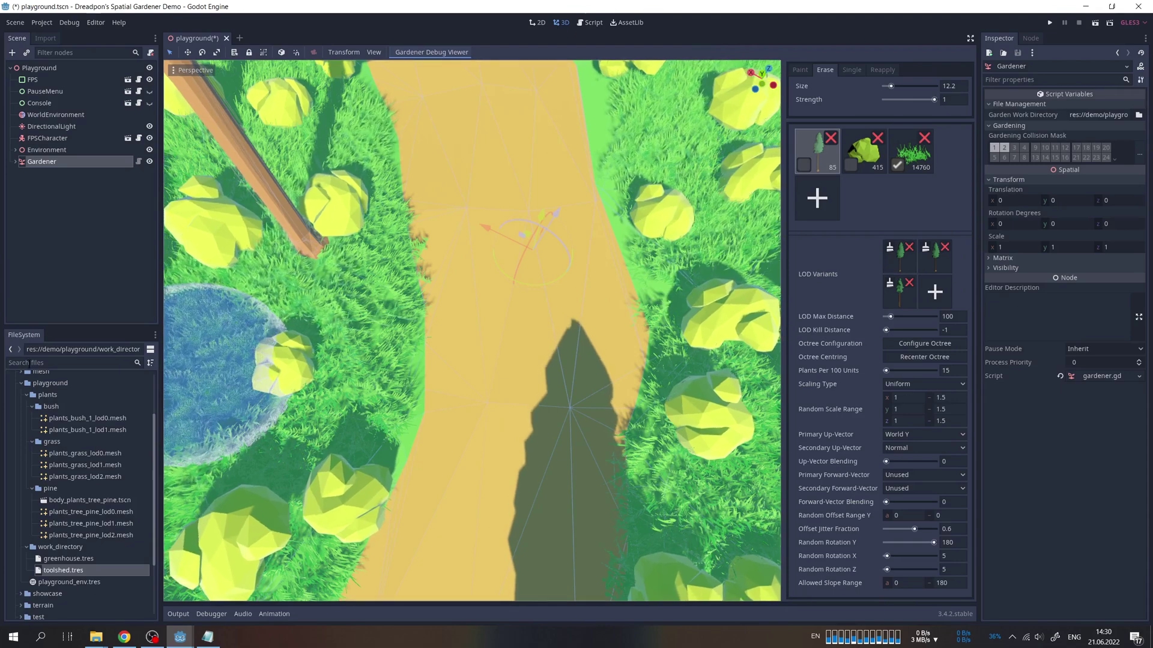
{"action": "left_click", "coordinate": [73, 362]}
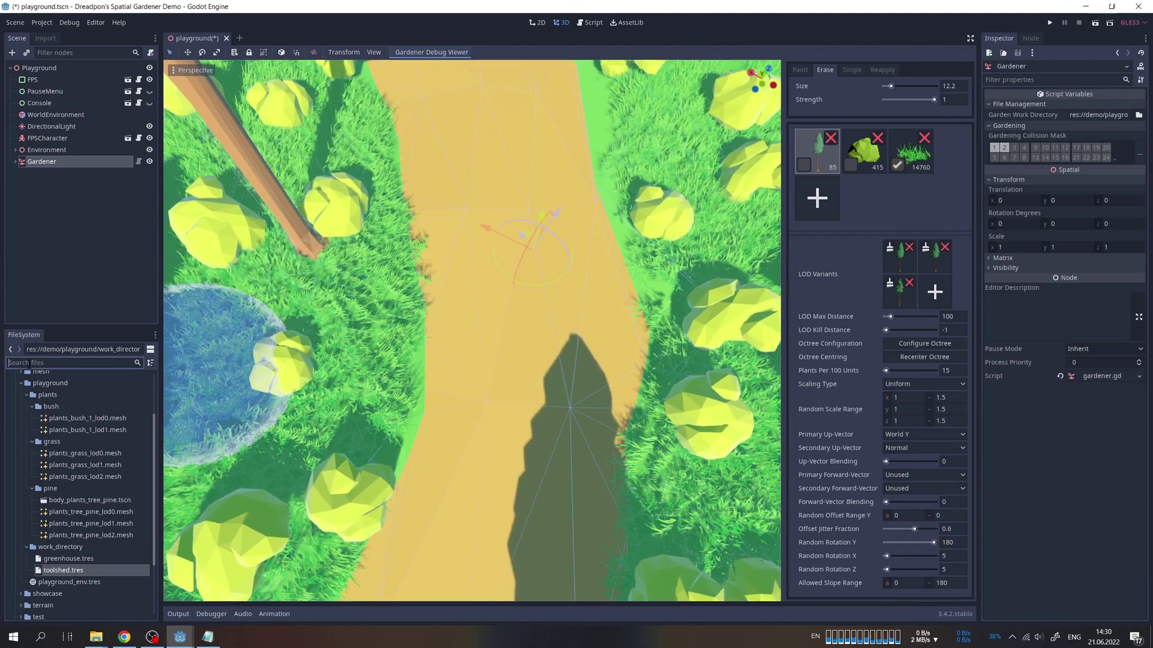
{"action": "type", "text": "inInput_"}
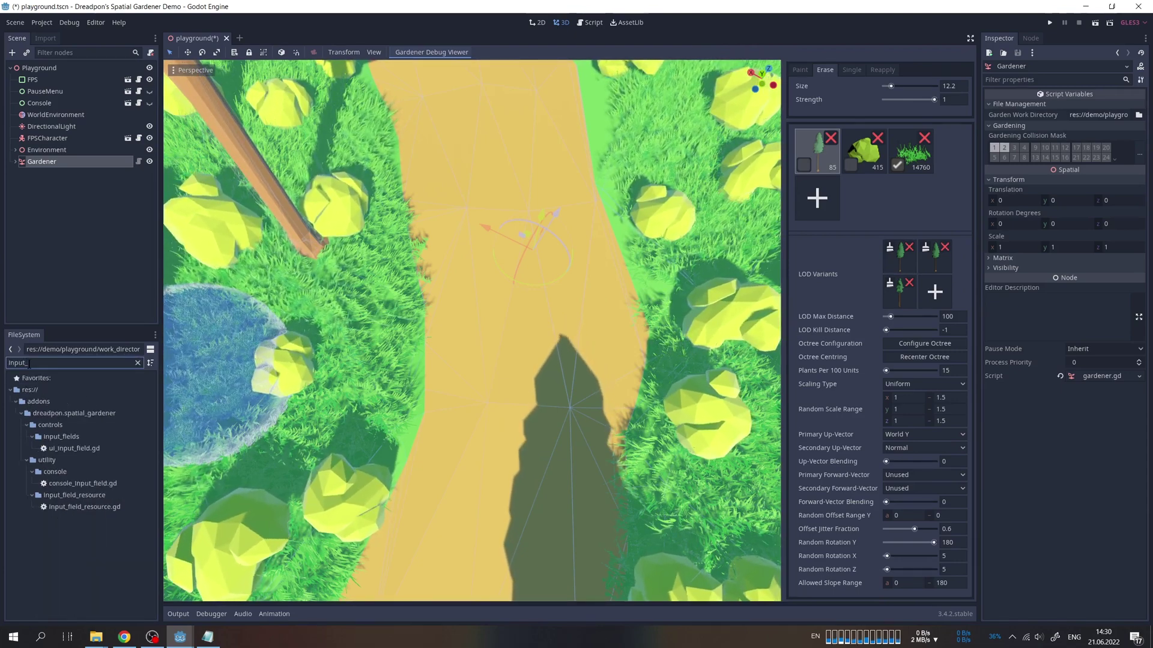
{"action": "double_click", "coordinate": [74, 506]}
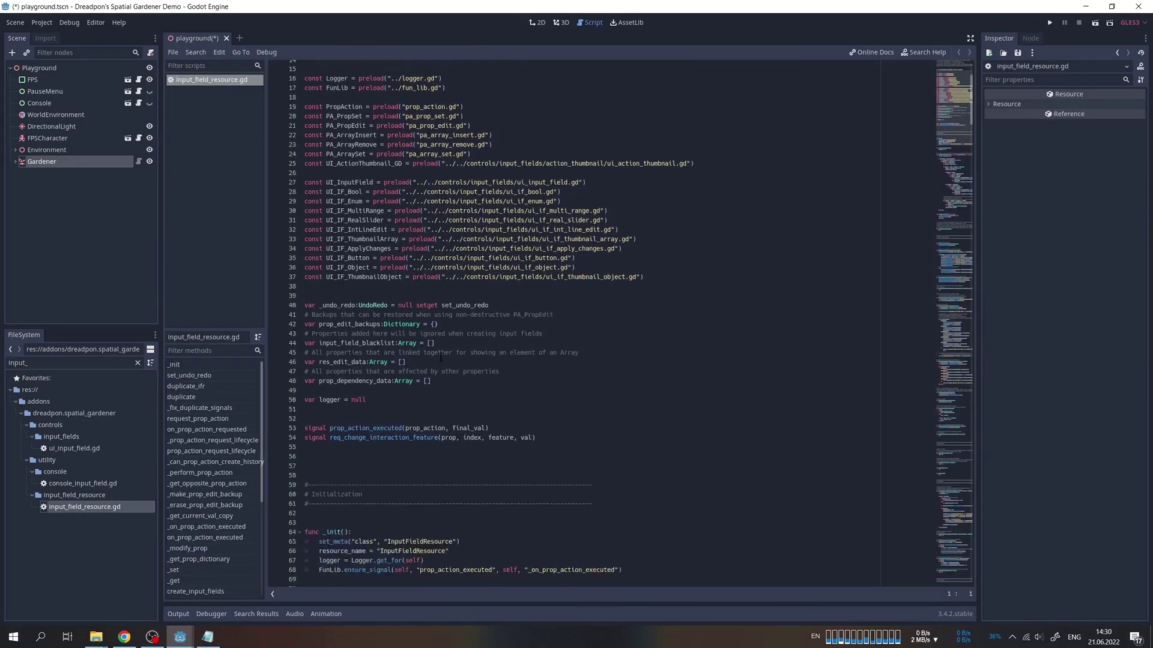
{"action": "scroll", "coordinate": [953, 201], "scroll_direction": "down", "scroll_amount": 20}
{"action": "mouse_move", "coordinate": [953, 200]}
{"action": "left_mouse_down"}
{"action": "mouse_move", "coordinate": [953, 548]}
{"action": "mouse_move", "coordinate": [929, 540]}
{"action": "left_mouse_up"}
{"action": "left_click", "coordinate": [563, 23]}
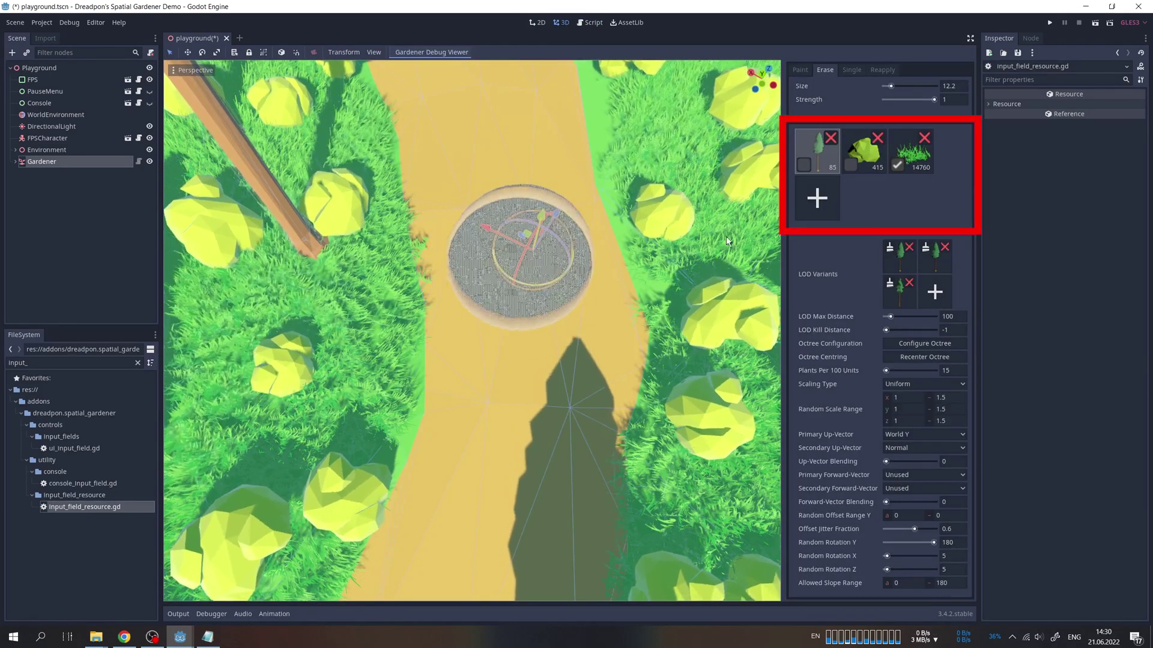
Step: Add and then remove an empty plant slot, and select the tree plant
{"action": "left_click", "coordinate": [825, 203]}
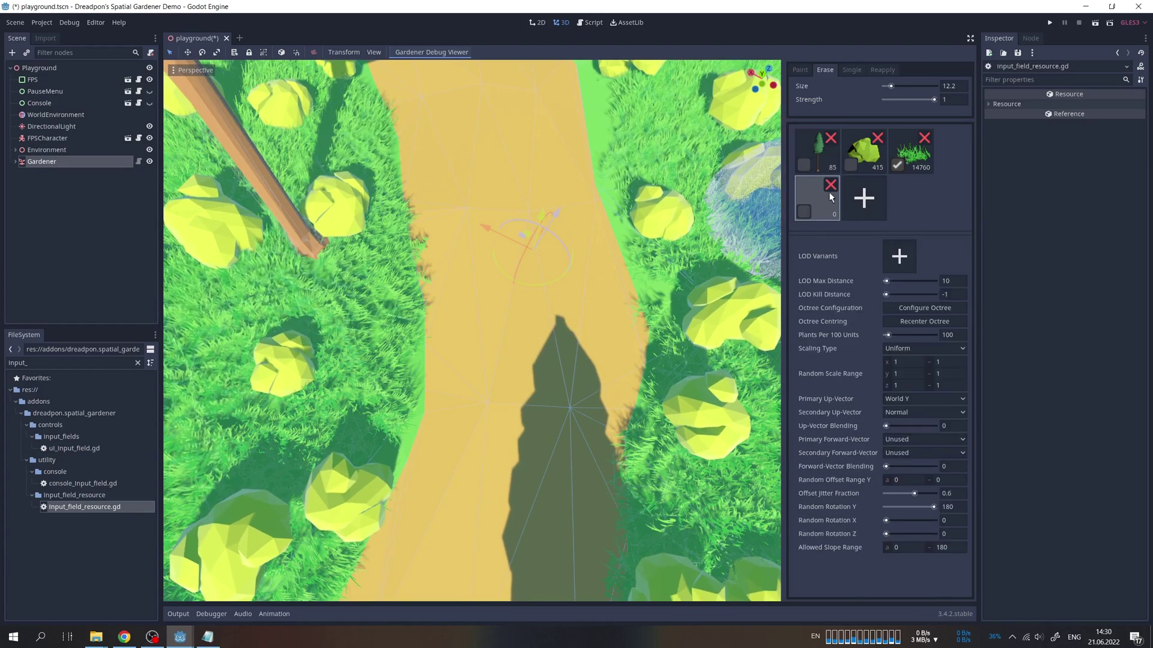
{"action": "left_click", "coordinate": [830, 185]}
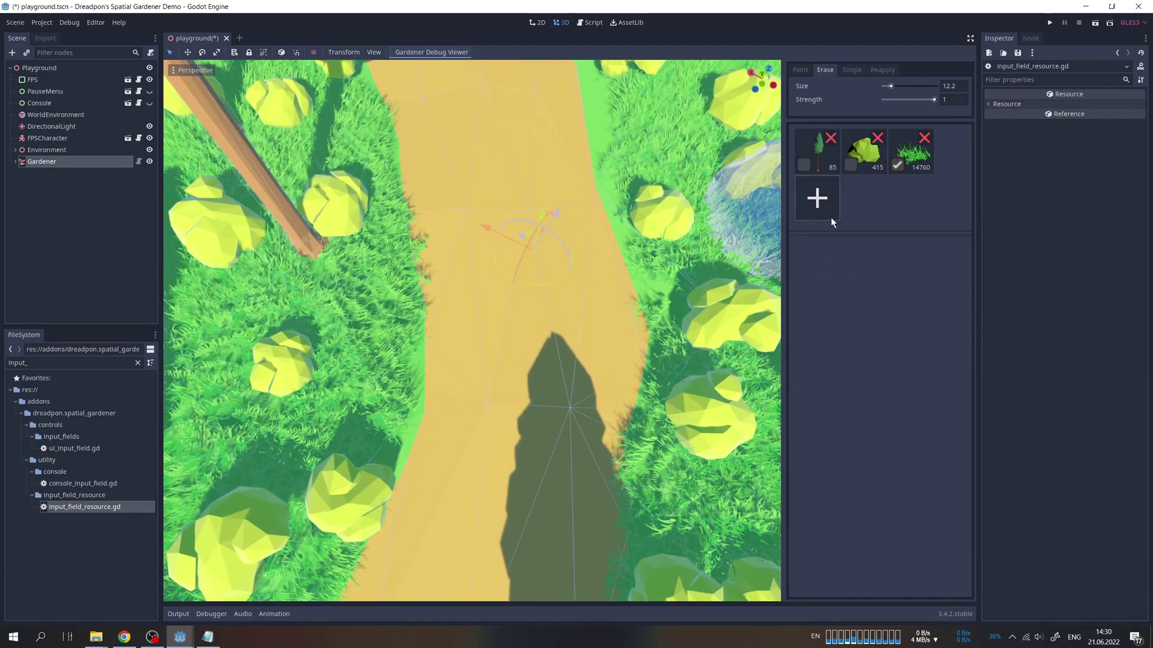
{"action": "left_click", "coordinate": [820, 155]}
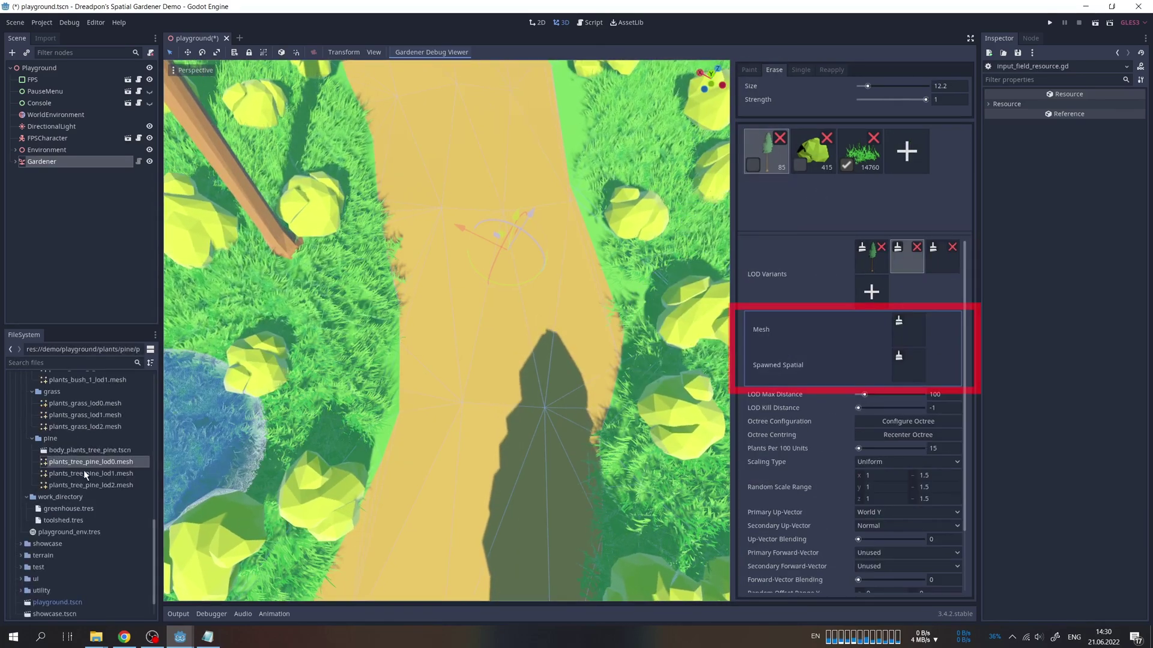
Step: Assign plants_tree_pine_lod2.mesh and body_plants_tree_pine.tscn to the new pine LOD variant
{"action": "left_click_drag", "start_coordinate": [876, 326], "coordinate": [898, 328]}
{"action": "left_click_drag", "start_coordinate": [90, 450], "coordinate": [901, 365]}
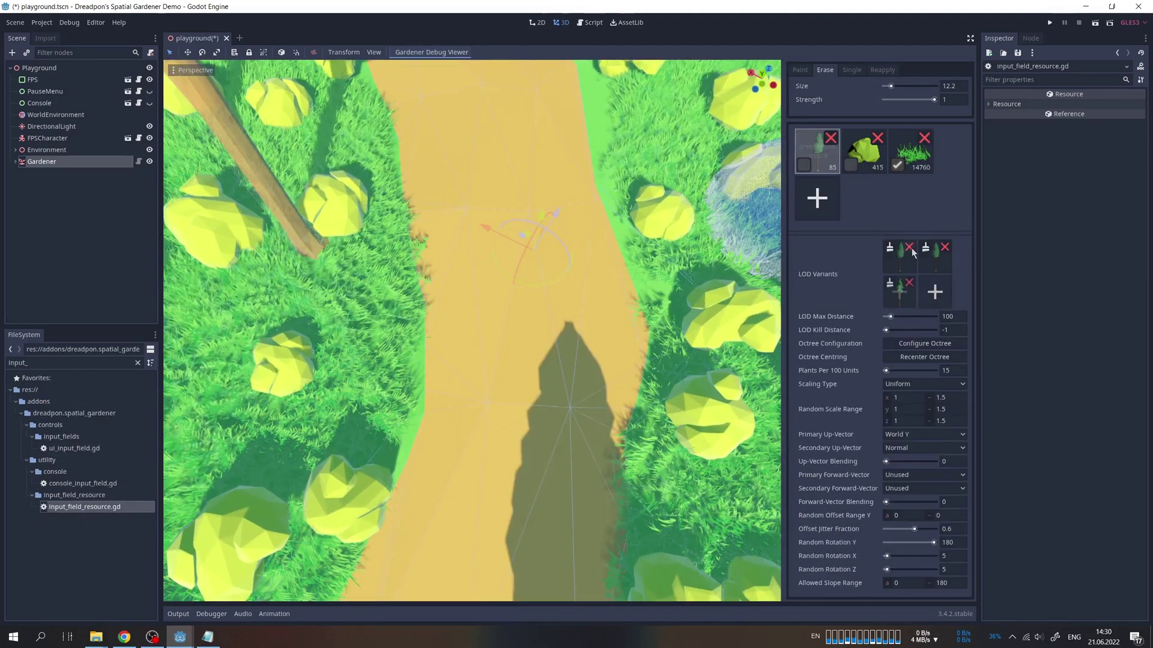
{"action": "left_click", "coordinate": [910, 249]}
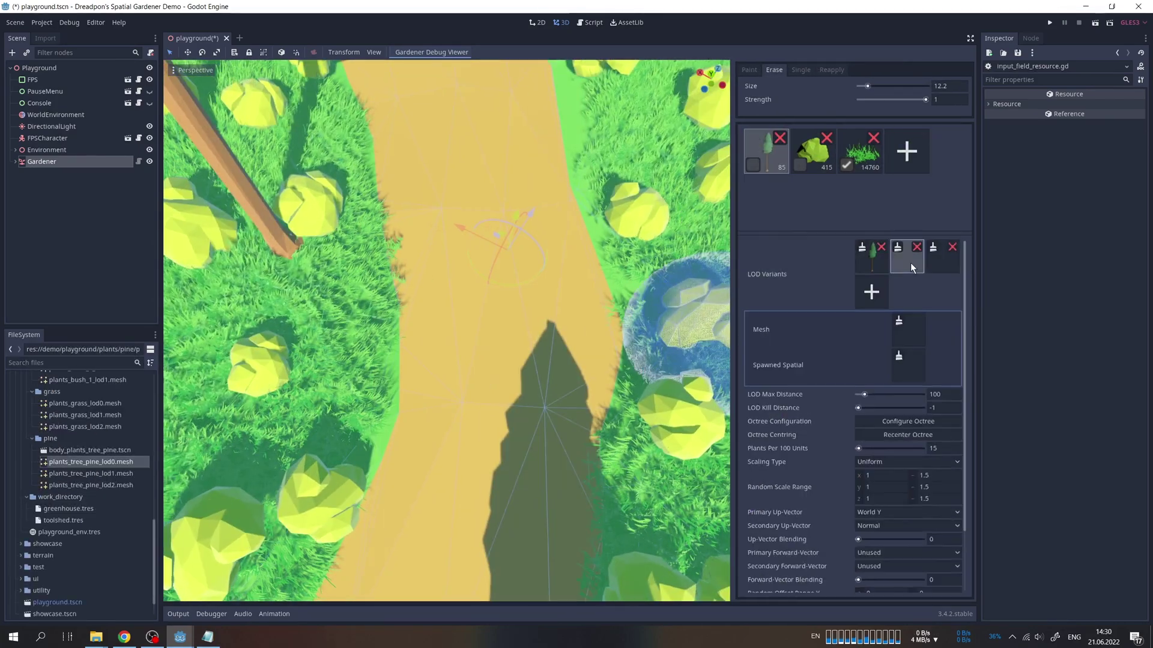
{"action": "left_click_drag", "start_coordinate": [90, 485], "coordinate": [897, 277]}
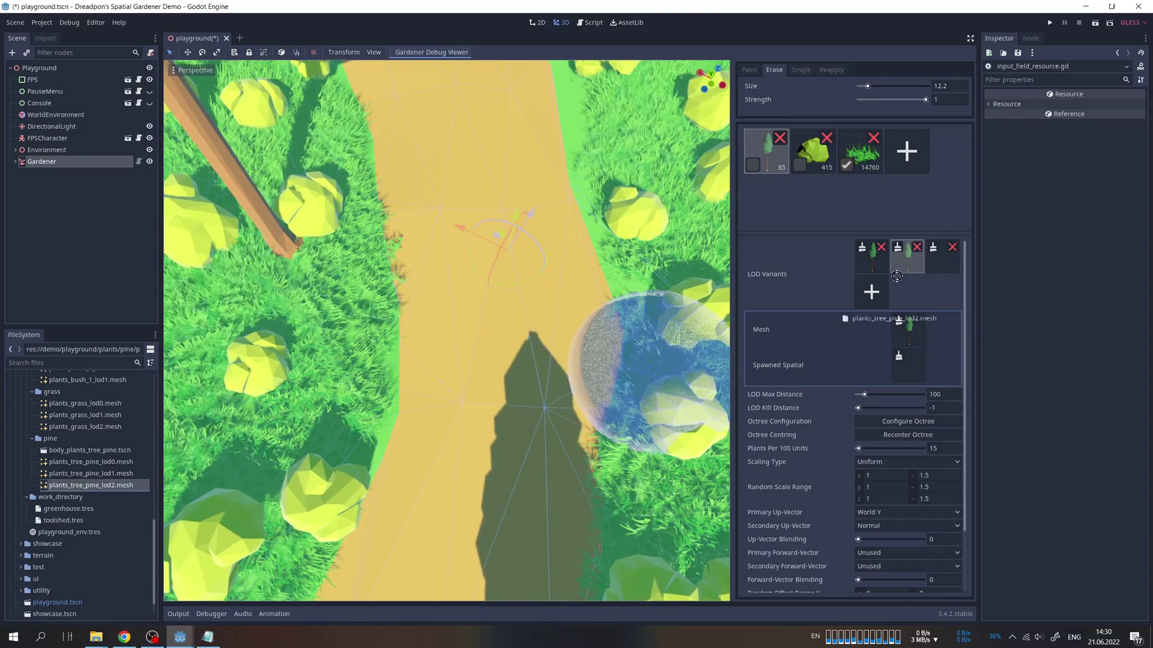
{"action": "left_click_drag", "start_coordinate": [90, 449], "coordinate": [901, 360]}
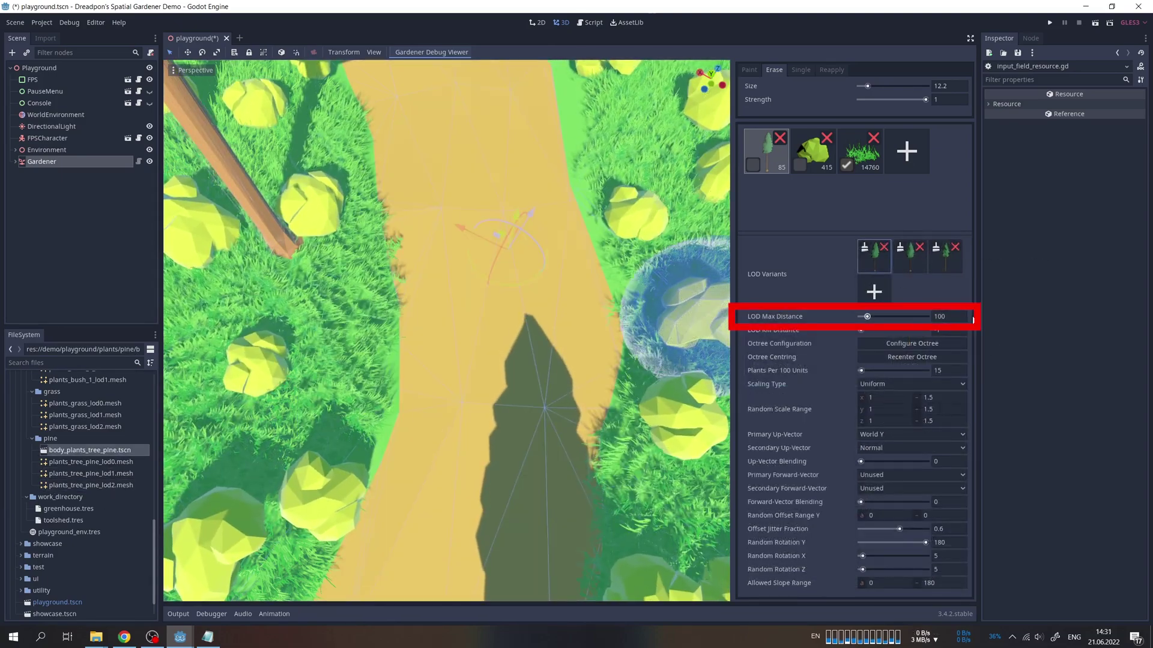
{"action": "scroll", "coordinate": [505, 263], "scroll_direction": "down", "scroll_amount": 3}
Step: Tilt to an angled island view and set the grass LOD Kill Distance to 50
{"action": "middle_click_drag", "start_coordinate": [505, 315], "coordinate": [505, 264]}
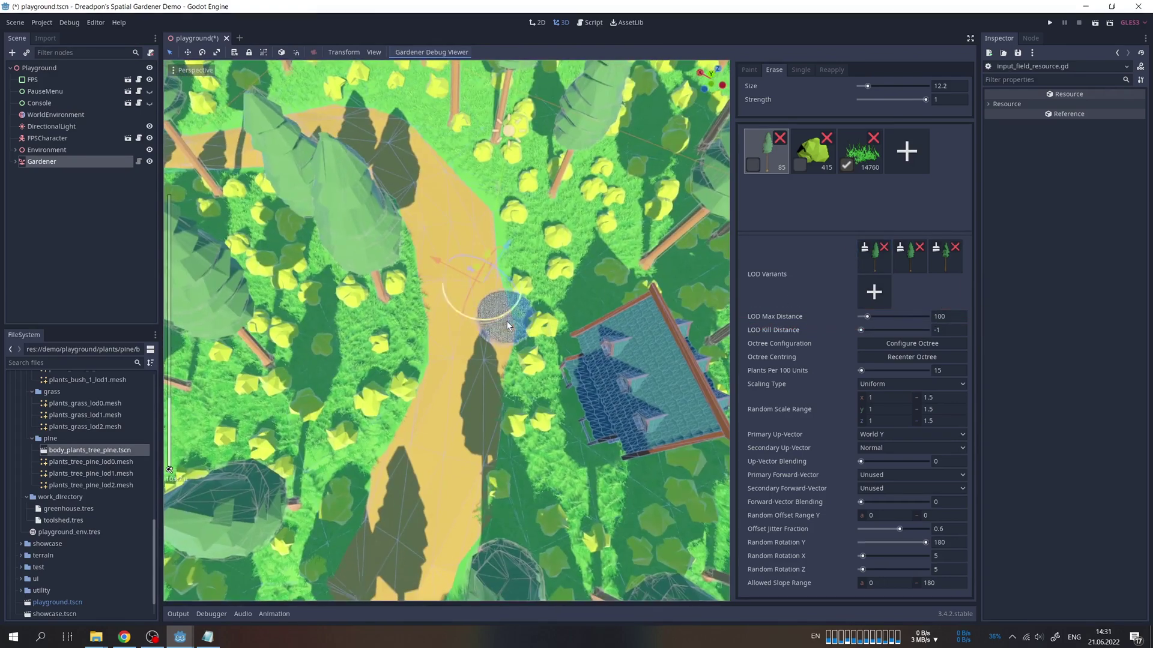
{"action": "scroll", "coordinate": [506, 263], "scroll_direction": "down", "scroll_amount": 3}
{"action": "scroll", "coordinate": [506, 264], "scroll_direction": "down", "scroll_amount": 3}
{"action": "scroll", "coordinate": [505, 264], "scroll_direction": "down", "scroll_amount": 2}
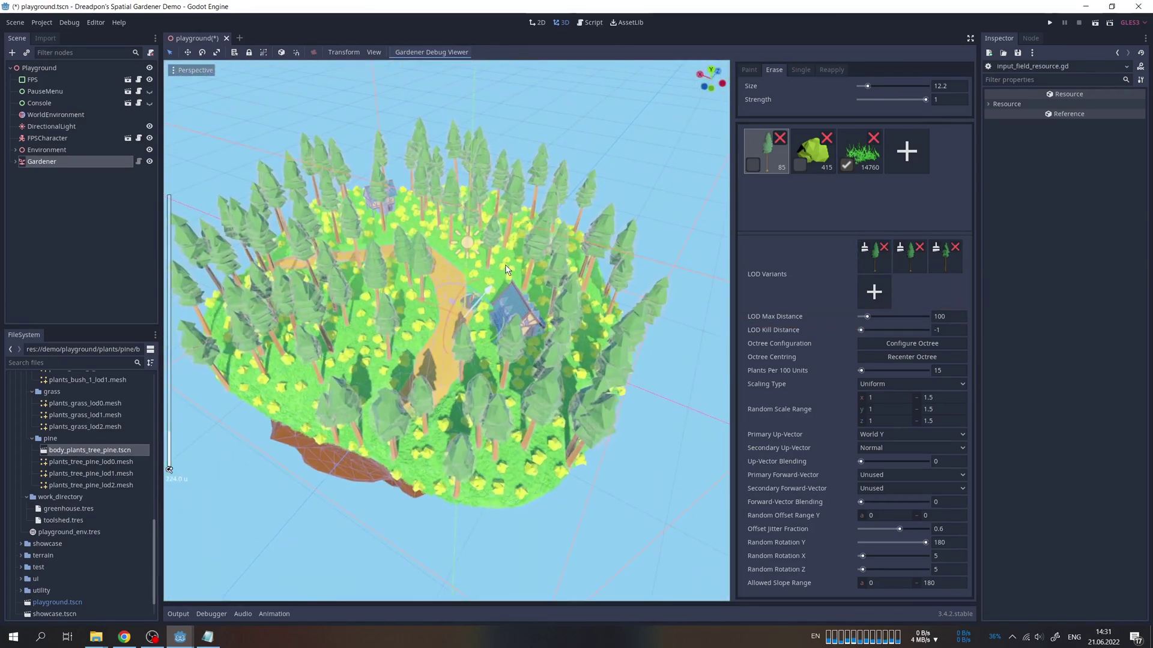
{"action": "scroll", "coordinate": [505, 264], "scroll_direction": "down", "scroll_amount": 2}
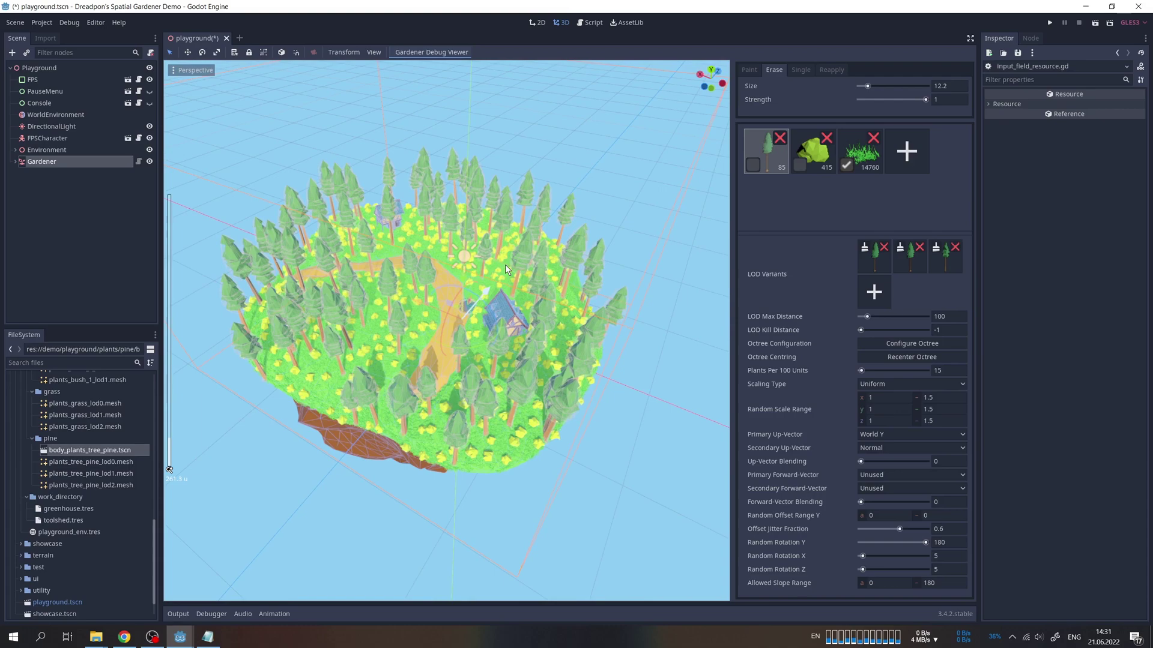
{"action": "scroll", "coordinate": [506, 264], "scroll_direction": "down", "scroll_amount": 1}
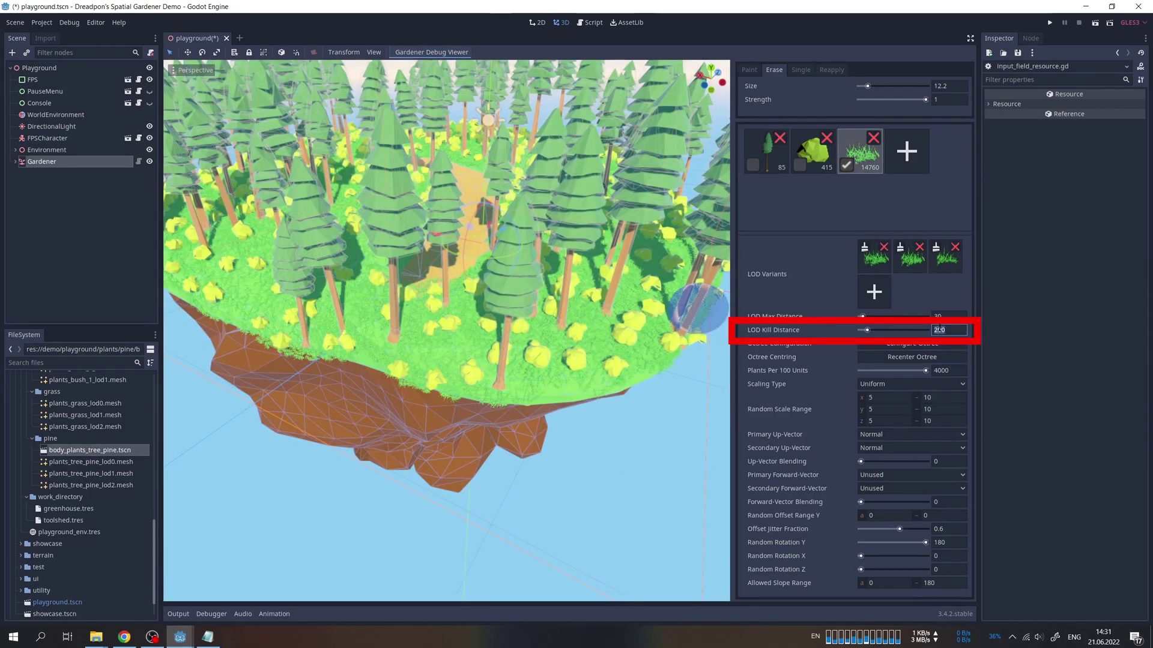
{"action": "type", "text": "50"}
{"action": "key", "text": "Return"}
{"action": "scroll", "coordinate": [417, 202], "scroll_direction": "up", "scroll_amount": 3}
{"action": "scroll", "coordinate": [417, 202], "scroll_direction": "up", "scroll_amount": 3}
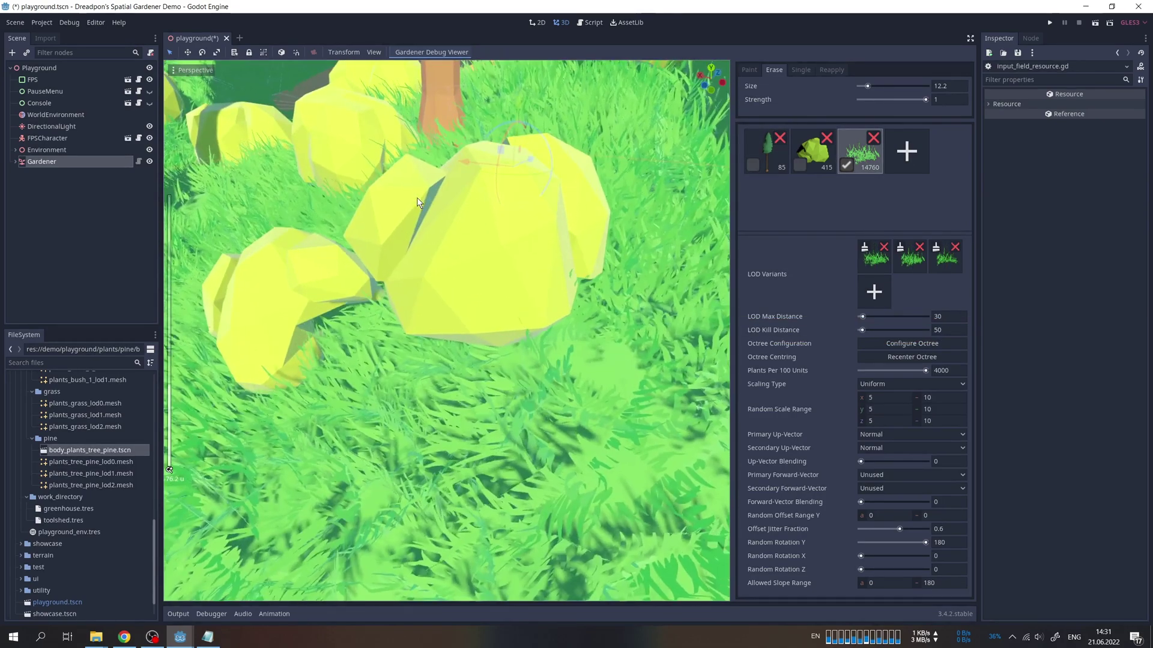
{"action": "scroll", "coordinate": [418, 200], "scroll_direction": "down", "scroll_amount": 5}
{"action": "scroll", "coordinate": [417, 200], "scroll_direction": "down", "scroll_amount": 1}
{"action": "scroll", "coordinate": [418, 200], "scroll_direction": "down", "scroll_amount": 3}
{"action": "scroll", "coordinate": [417, 199], "scroll_direction": "up", "scroll_amount": 4}
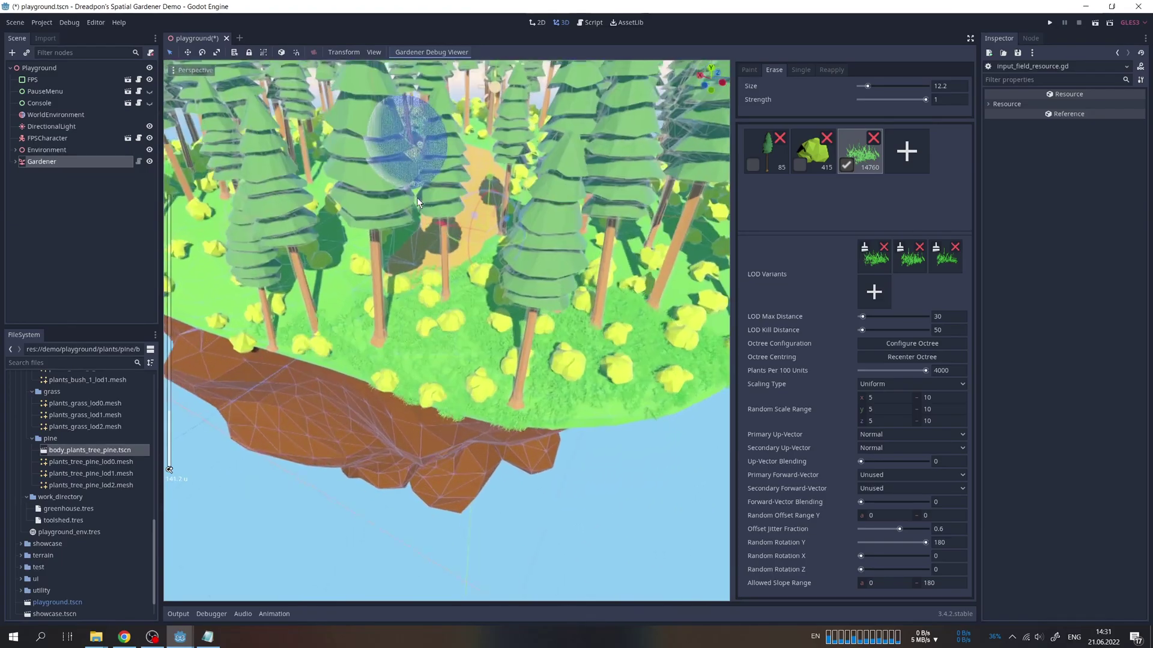
{"action": "scroll", "coordinate": [417, 196], "scroll_direction": "down", "scroll_amount": 5}
{"action": "scroll", "coordinate": [417, 197], "scroll_direction": "up", "scroll_amount": 4}
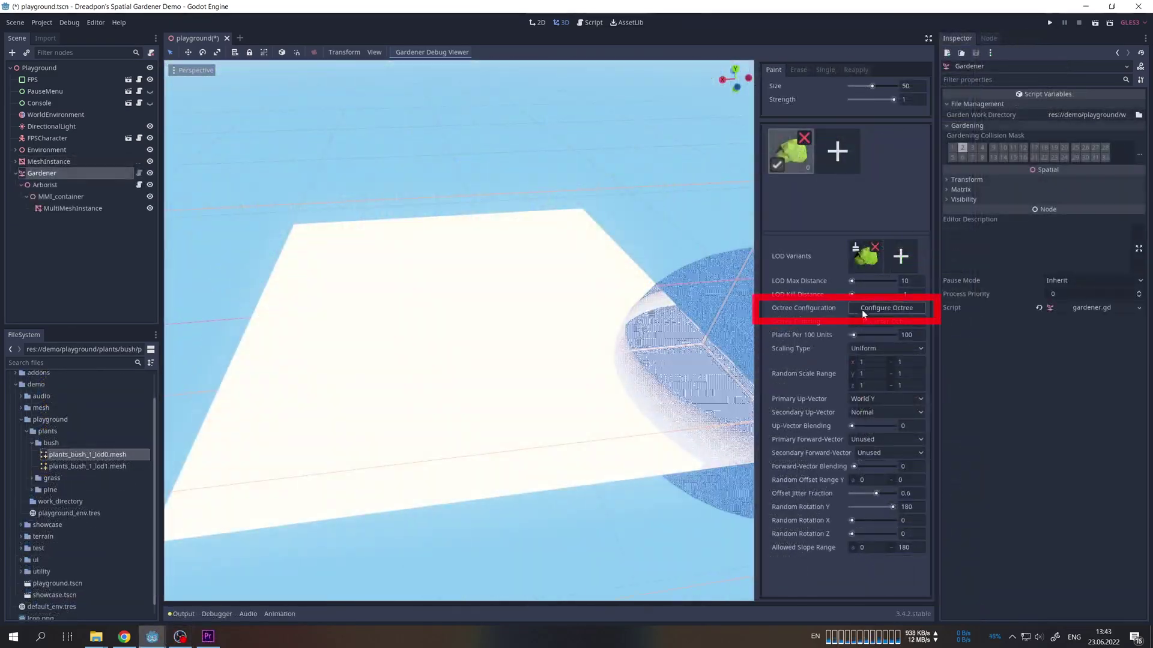
Step: Set octree max chunk capacity to 10 and paint a dense layer of bushes across the plane
{"action": "left_click", "coordinate": [862, 309]}
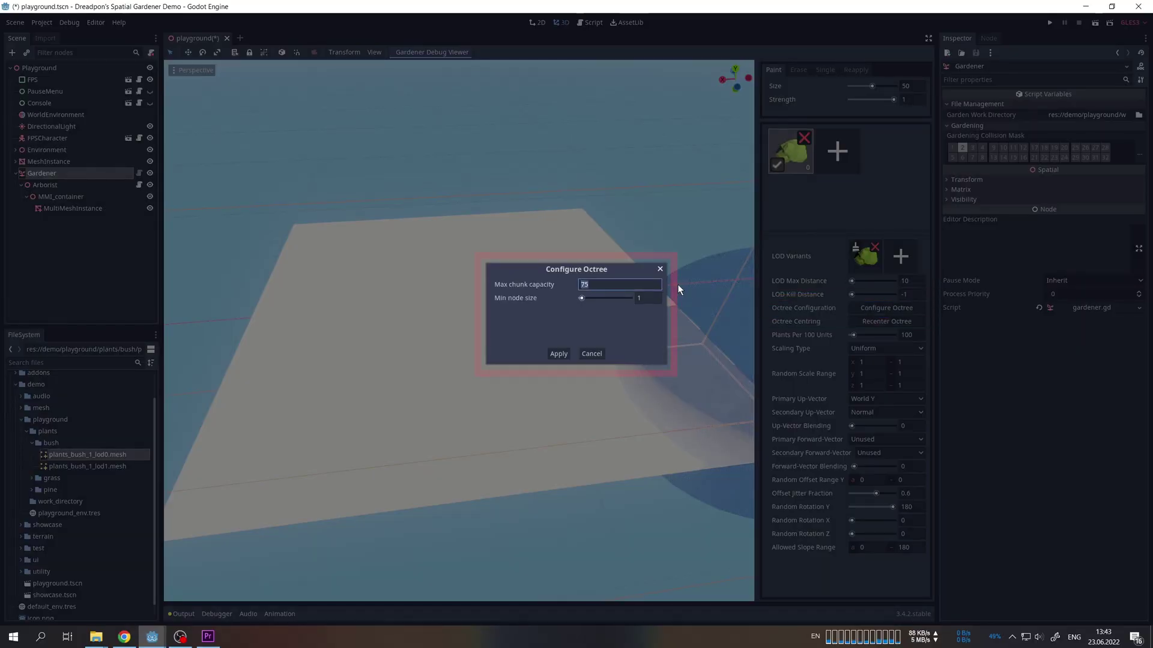
{"action": "type", "text": "10"}
{"action": "left_click_drag", "start_coordinate": [581, 298], "coordinate": [623, 300]}
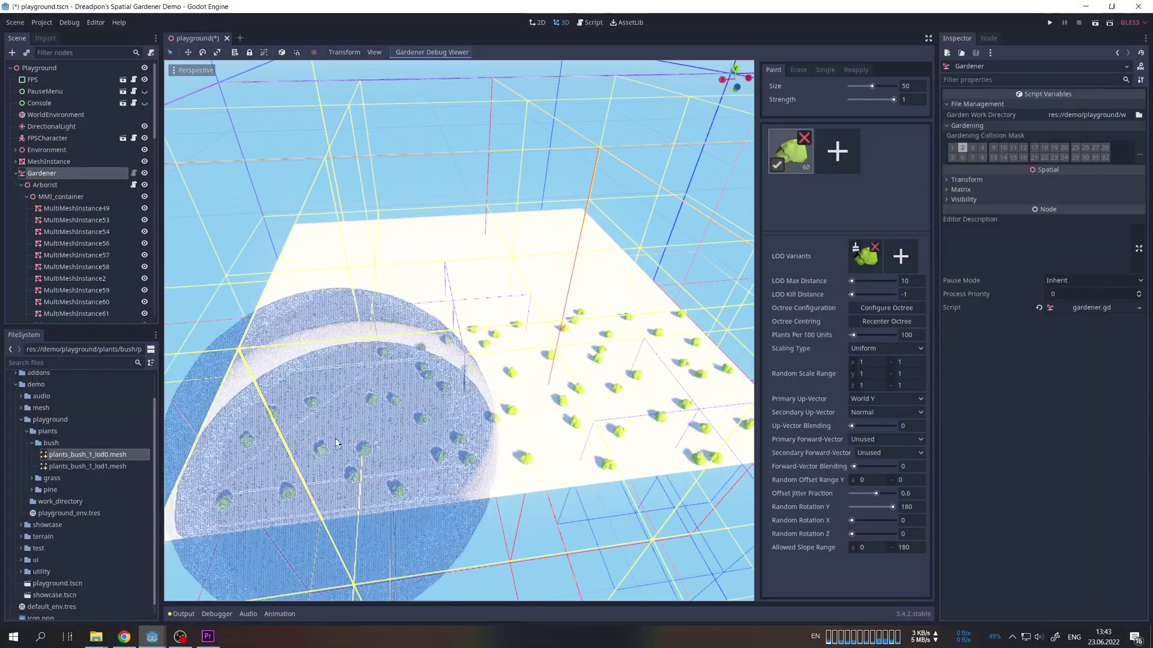
{"action": "left_click_drag", "start_coordinate": [336, 442], "coordinate": [631, 235]}
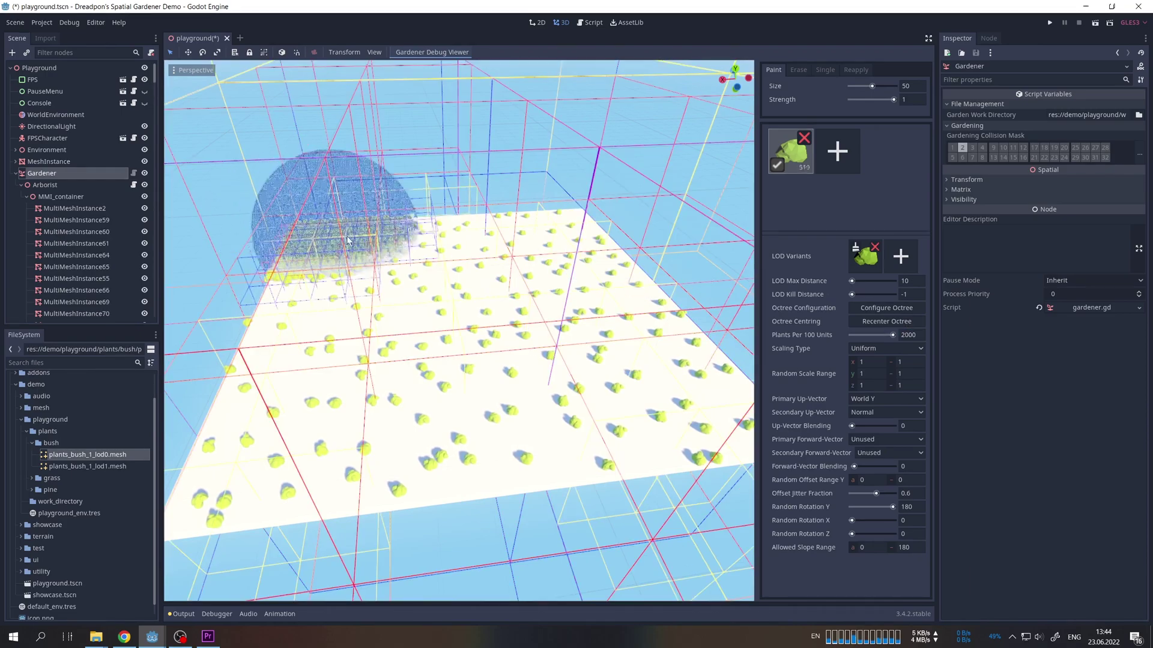
{"action": "left_click_drag", "start_coordinate": [334, 232], "coordinate": [542, 271]}
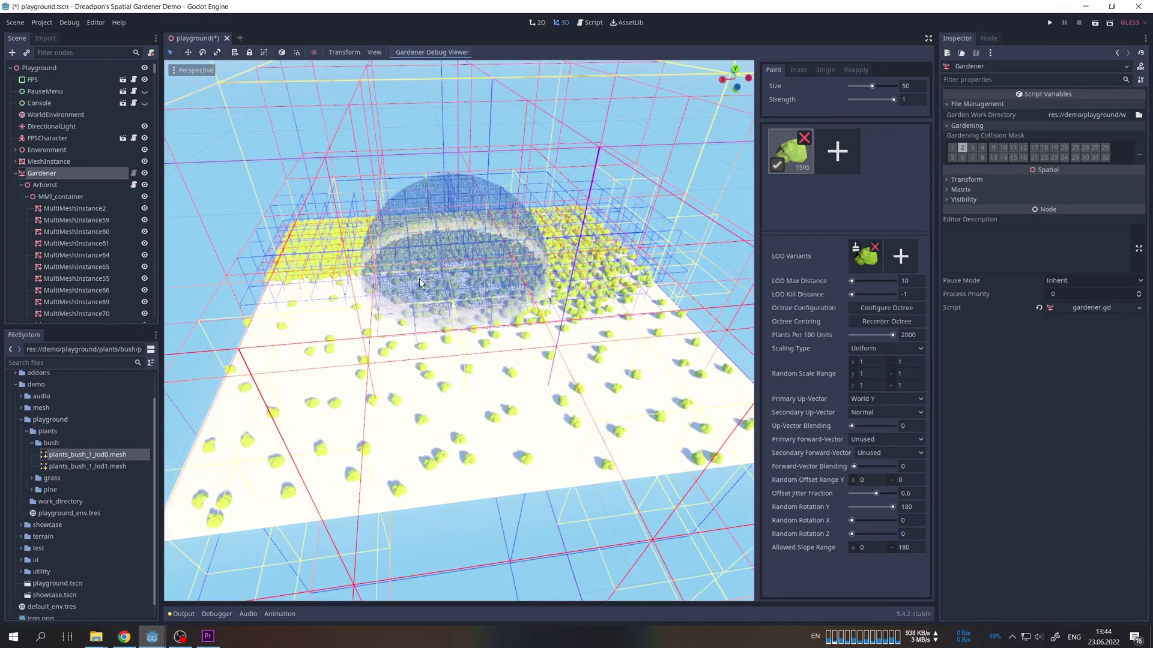
{"action": "left_click_drag", "start_coordinate": [418, 282], "coordinate": [612, 381]}
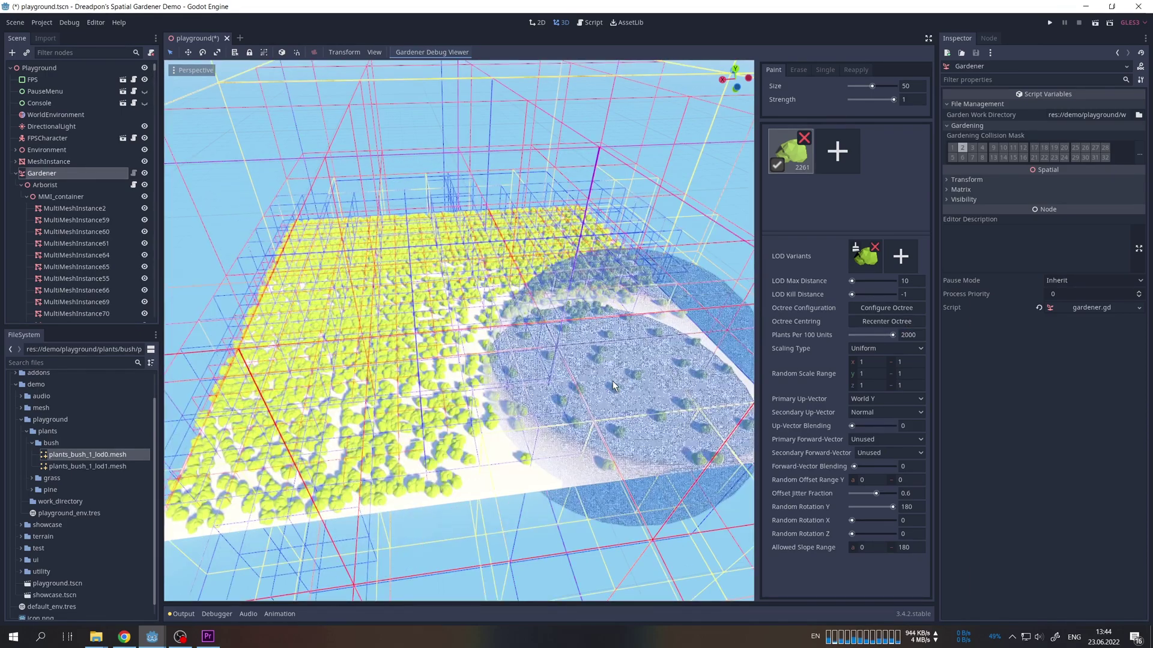
{"action": "right_click_drag", "start_coordinate": [613, 382], "coordinate": [431, 312]}
{"action": "key", "text": "3"}
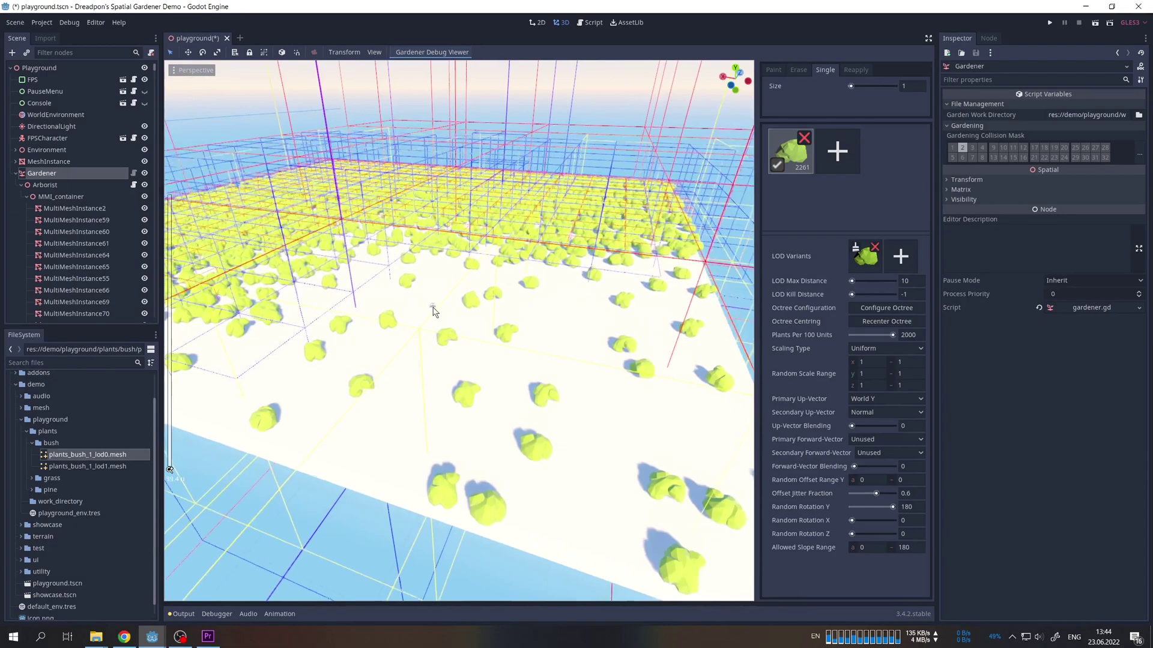
{"action": "scroll", "coordinate": [432, 312], "scroll_direction": "down", "scroll_amount": 5}
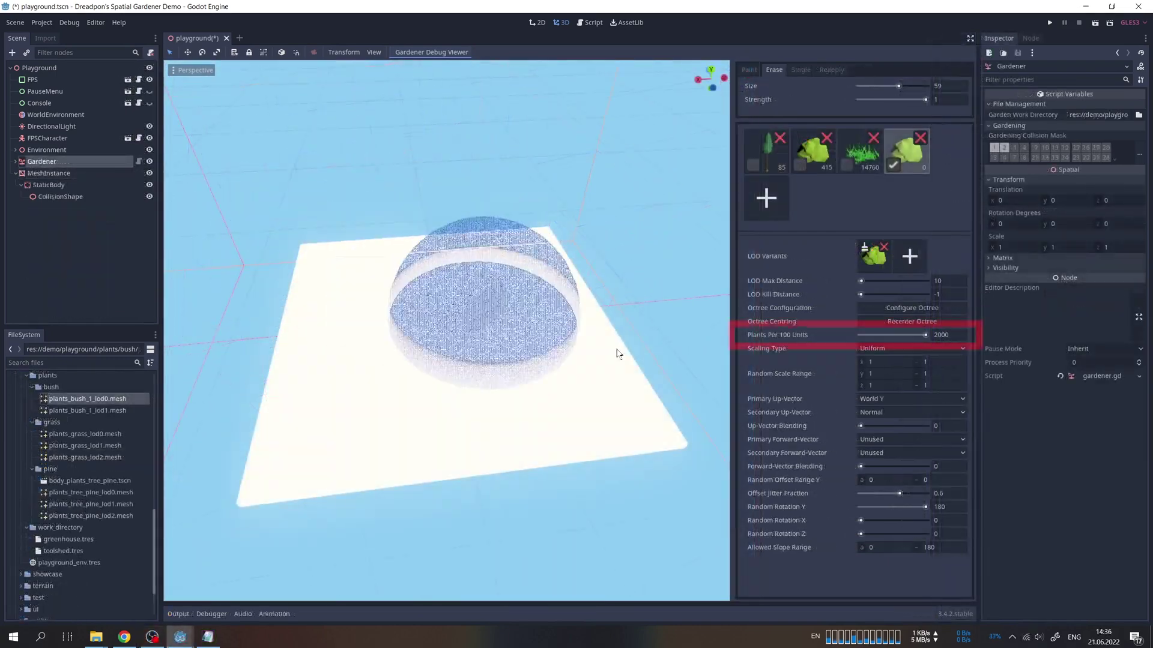
Step: Set bush density to 1000 per 100 units and view the plane from the top
{"action": "left_click", "coordinate": [954, 334]}
{"action": "type", "text": "1000"}
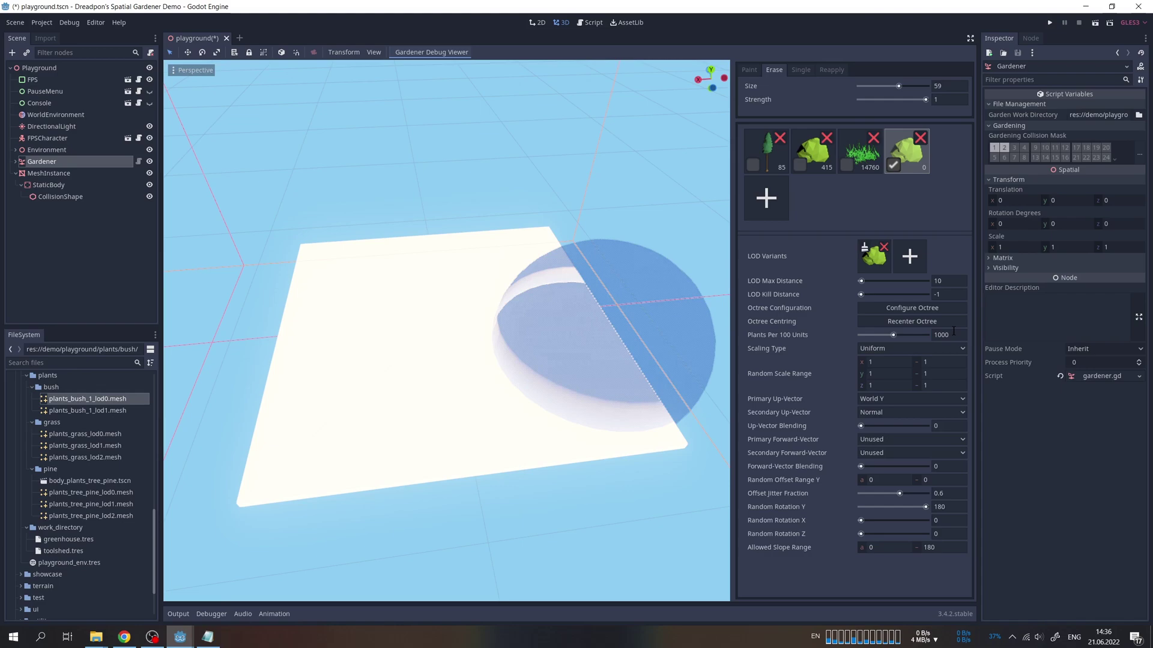
{"action": "left_click", "coordinate": [750, 69]}
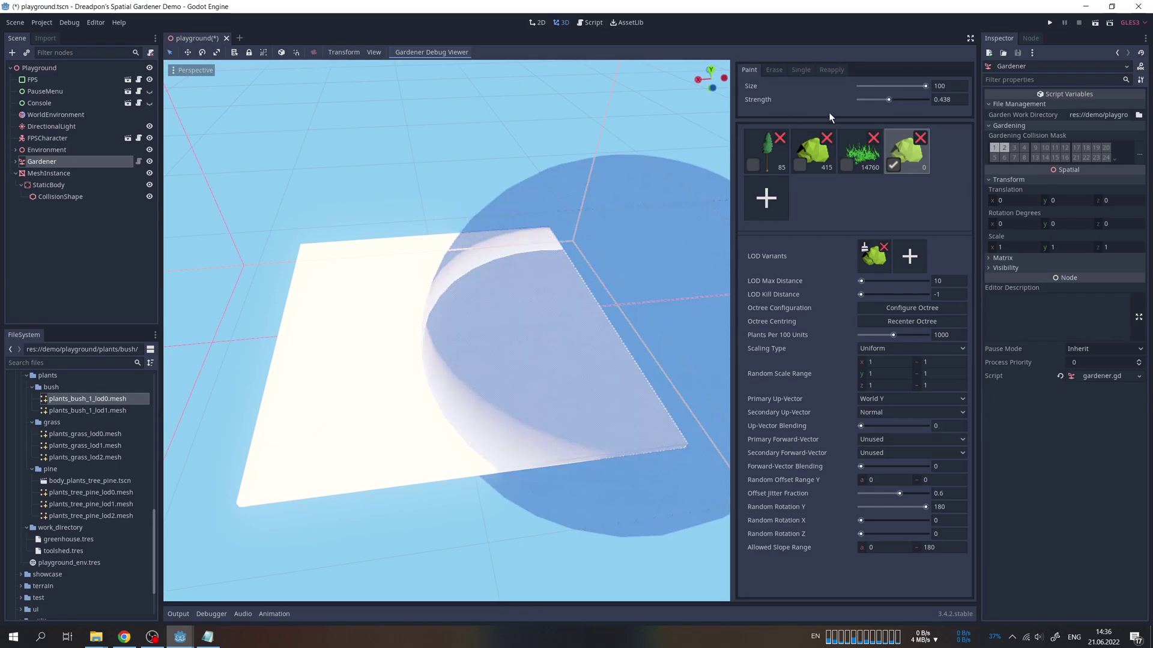
{"action": "key", "text": "KP_7"}
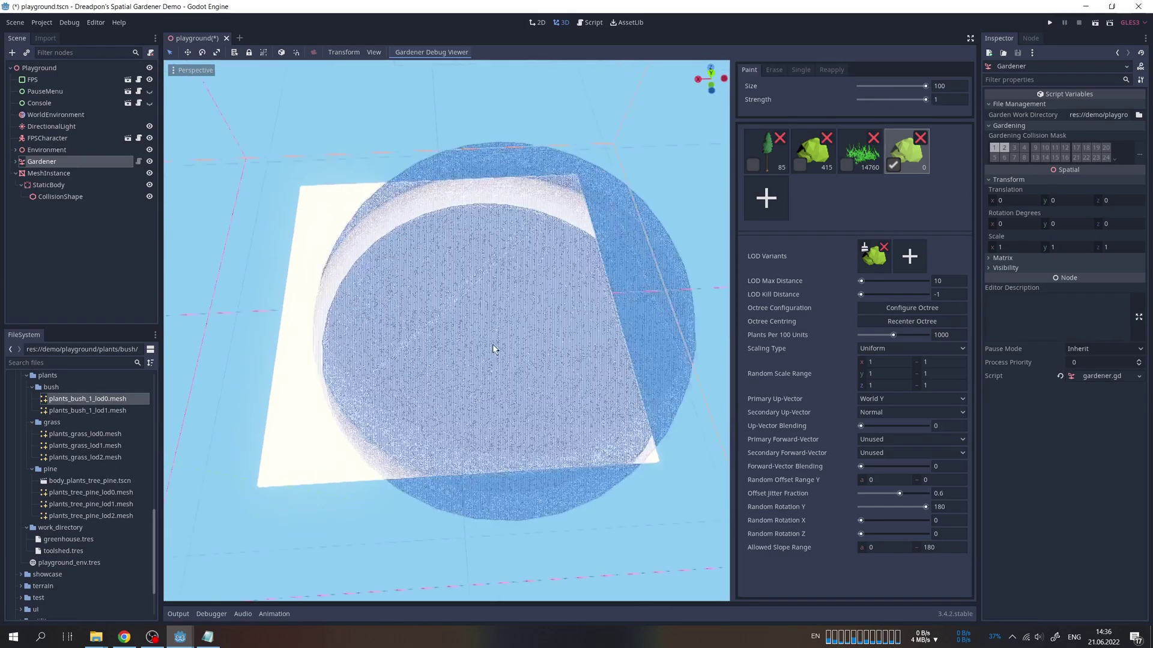
Step: Paint bushes across the plane, undoing one stroke and repainting
{"action": "left_click", "coordinate": [450, 303]}
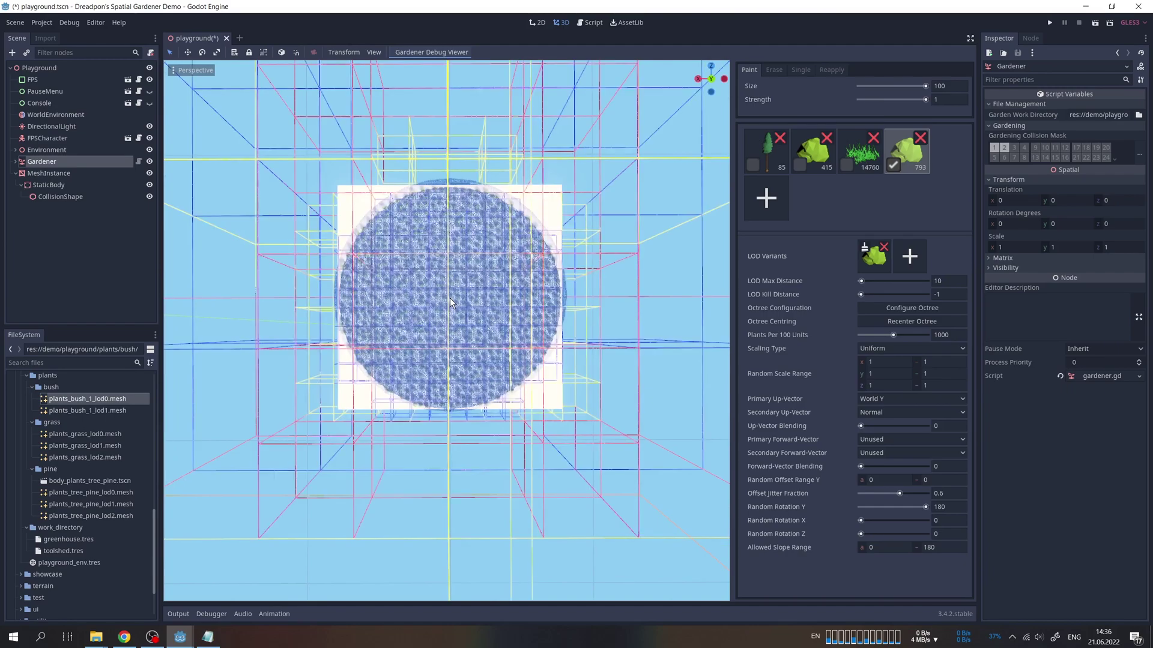
{"action": "middle_click_drag", "start_coordinate": [455, 306], "coordinate": [553, 206]}
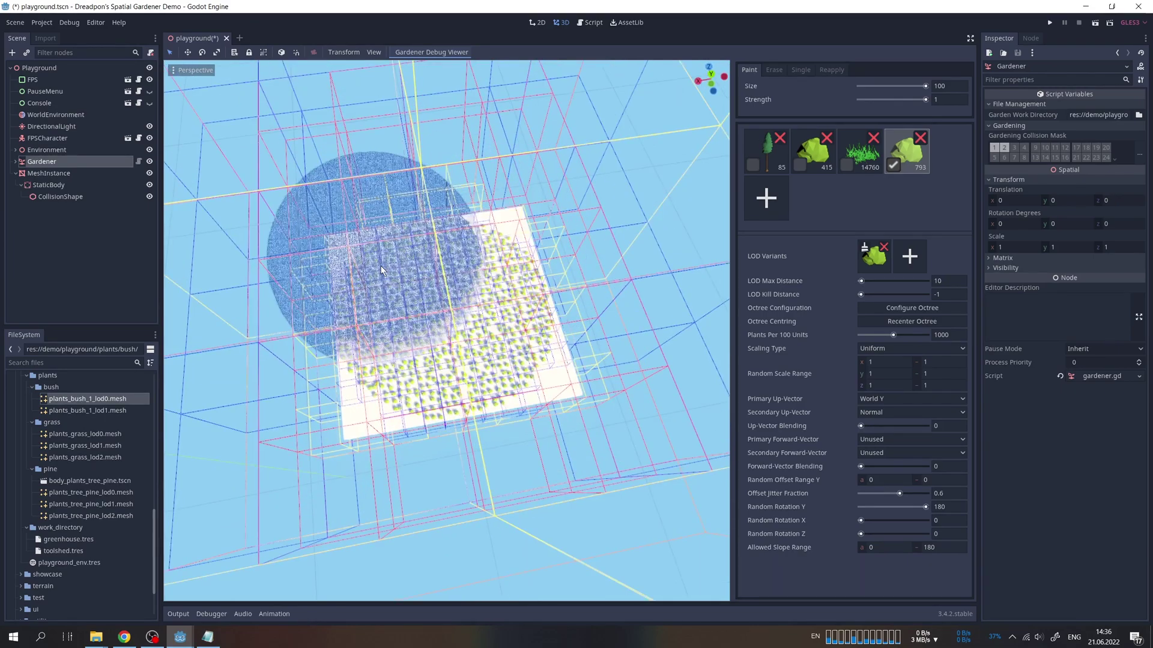
{"action": "left_click_drag", "start_coordinate": [553, 206], "coordinate": [387, 386]}
{"action": "key", "text": "ctrl+z"}
{"action": "key", "text": "ctrl+z"}
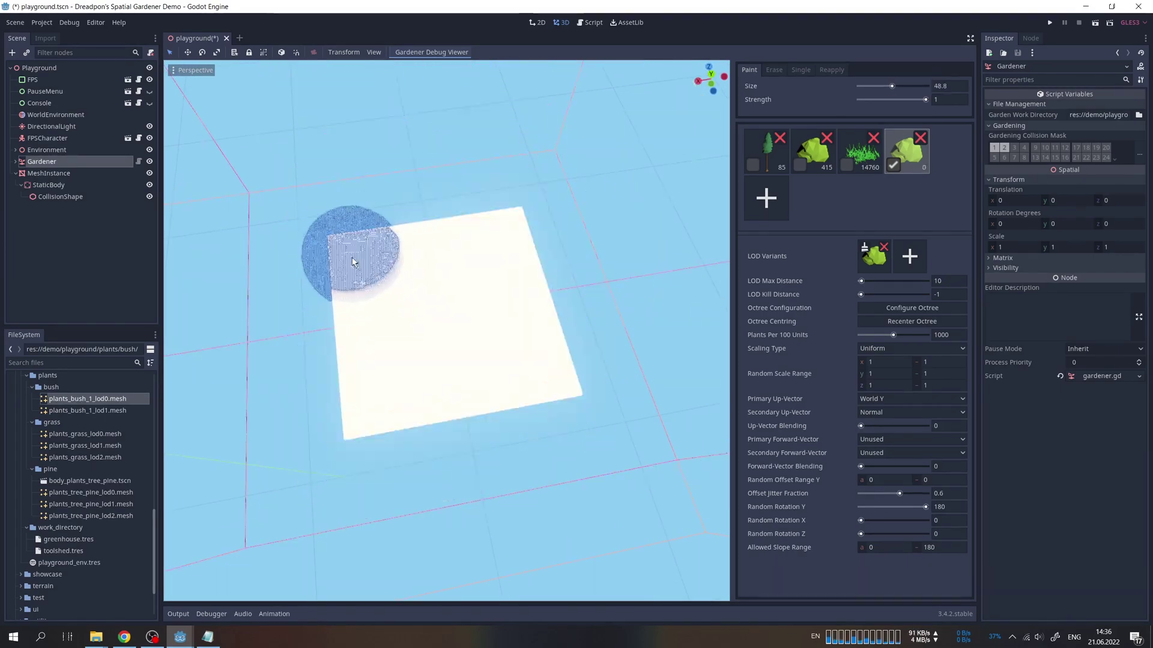
{"action": "mouse_move", "coordinate": [325, 247]}
{"action": "left_mouse_down"}
{"action": "mouse_move", "coordinate": [415, 252]}
{"action": "mouse_move", "coordinate": [354, 311]}
{"action": "mouse_move", "coordinate": [486, 353]}
{"action": "mouse_move", "coordinate": [420, 412]}
{"action": "left_mouse_up"}
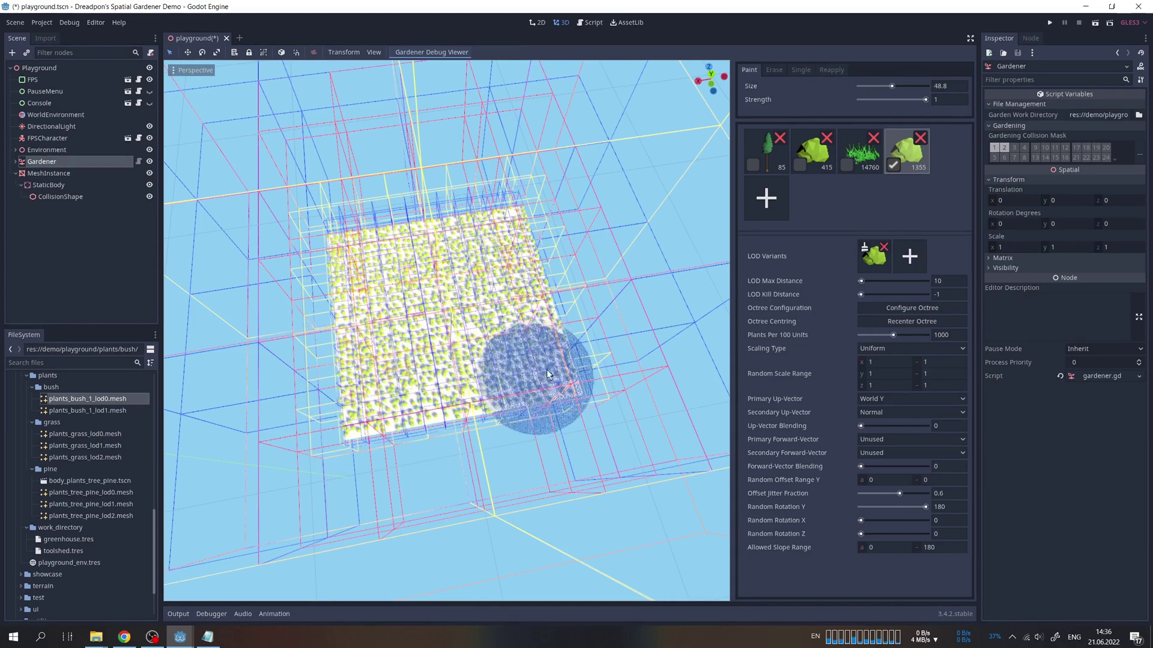
{"action": "mouse_move", "coordinate": [420, 412]}
{"action": "left_mouse_down"}
{"action": "mouse_move", "coordinate": [428, 261]}
{"action": "mouse_move", "coordinate": [536, 253]}
{"action": "left_mouse_up"}
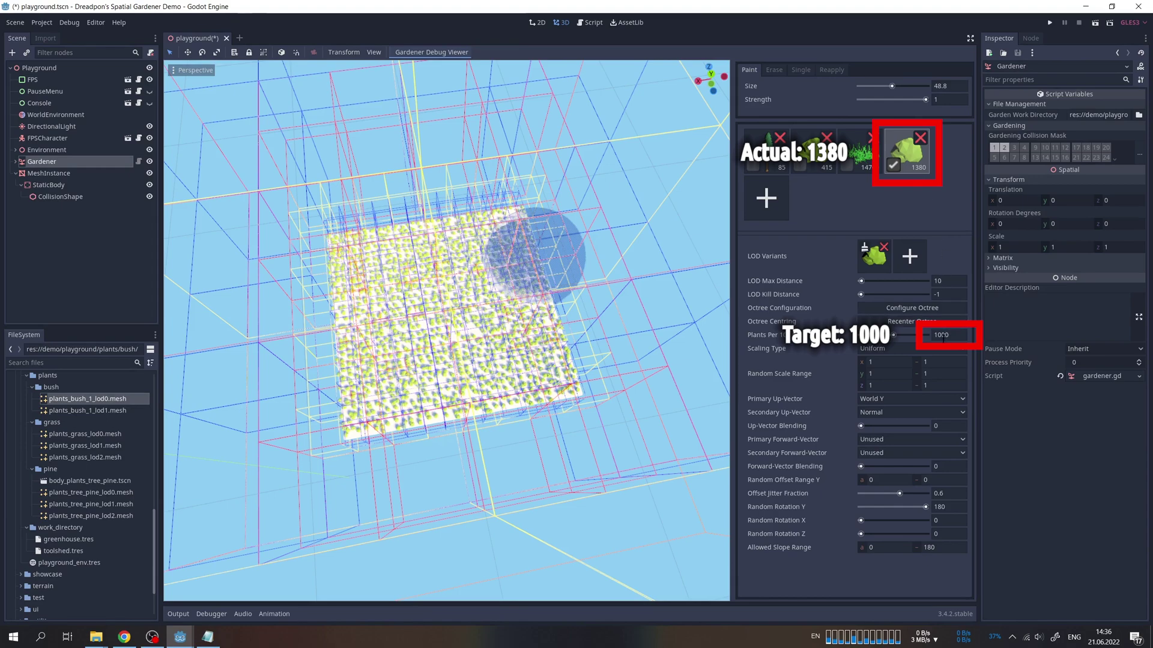
Step: Erase the bushes from the plane using an enlarged, zero-strength eraser brush
{"action": "left_click", "coordinate": [775, 71]}
{"action": "mouse_move", "coordinate": [897, 87]}
{"action": "left_mouse_down"}
{"action": "mouse_move", "coordinate": [927, 87]}
{"action": "mouse_move", "coordinate": [850, 100]}
{"action": "left_mouse_up"}
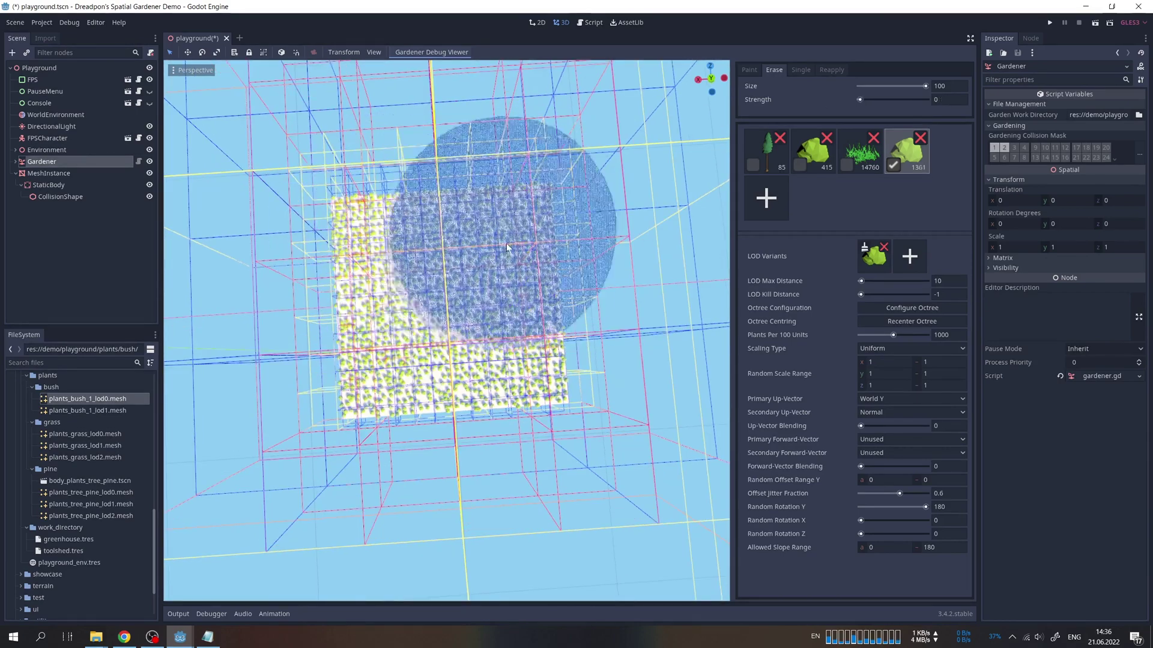
{"action": "left_click_drag", "start_coordinate": [442, 304], "coordinate": [531, 380]}
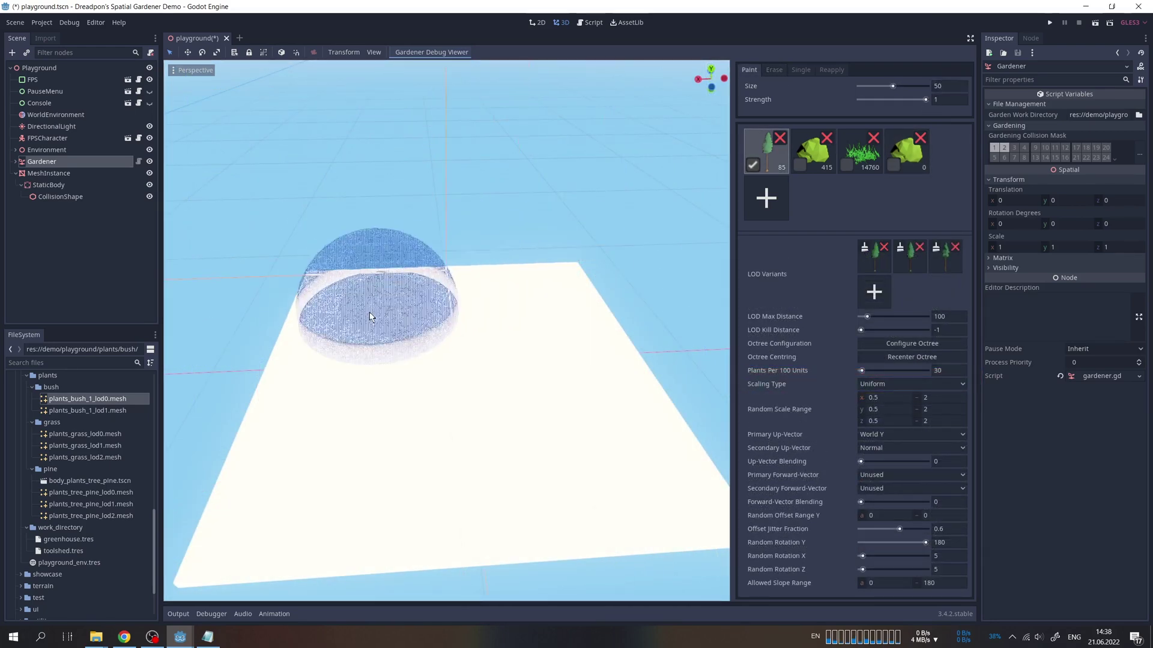
Step: Paint pines on the plane, then switch scaling type to Free and paint more
{"action": "left_click_drag", "start_coordinate": [321, 315], "coordinate": [361, 311]}
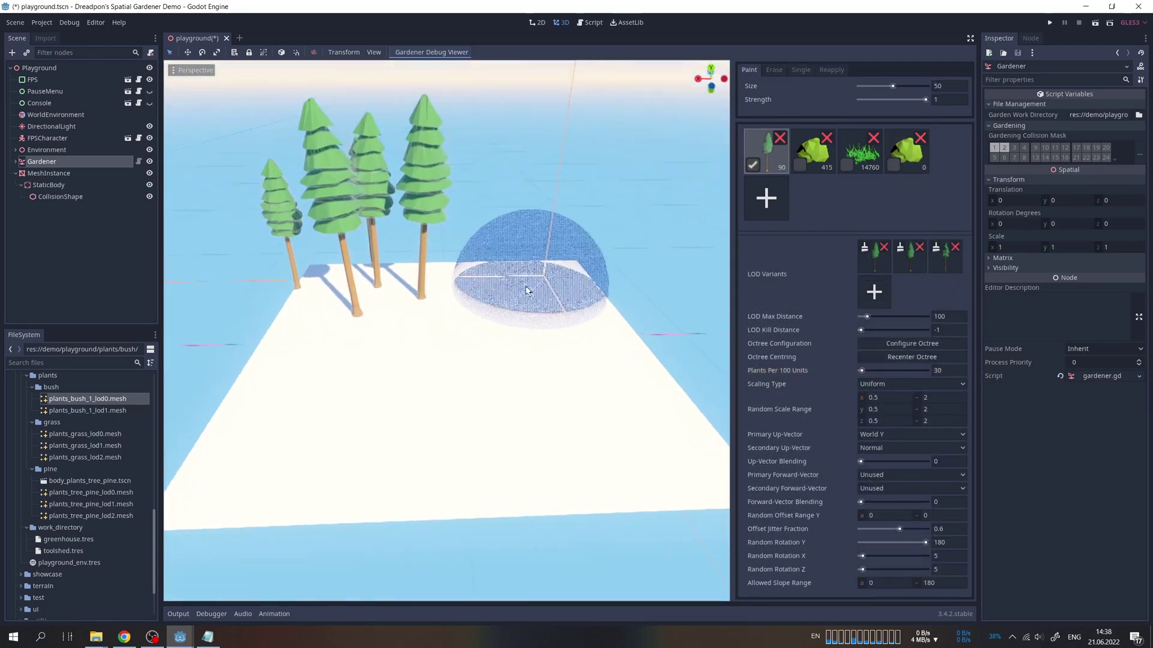
{"action": "middle_click_drag", "start_coordinate": [546, 314], "coordinate": [622, 307]}
{"action": "left_click", "coordinate": [883, 385]}
{"action": "left_click", "coordinate": [877, 408]}
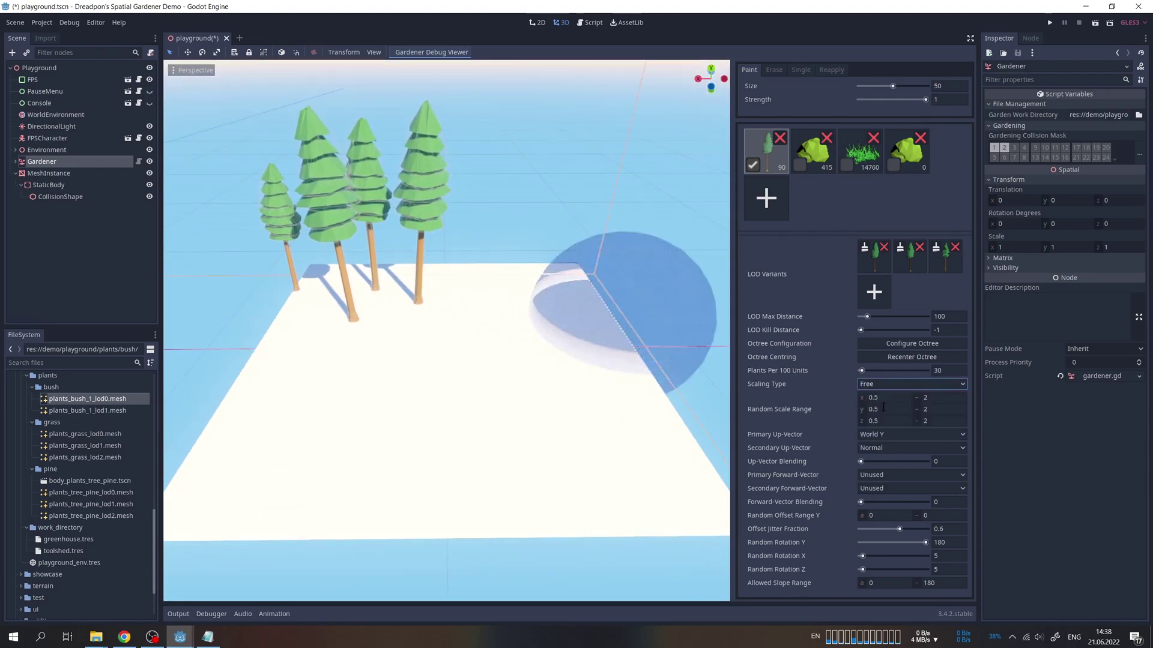
{"action": "left_click", "coordinate": [517, 306]}
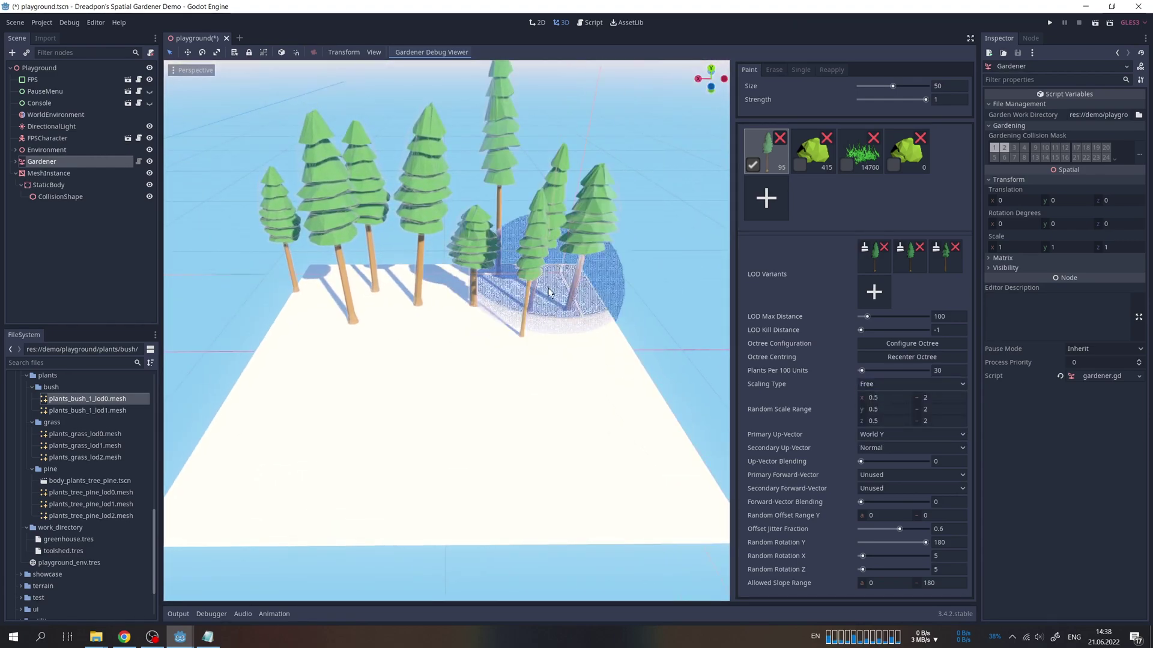
{"action": "mouse_move", "coordinate": [516, 307]}
{"action": "middle_mouse_down"}
{"action": "mouse_move", "coordinate": [594, 245]}
{"action": "mouse_move", "coordinate": [545, 259]}
{"action": "middle_mouse_up"}
{"action": "scroll", "coordinate": [594, 245], "scroll_direction": "up", "scroll_amount": 5}
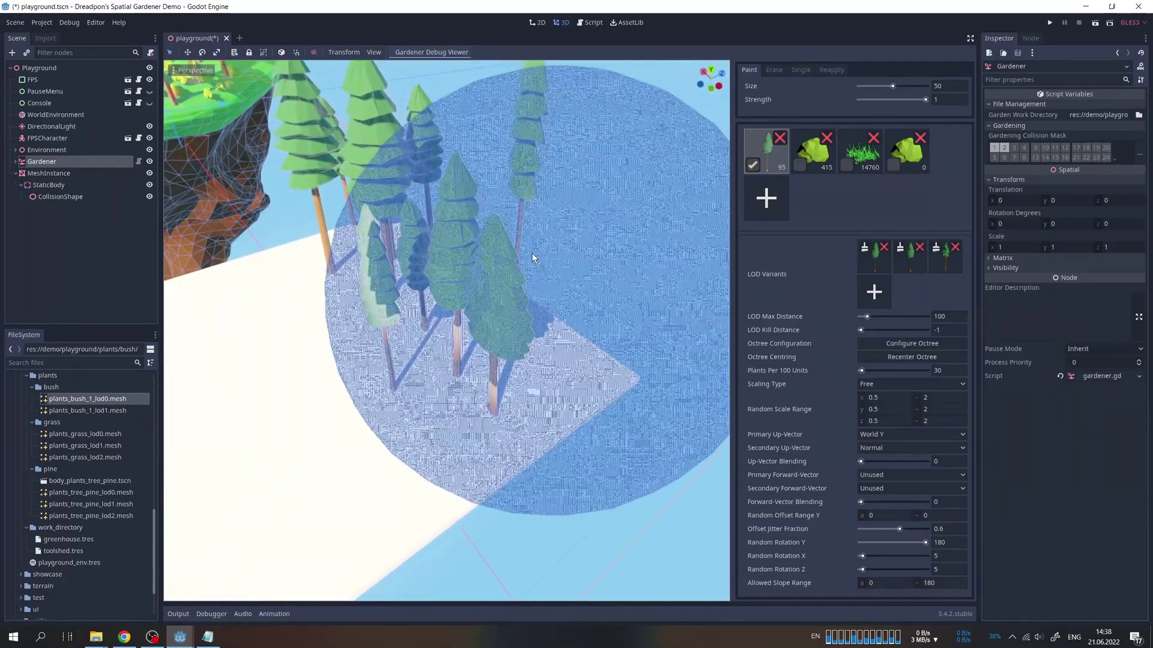
Step: Set the pine's scaling type to Lock Xz and paint new pines with the brush
{"action": "key", "text": "3"}
{"action": "mouse_move", "coordinate": [529, 258]}
{"action": "middle_mouse_down"}
{"action": "mouse_move", "coordinate": [441, 256]}
{"action": "mouse_move", "coordinate": [537, 328]}
{"action": "middle_mouse_up"}
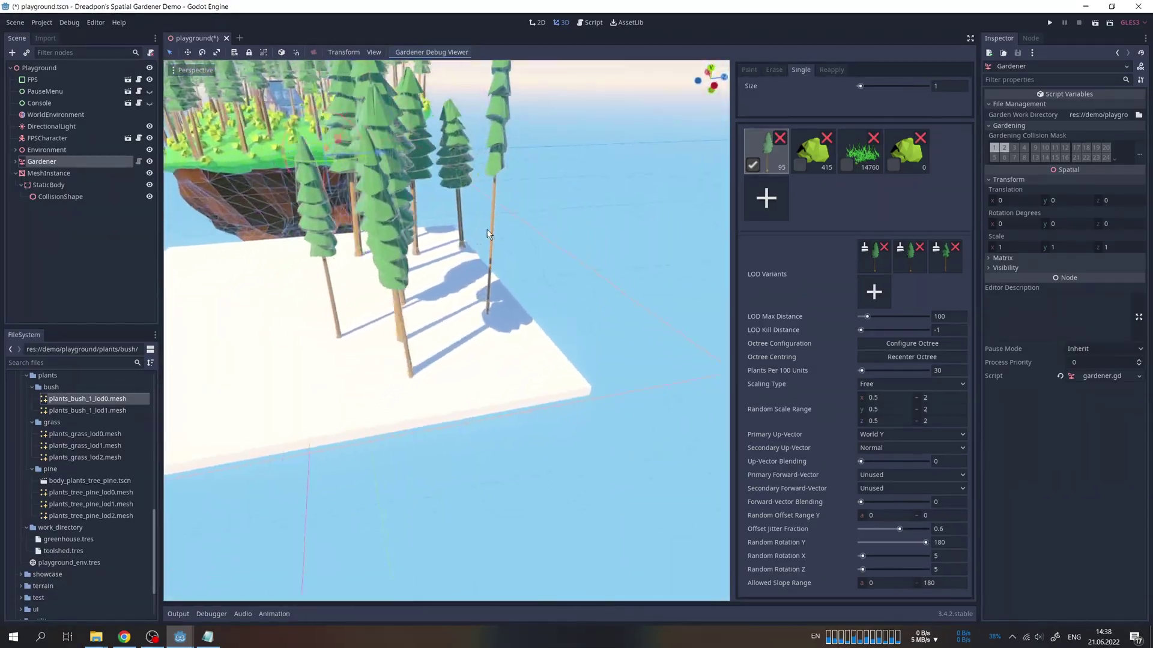
{"action": "key", "text": "1"}
{"action": "scroll", "coordinate": [537, 329], "scroll_direction": "down", "scroll_amount": 2}
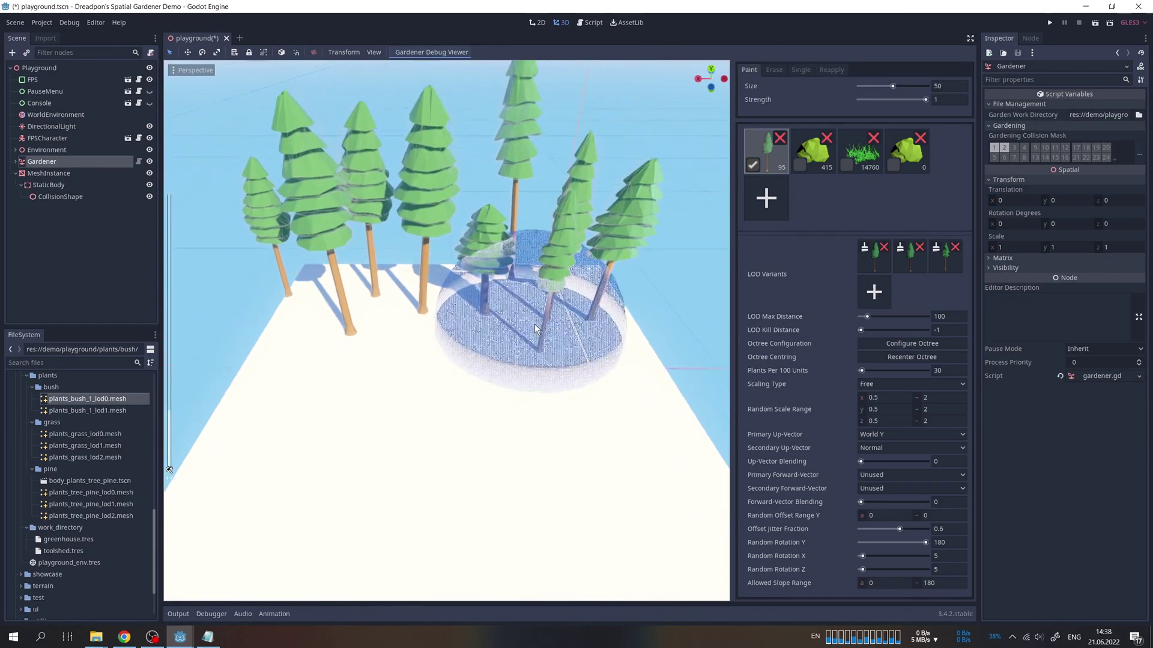
{"action": "left_click", "coordinate": [913, 385]}
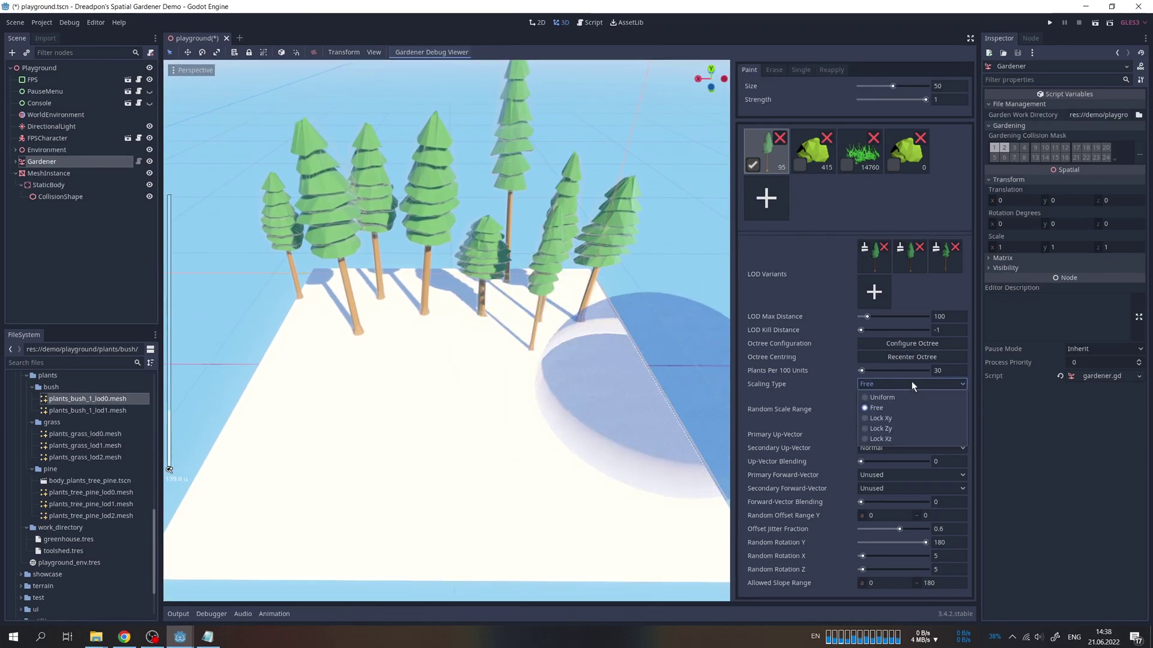
{"action": "left_click", "coordinate": [894, 440]}
{"action": "mouse_move", "coordinate": [412, 420]}
{"action": "middle_mouse_down"}
{"action": "mouse_move", "coordinate": [480, 393]}
{"action": "mouse_move", "coordinate": [544, 346]}
{"action": "middle_mouse_up"}
{"action": "left_click", "coordinate": [480, 394]}
Step: Erase the test pines from the plane in Erase mode
{"action": "key", "text": "3"}
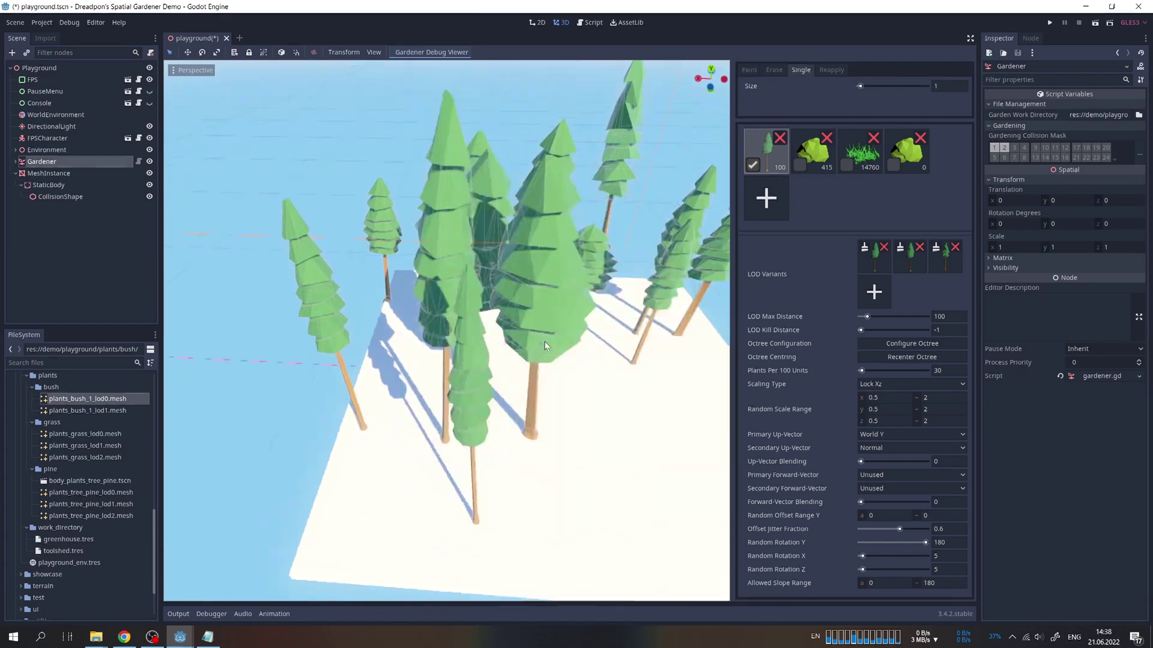
{"action": "key", "text": "2"}
{"action": "left_click_drag", "start_coordinate": [543, 346], "coordinate": [505, 387]}
Step: Open the pine's Scaling Type dropdown to pick Uniform
{"action": "left_click", "coordinate": [904, 384]}
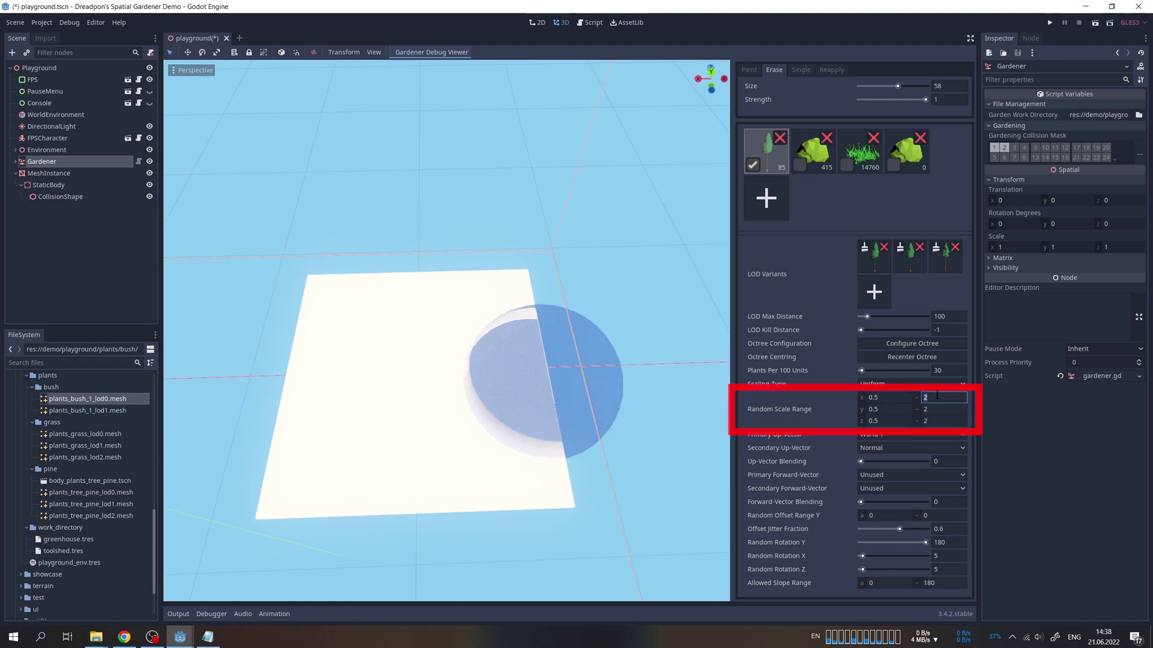
{"action": "type", "text": "1.5"}
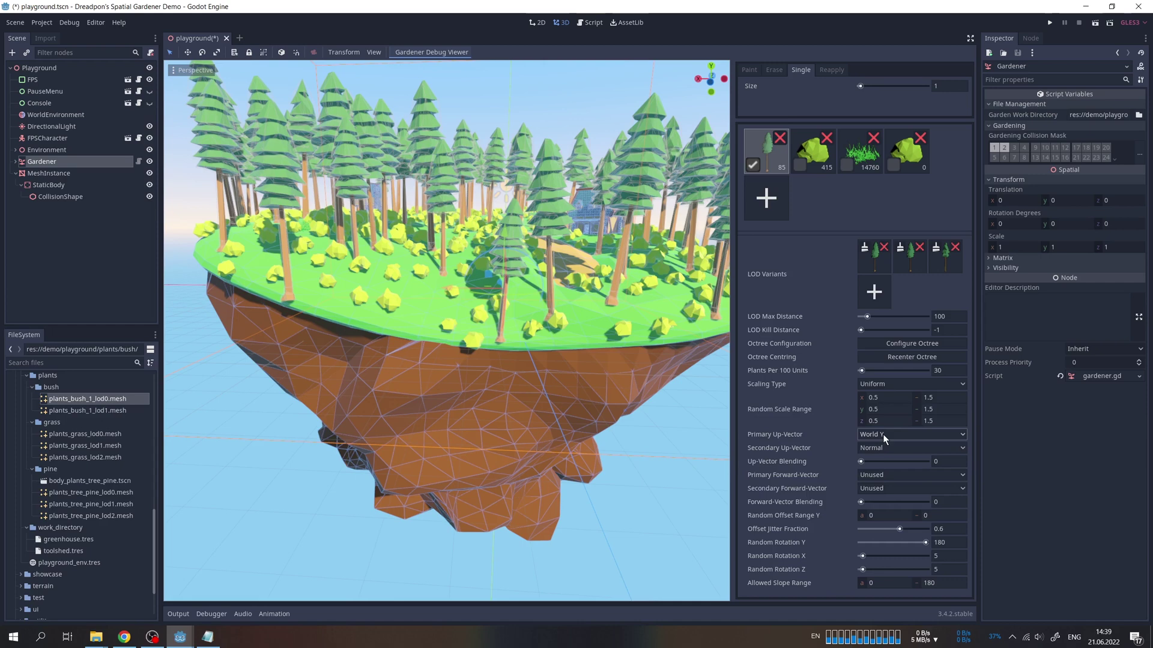
Step: Set Primary Up-Vector to Normal and test-place plants on the island underside
{"action": "left_click", "coordinate": [883, 437]}
{"action": "left_click", "coordinate": [882, 489]}
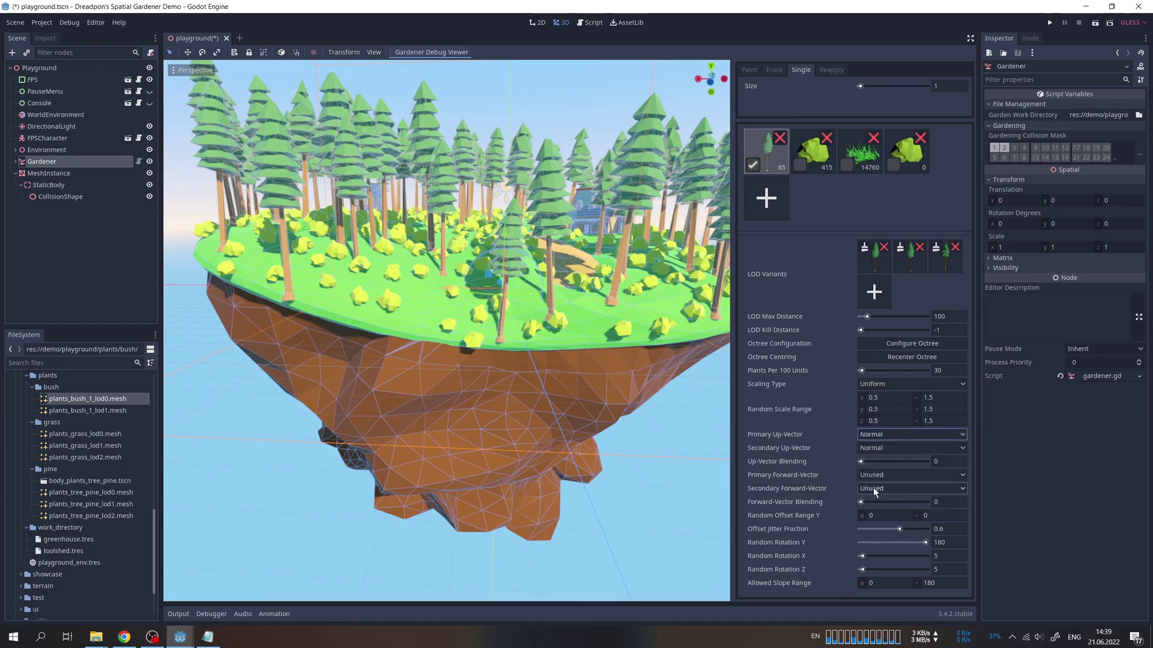
{"action": "left_click", "coordinate": [405, 356]}
{"action": "left_click", "coordinate": [478, 366]}
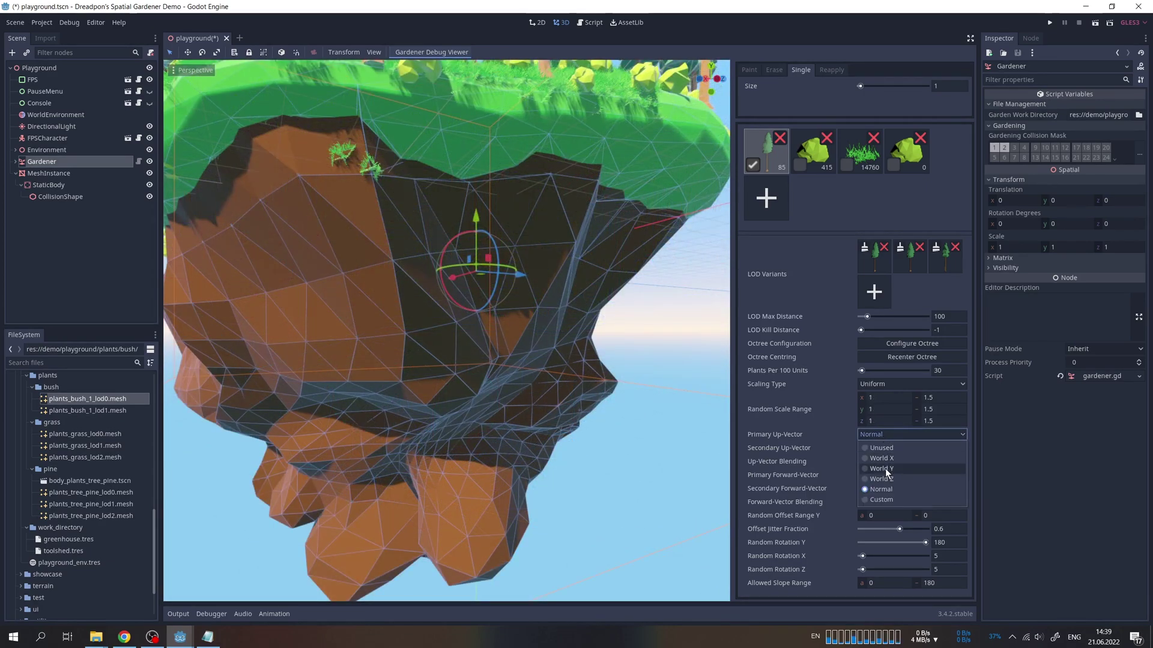
Step: Switch the up-vector to World Y with 0.5 blending and paint bushes along the underside
{"action": "left_click", "coordinate": [884, 470]}
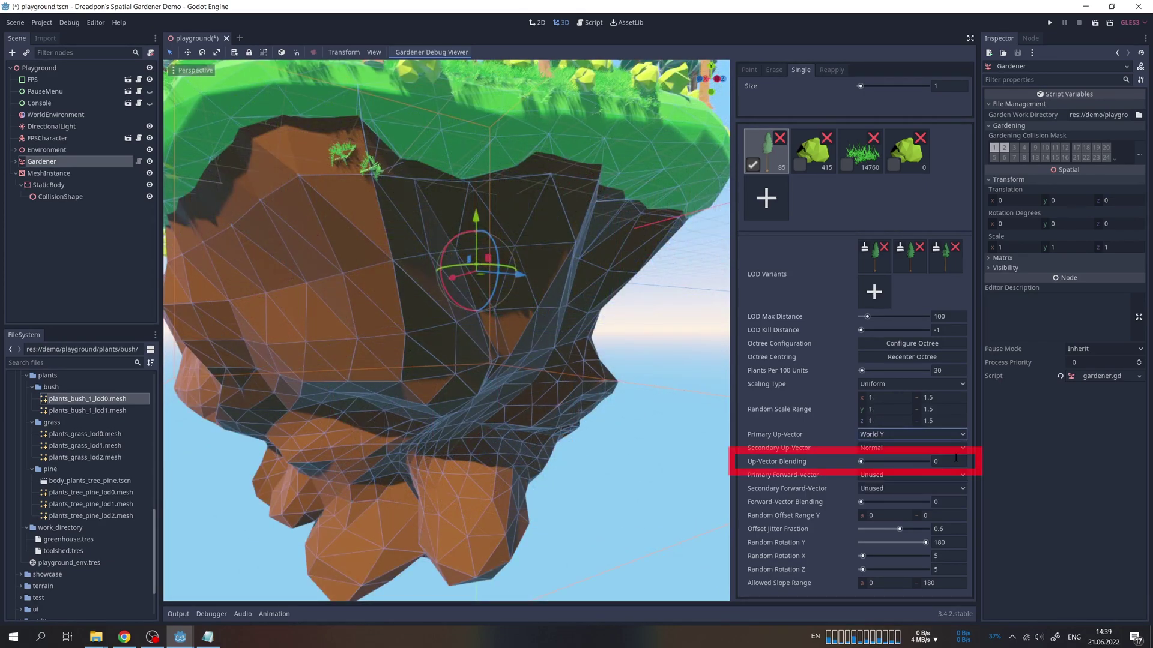
{"action": "left_click_drag", "start_coordinate": [405, 180], "coordinate": [455, 487]}
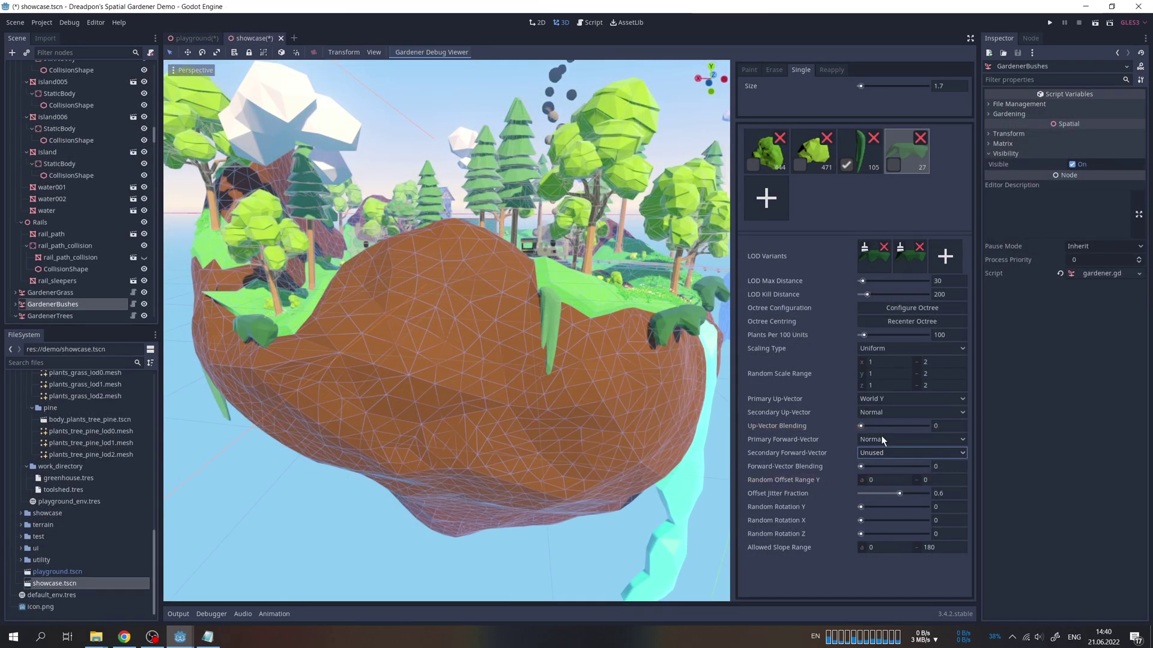
{"action": "scroll", "coordinate": [539, 344], "scroll_direction": "up", "scroll_amount": 5}
{"action": "left_click", "coordinate": [419, 239]}
{"action": "middle_click_drag", "start_coordinate": [420, 239], "coordinate": [470, 288]}
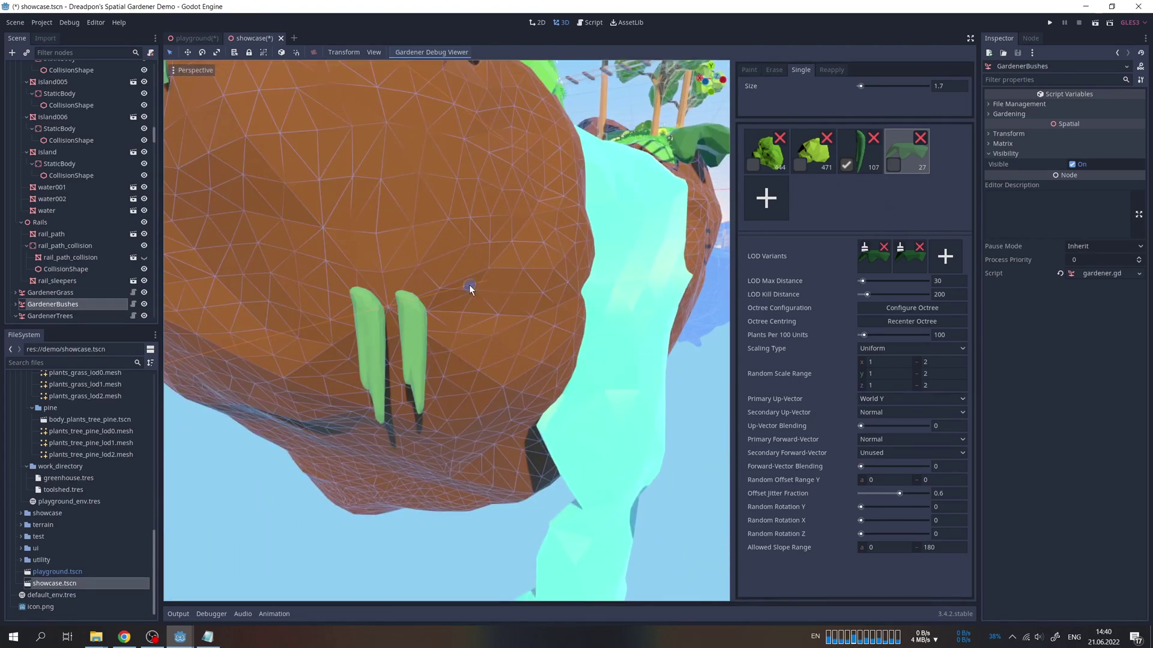
{"action": "left_click_drag", "start_coordinate": [471, 289], "coordinate": [225, 288]}
{"action": "middle_click_drag", "start_coordinate": [226, 288], "coordinate": [298, 289]}
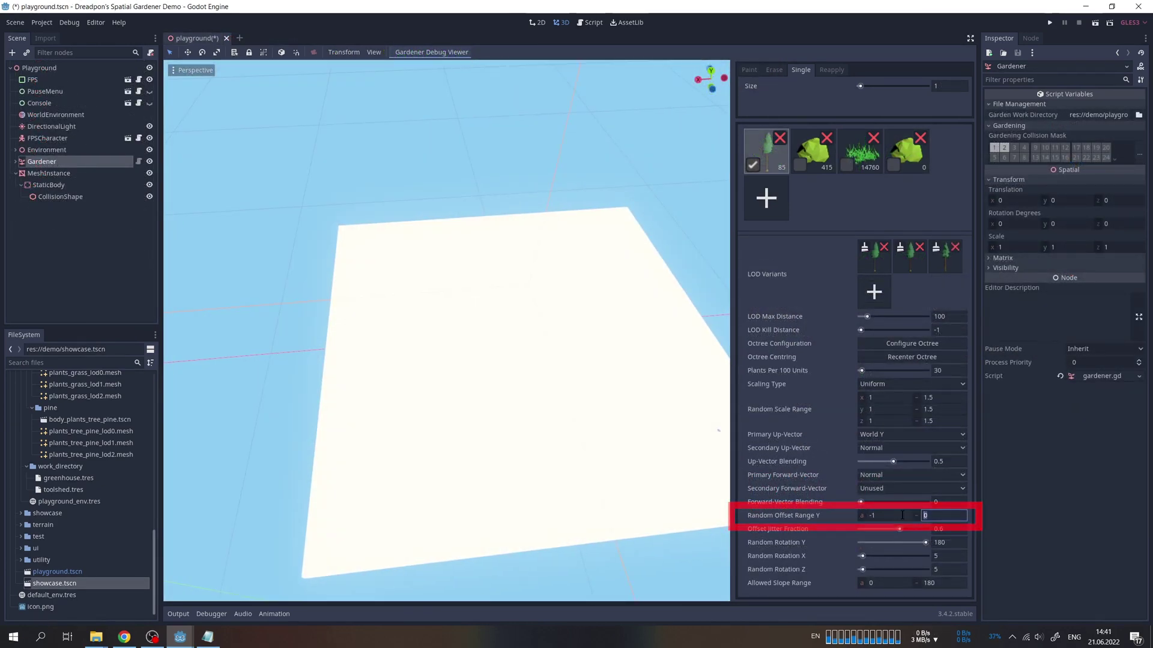
{"action": "type", "text": "-10"}
Step: Place nine pines across the plane with the Single brush
{"action": "left_click", "coordinate": [341, 198]}
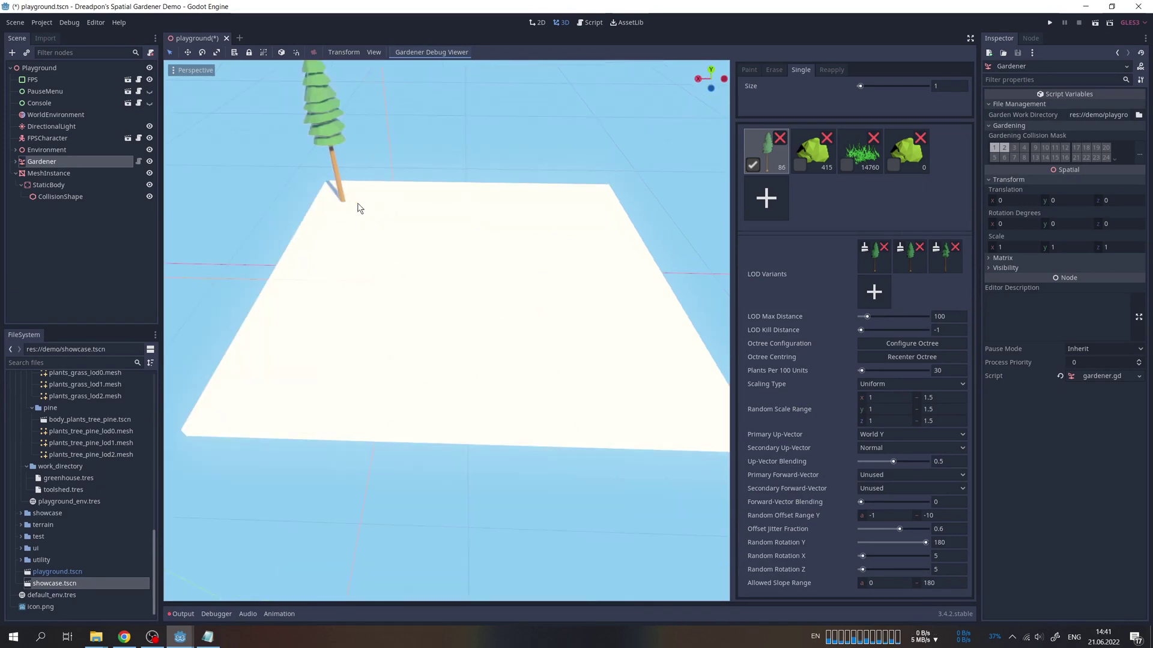
{"action": "left_click", "coordinate": [393, 203]}
{"action": "left_click", "coordinate": [448, 214]}
{"action": "left_click", "coordinate": [512, 221]}
{"action": "left_click", "coordinate": [588, 233]}
{"action": "left_click", "coordinate": [618, 281]}
{"action": "left_click", "coordinate": [633, 359]}
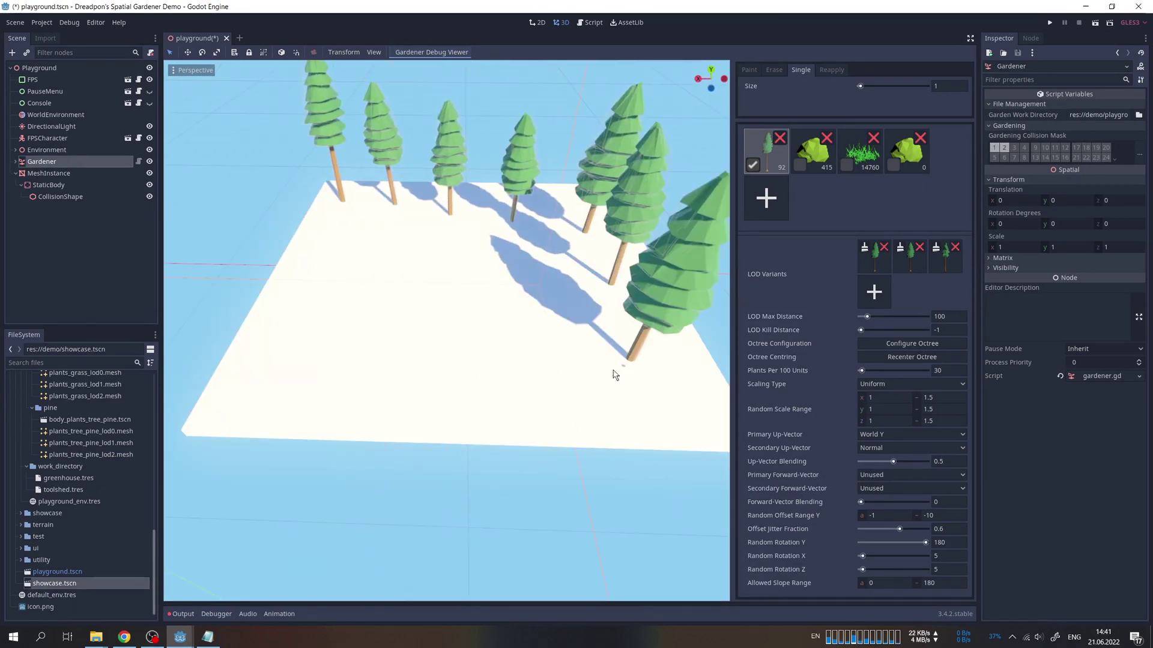
{"action": "left_click", "coordinate": [537, 369]}
{"action": "left_click", "coordinate": [374, 368]}
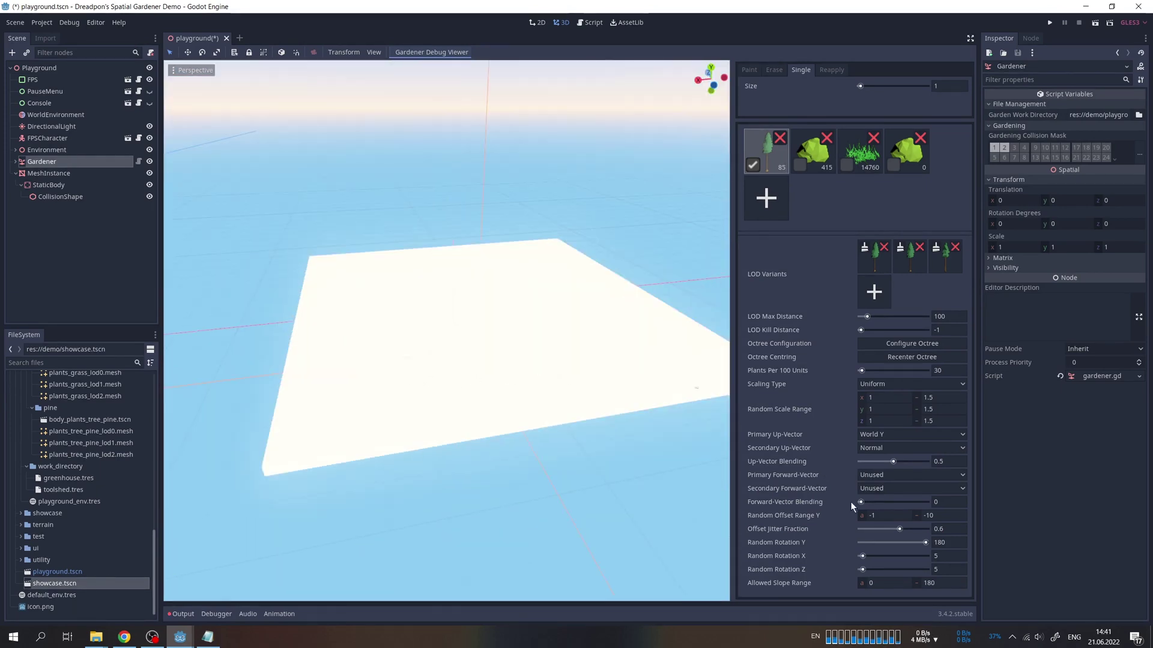
{"action": "type", "text": "10"}
Step: Place three large pines at scale 10, viewing them from beneath the plane
{"action": "left_click", "coordinate": [514, 258]}
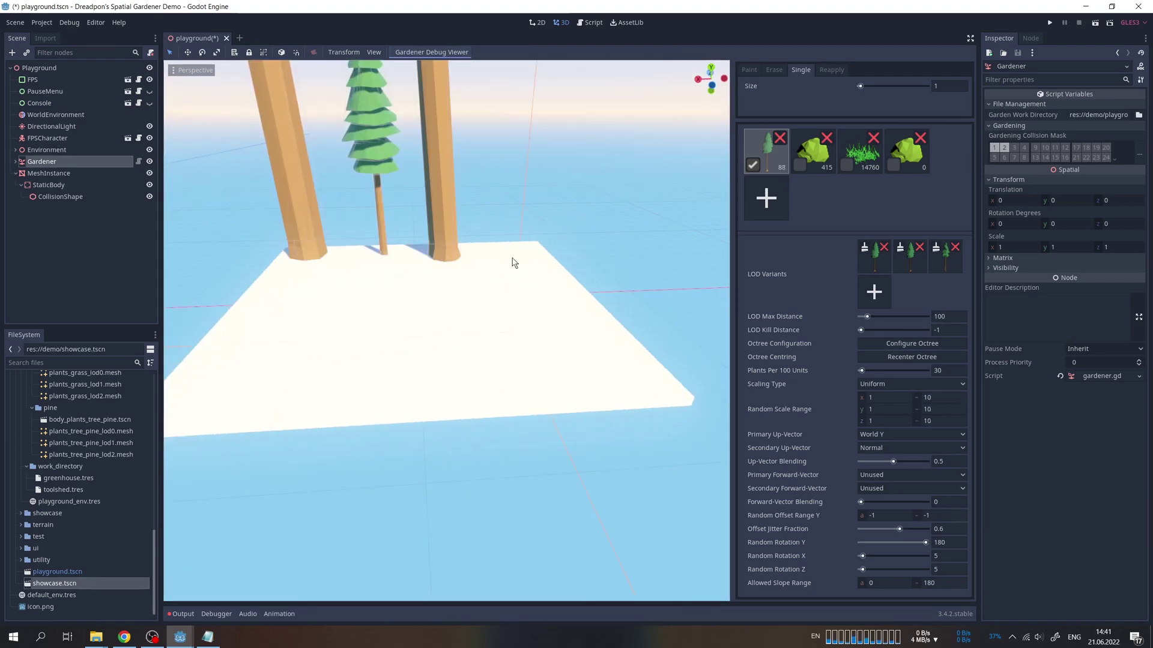
{"action": "left_click", "coordinate": [484, 405]}
{"action": "left_click", "coordinate": [297, 304]}
{"action": "mouse_move", "coordinate": [297, 304]}
{"action": "middle_mouse_down"}
{"action": "mouse_move", "coordinate": [399, 302]}
{"action": "mouse_move", "coordinate": [387, 315]}
{"action": "mouse_move", "coordinate": [416, 316]}
{"action": "middle_mouse_up"}
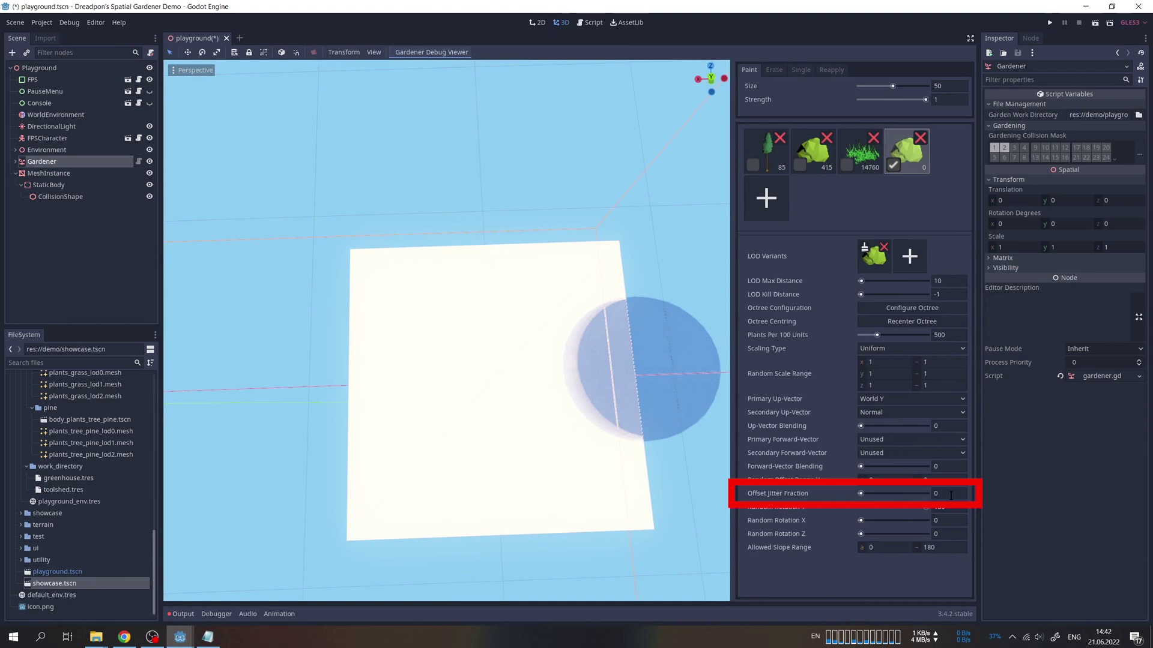
Step: Paint bush patches with offset jitter fraction 0.25, then 0.5, then 0.75
{"action": "left_click", "coordinate": [414, 316]}
{"action": "left_click", "coordinate": [937, 494]}
{"action": "type", "text": "0.25"}
{"action": "key", "text": "Return"}
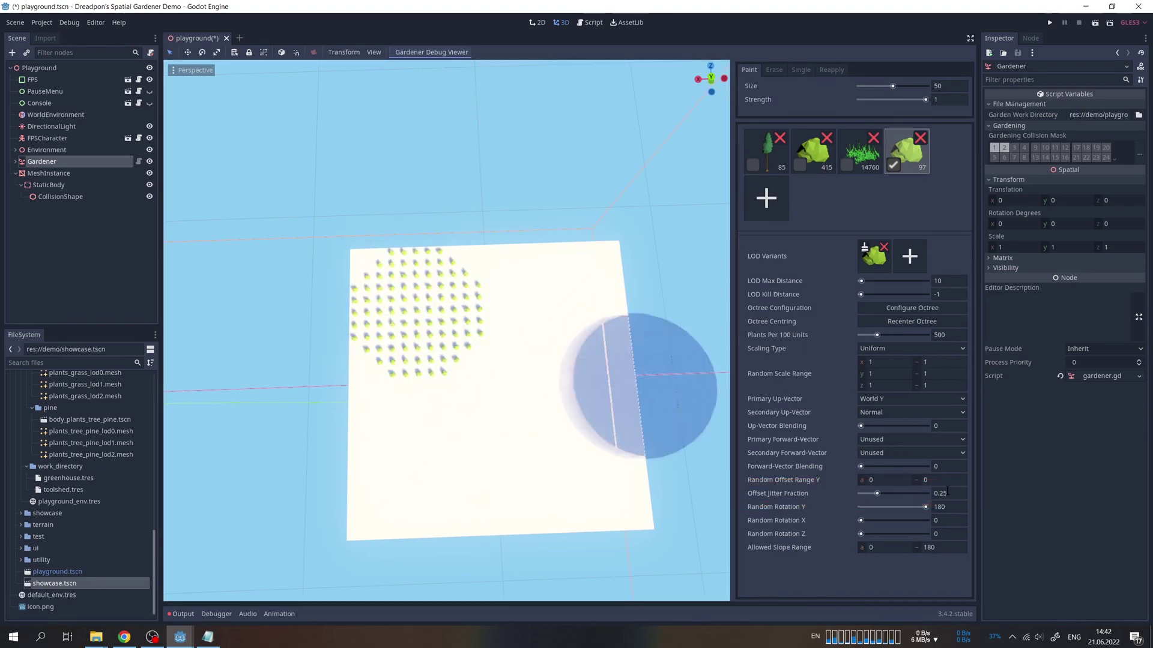
{"action": "left_click", "coordinate": [553, 315]}
{"action": "left_click", "coordinate": [936, 495]}
{"action": "type", "text": "0.5"}
{"action": "key", "text": "Return"}
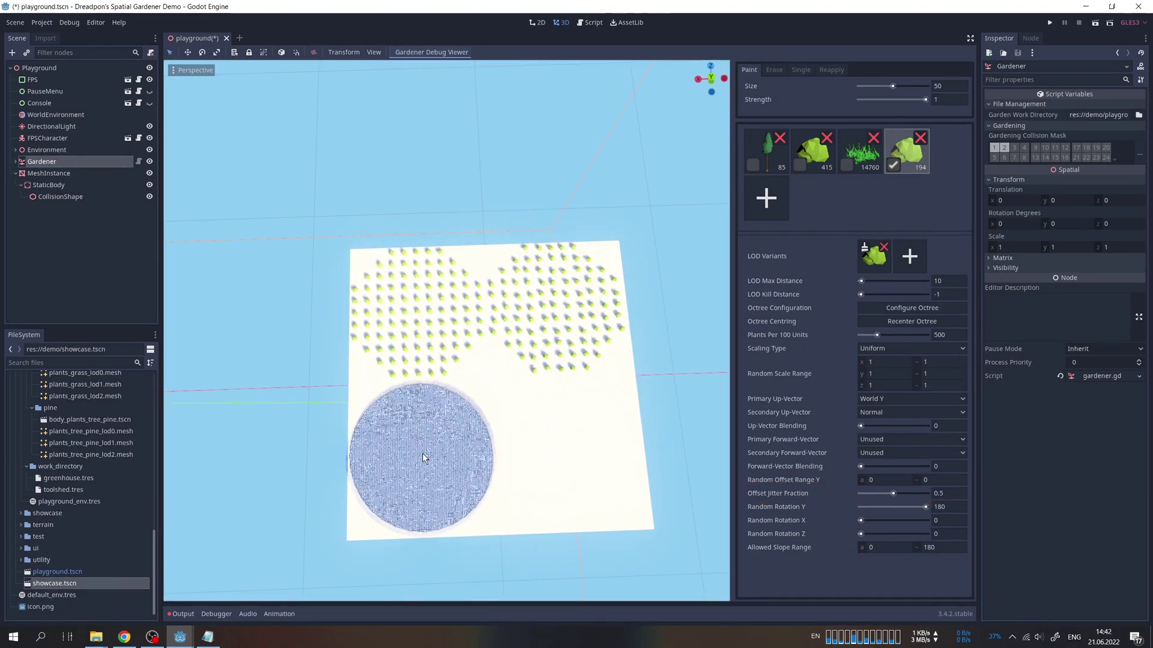
{"action": "left_click", "coordinate": [423, 458]}
{"action": "left_click", "coordinate": [950, 494]}
{"action": "key", "text": "Return"}
{"action": "left_click", "coordinate": [605, 315]}
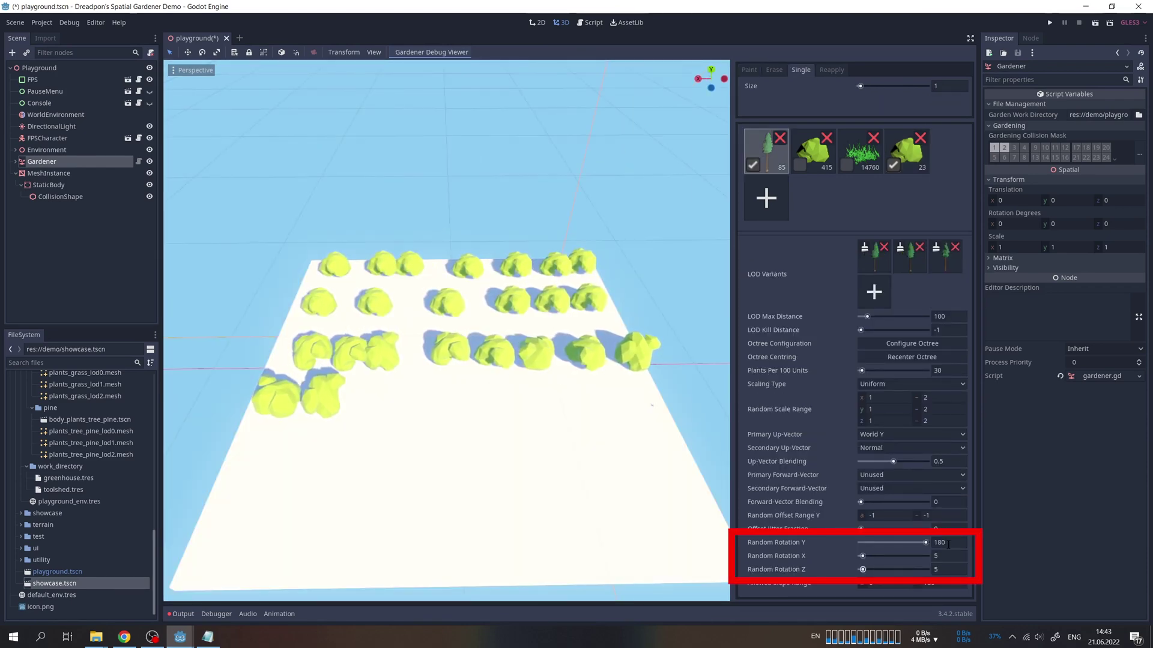
Step: Set random X and Z rotation to 30 and place eight tilted pines among the bushes
{"action": "left_click", "coordinate": [952, 556]}
{"action": "type", "text": "30"}
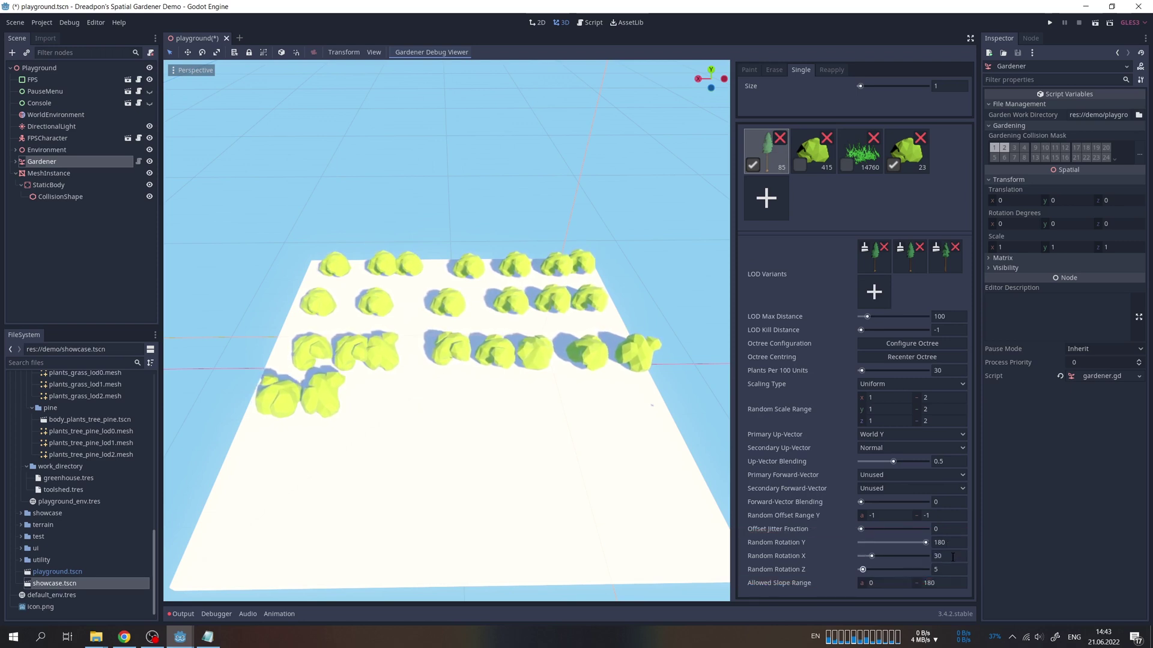
{"action": "left_click", "coordinate": [379, 396]}
{"action": "left_click", "coordinate": [491, 405]}
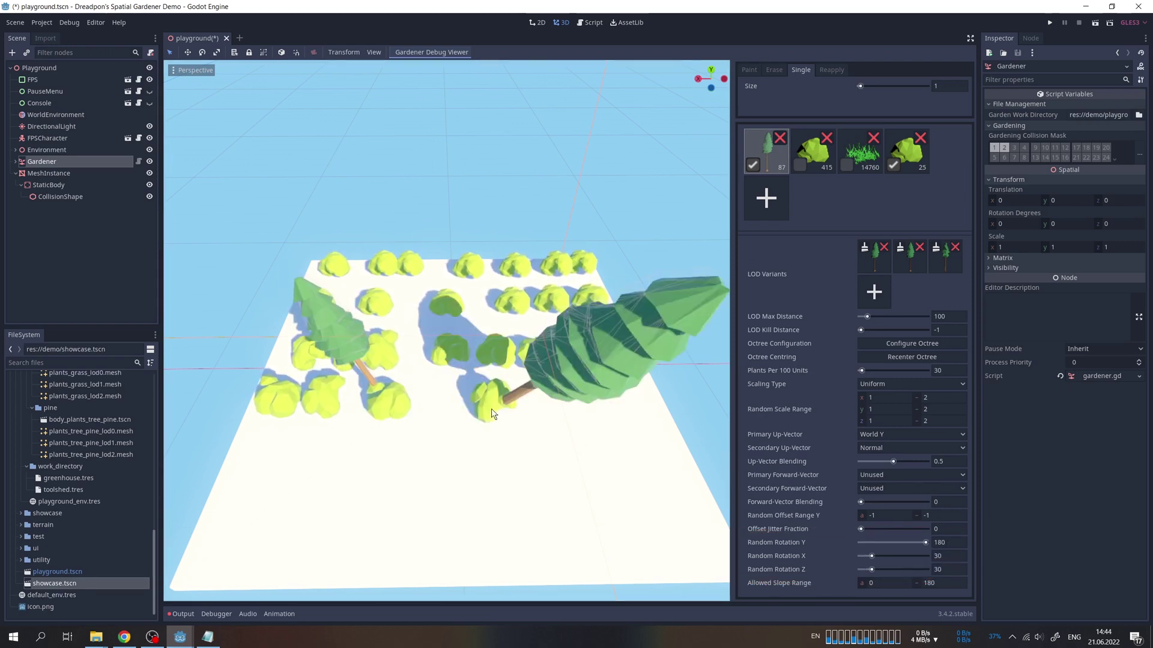
{"action": "left_click", "coordinate": [604, 455]}
{"action": "left_click", "coordinate": [517, 505]}
{"action": "left_click", "coordinate": [360, 495]}
{"action": "left_click", "coordinate": [270, 518]}
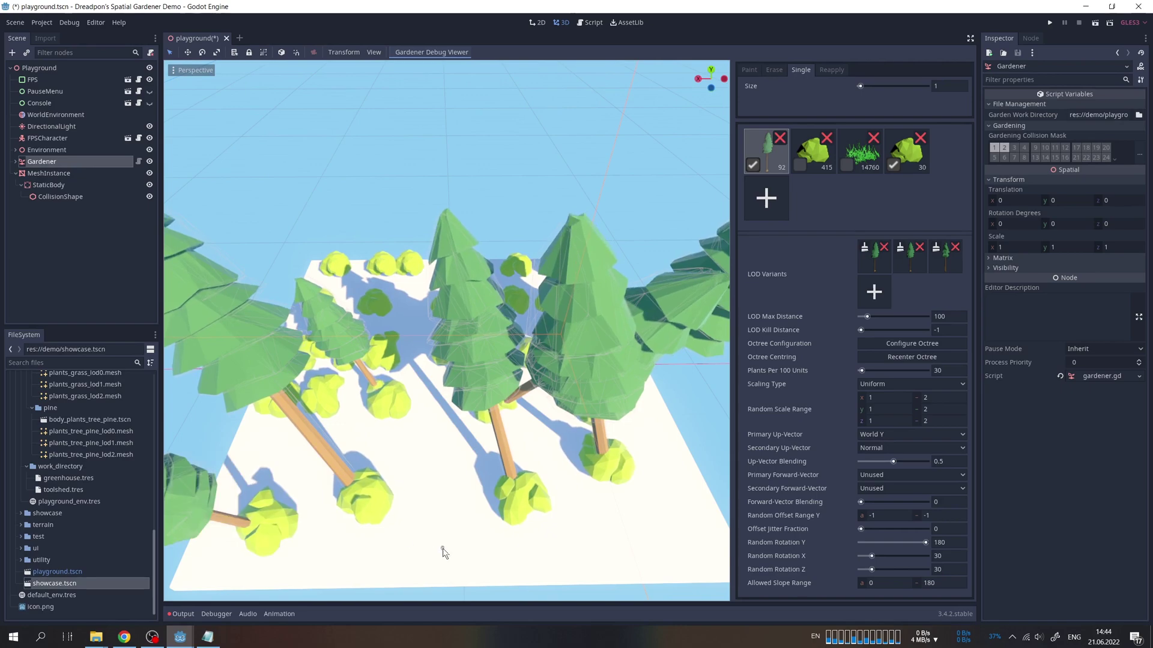
{"action": "left_click", "coordinate": [442, 536]}
{"action": "left_click", "coordinate": [401, 451]}
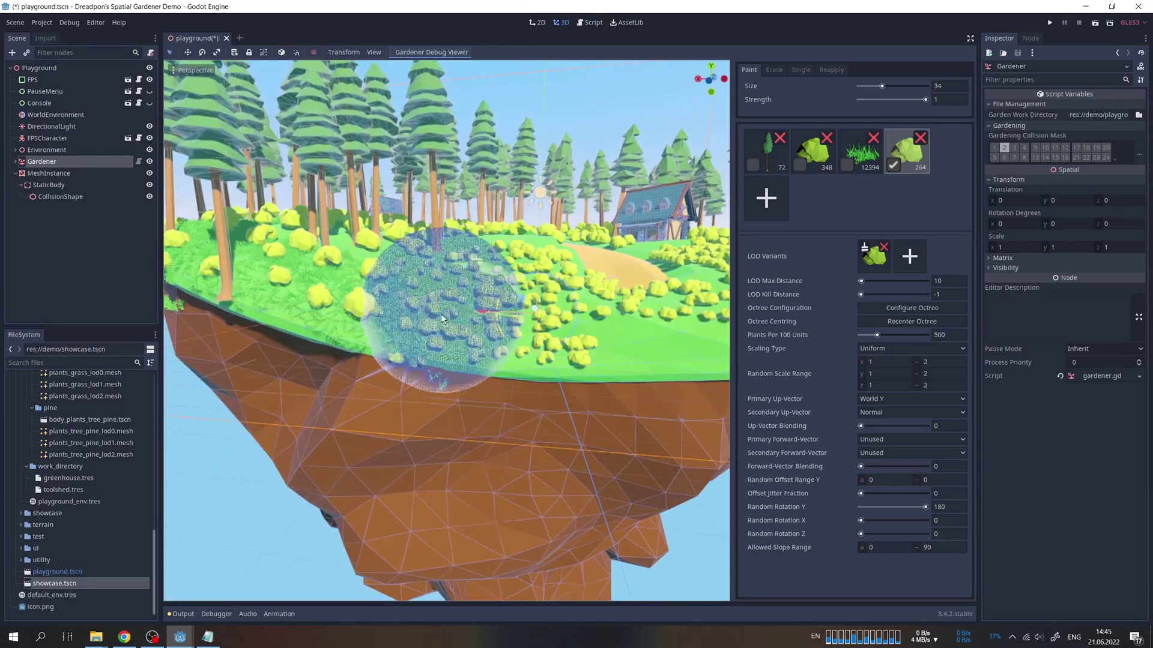
Step: Paint bushes down the island's steep cliff underside with the 0–90 slope range
{"action": "mouse_move", "coordinate": [376, 476]}
{"action": "left_mouse_down"}
{"action": "mouse_move", "coordinate": [555, 446]}
{"action": "mouse_move", "coordinate": [412, 514]}
{"action": "left_mouse_up"}
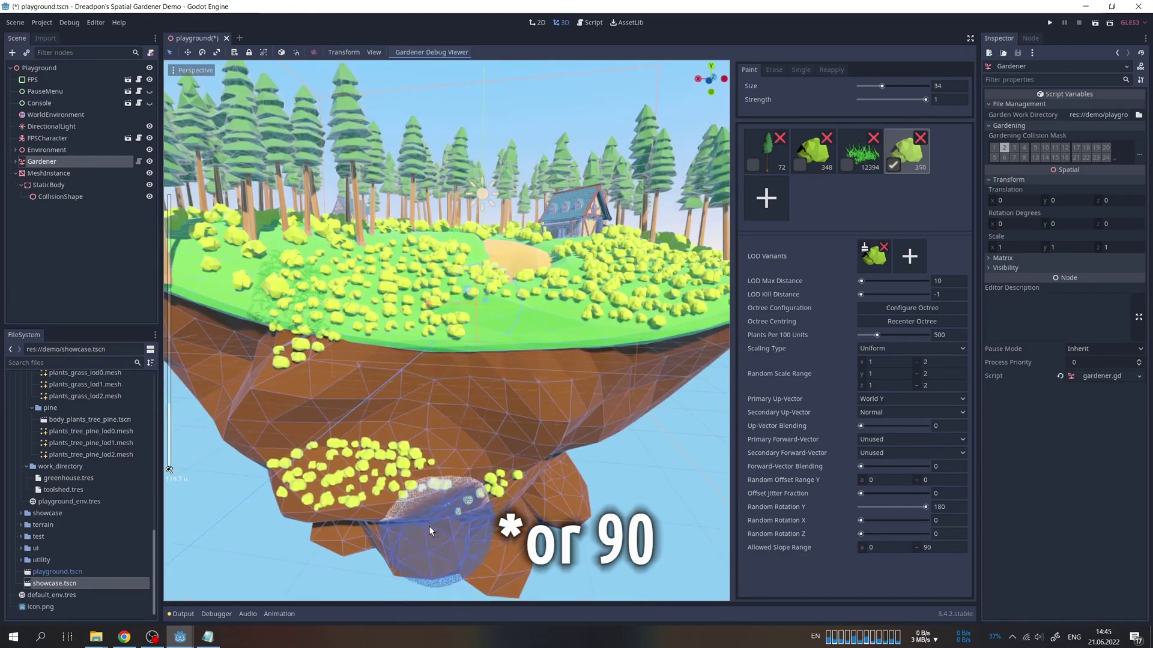
{"action": "left_click_drag", "start_coordinate": [439, 576], "coordinate": [576, 466]}
{"action": "mouse_move", "coordinate": [577, 465]}
{"action": "middle_mouse_down"}
{"action": "mouse_move", "coordinate": [447, 368]}
{"action": "mouse_move", "coordinate": [512, 412]}
{"action": "middle_mouse_up"}
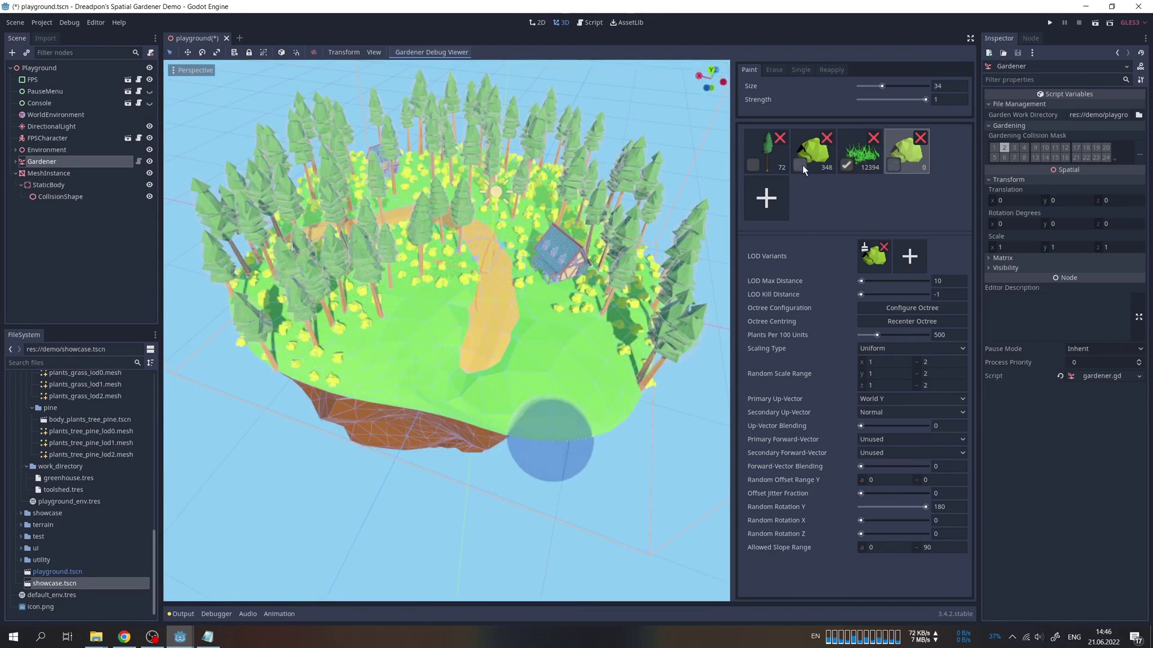
Step: Toggle the debug viewer between first and all active plants' octrees, ending on first
{"action": "left_click", "coordinate": [411, 53]}
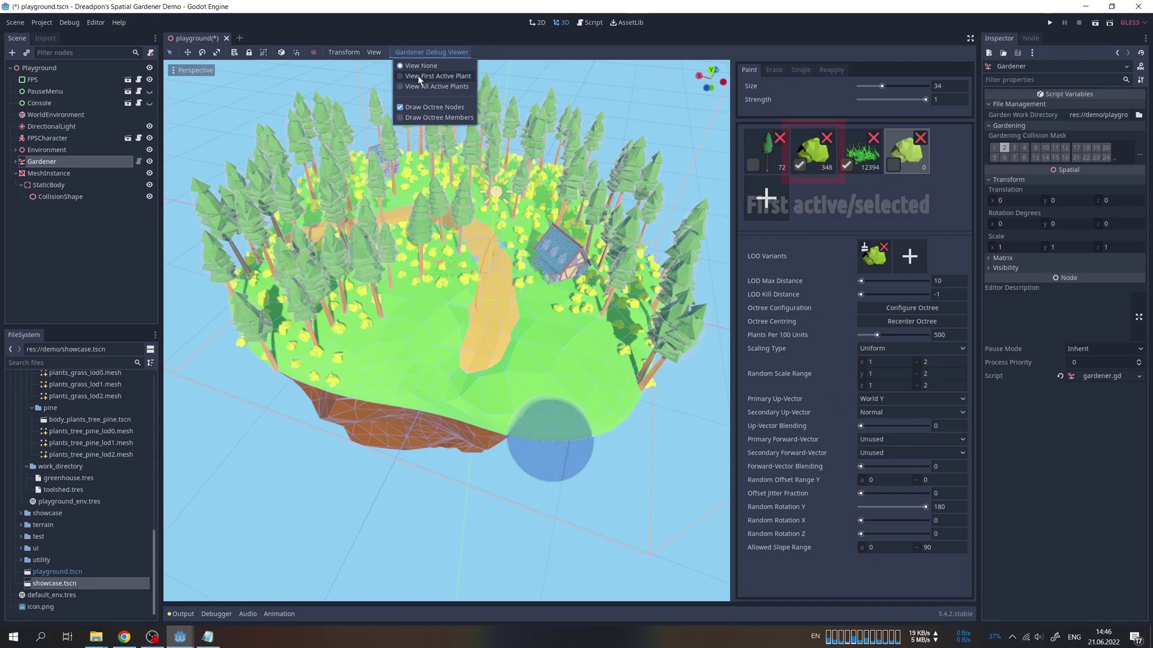
{"action": "left_click", "coordinate": [418, 76]}
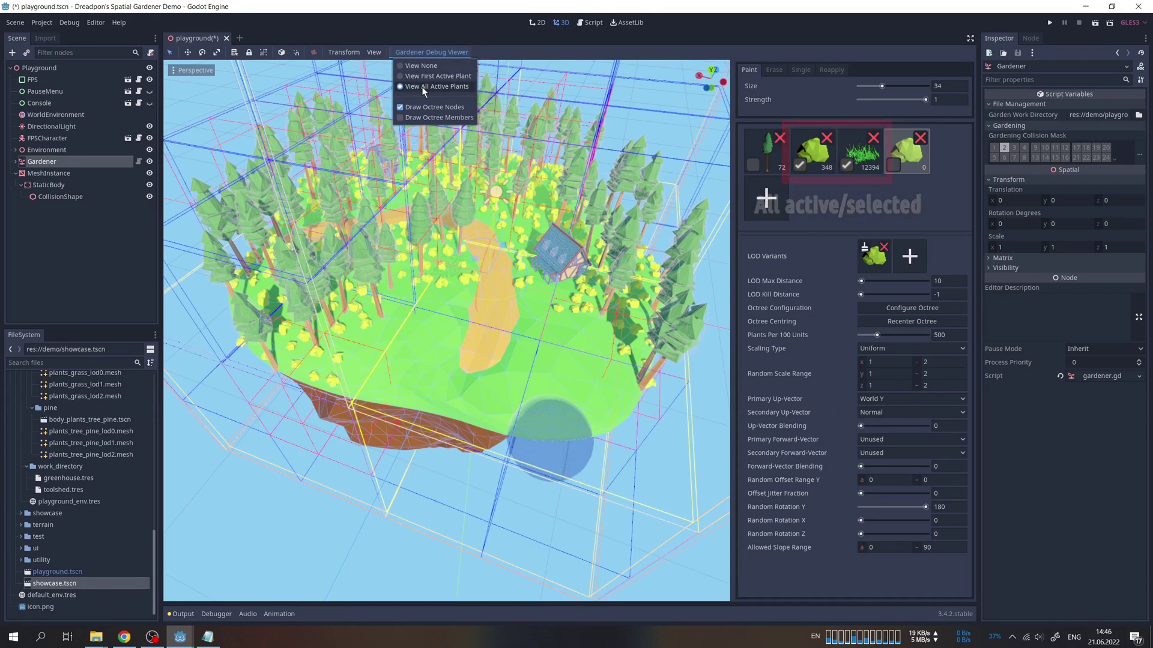
{"action": "left_click", "coordinate": [427, 84]}
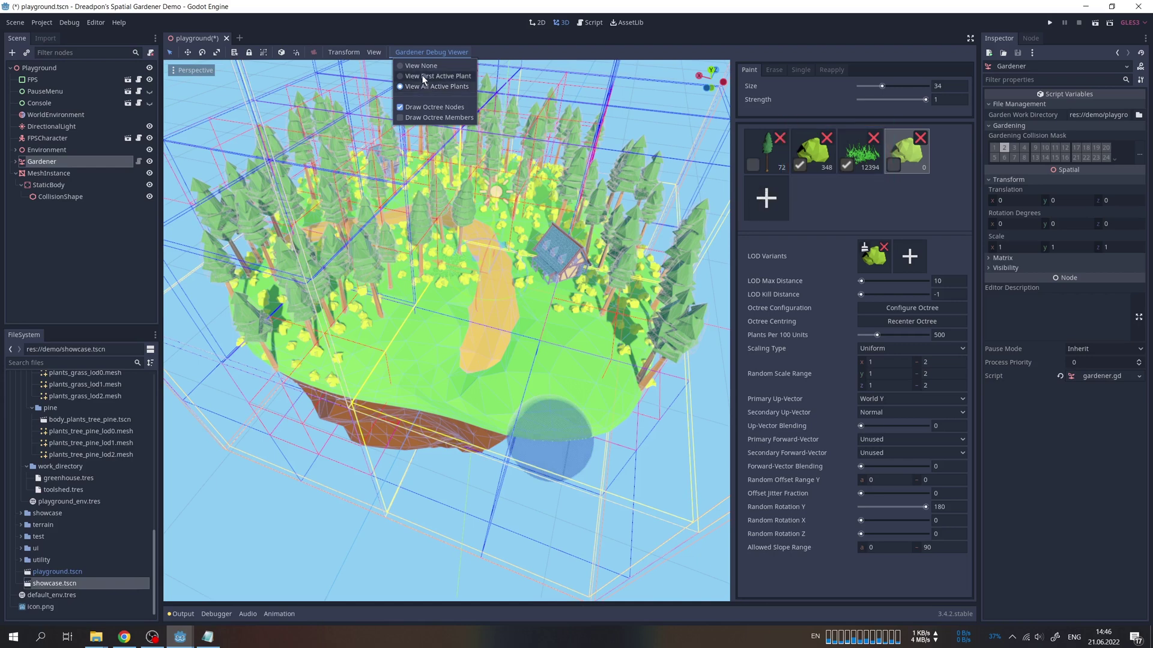
{"action": "left_click", "coordinate": [423, 77]}
Step: Deactivate the 348-instance plant and draw octree members, orbiting to inspect them
{"action": "left_click", "coordinate": [801, 167]}
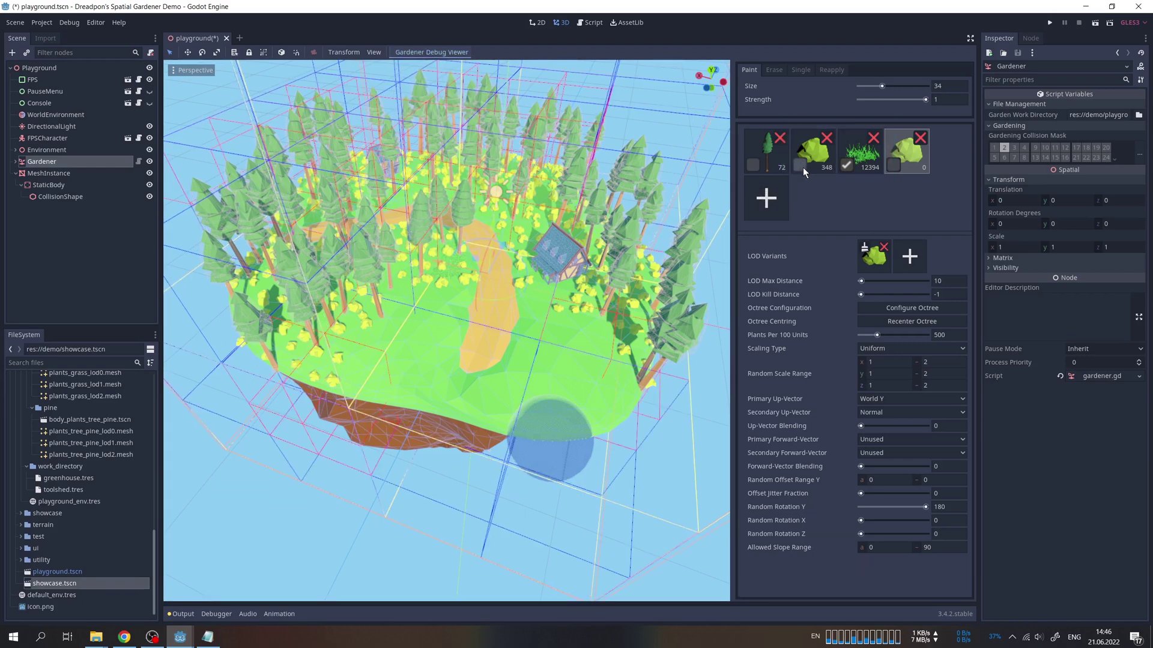
{"action": "left_click", "coordinate": [422, 118]}
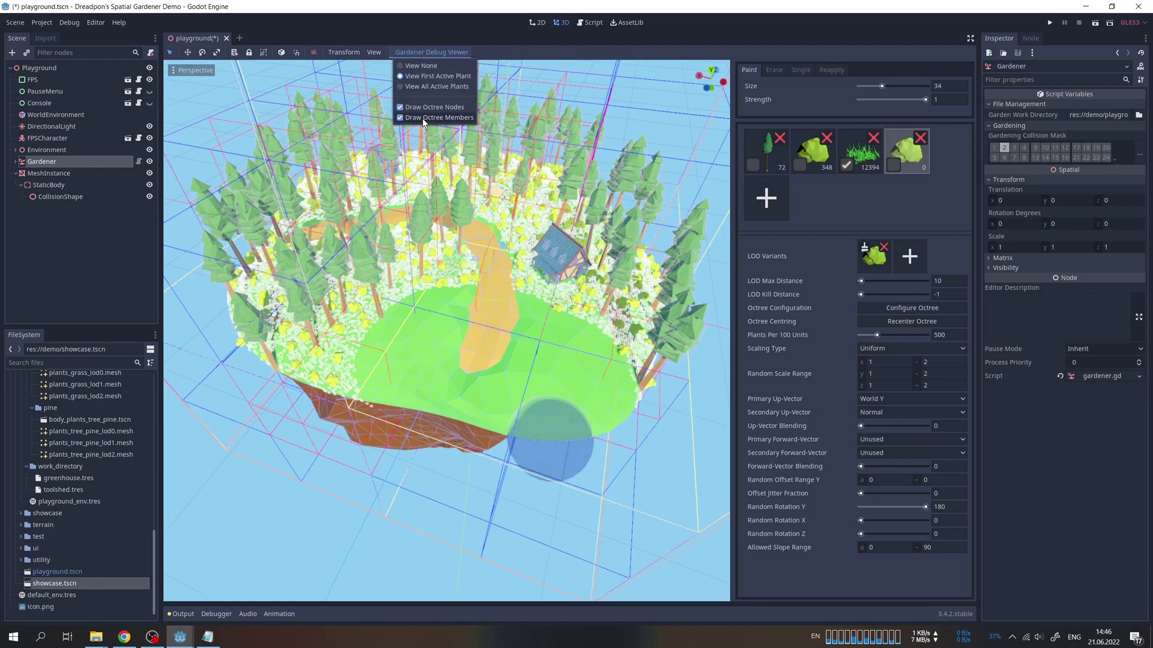
{"action": "mouse_move", "coordinate": [404, 131]}
{"action": "middle_mouse_down"}
{"action": "mouse_move", "coordinate": [432, 297]}
{"action": "mouse_move", "coordinate": [489, 271]}
{"action": "middle_mouse_up"}
{"action": "scroll", "coordinate": [490, 271], "scroll_direction": "down", "scroll_amount": 5}
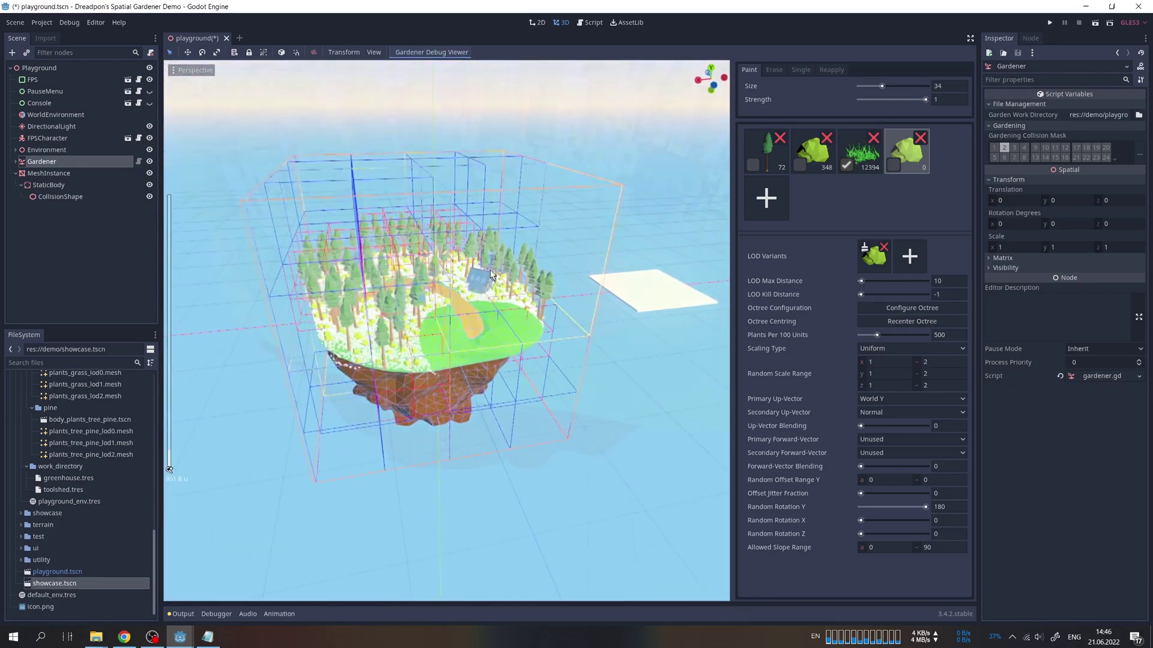
{"action": "scroll", "coordinate": [436, 118], "scroll_direction": "up", "scroll_amount": 8}
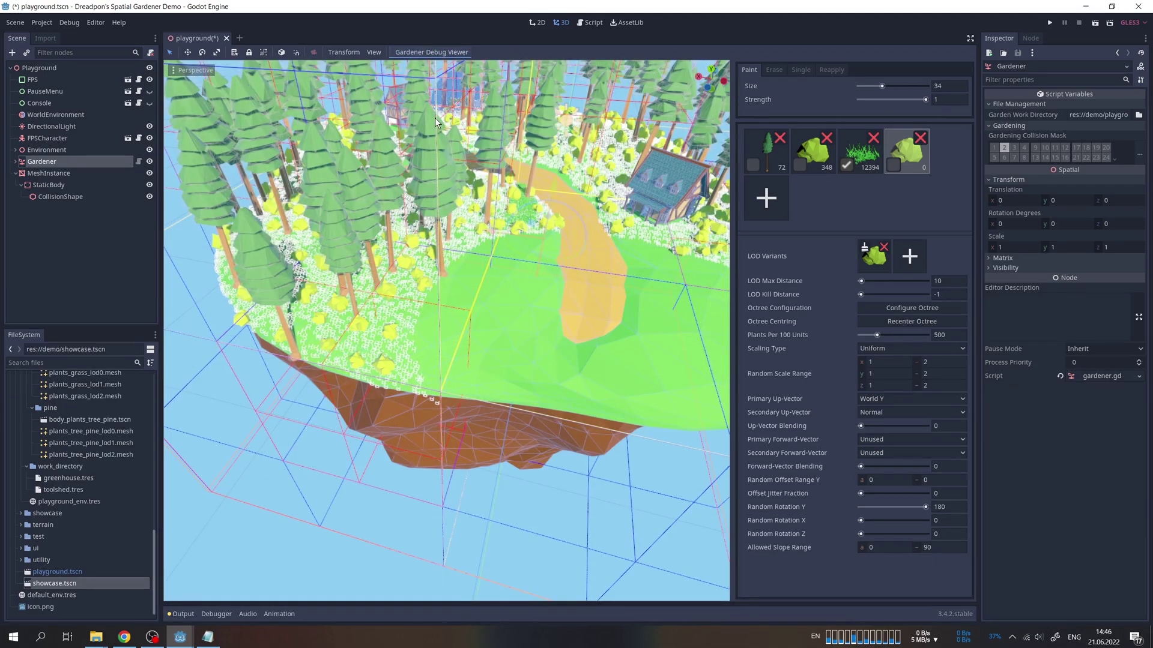
Step: Set Spatial Gardener's Brush Size Slider Max Value to 500 and enlarge the brush
{"action": "left_click", "coordinate": [42, 21]}
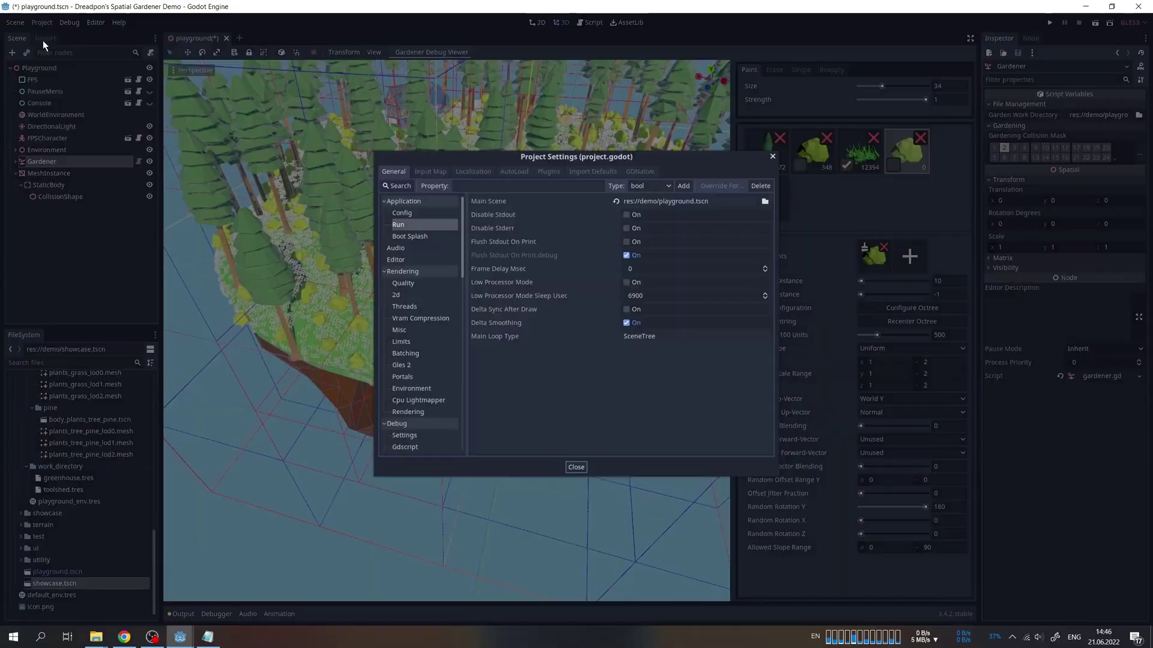
{"action": "scroll", "coordinate": [422, 318], "scroll_direction": "down", "scroll_amount": 3}
{"action": "scroll", "coordinate": [421, 319], "scroll_direction": "down", "scroll_amount": 5}
{"action": "scroll", "coordinate": [429, 326], "scroll_direction": "down", "scroll_amount": 3}
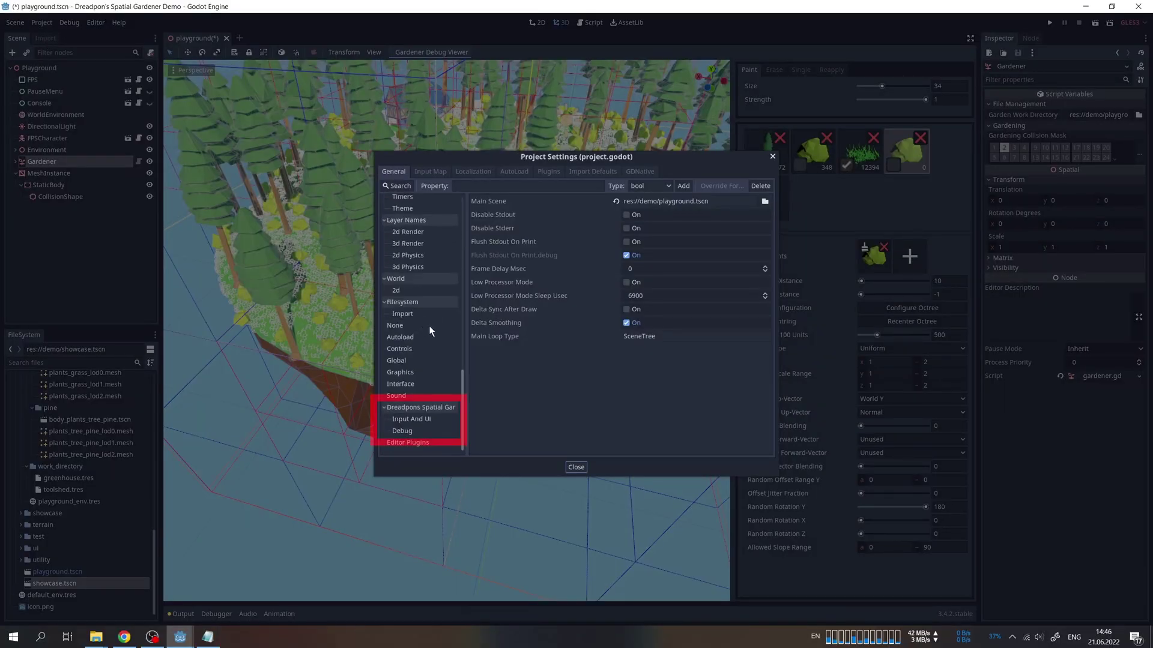
{"action": "left_click", "coordinate": [429, 421]}
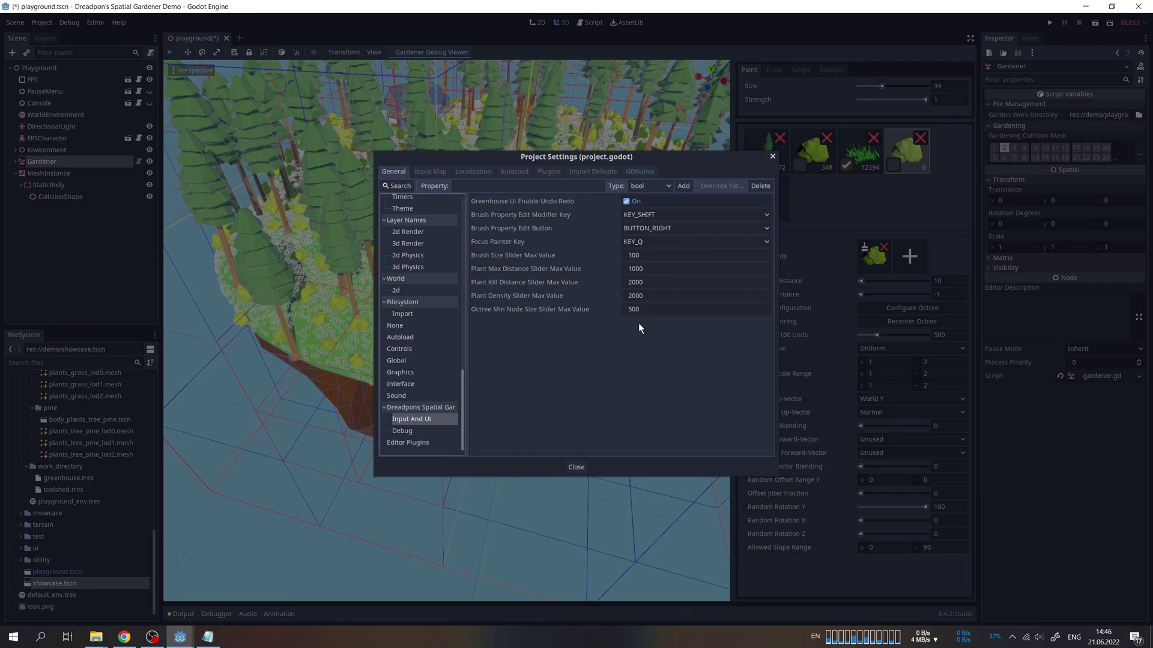
{"action": "left_click", "coordinate": [646, 254]}
{"action": "type", "text": "500"}
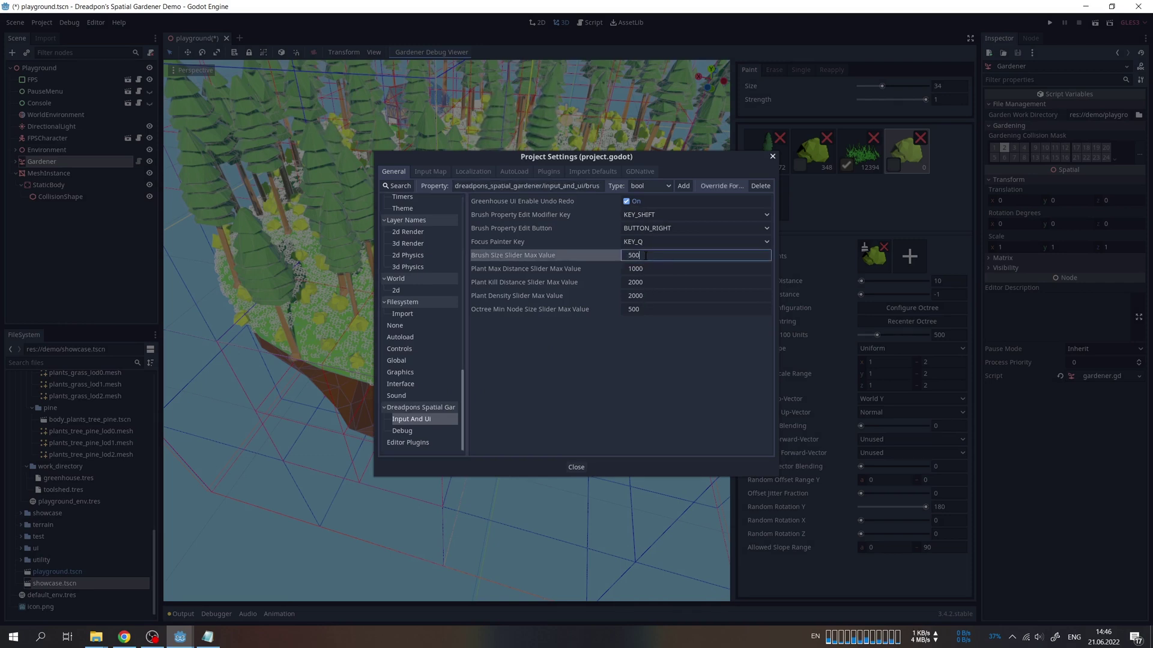
{"action": "left_click", "coordinate": [576, 466]}
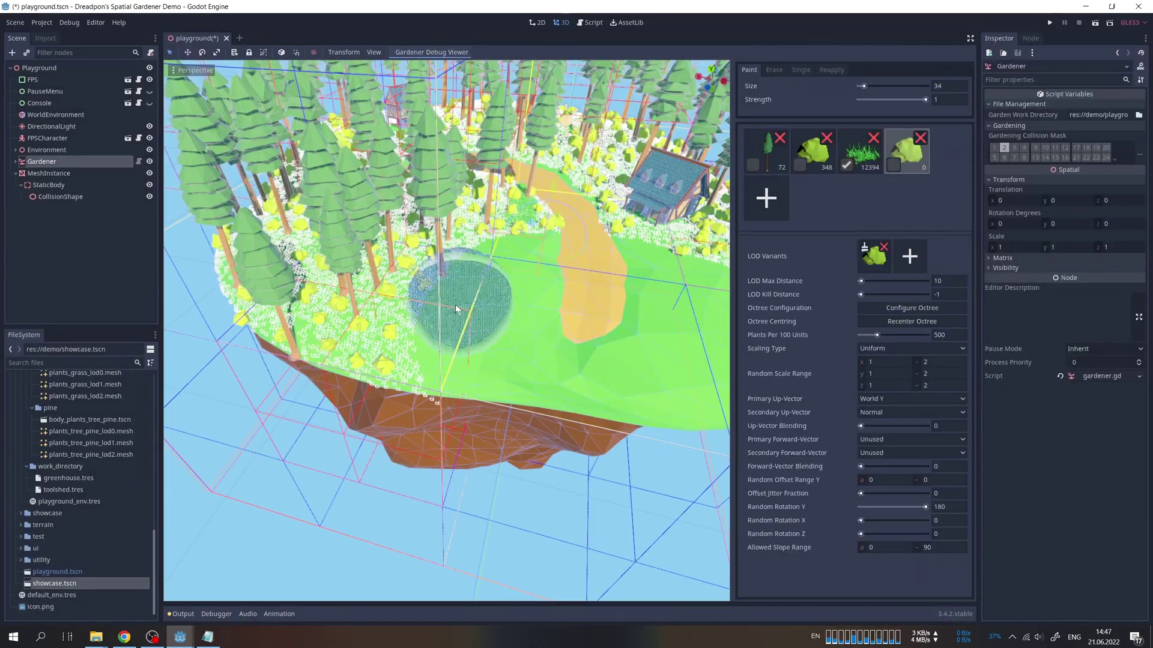
{"action": "right_click_drag", "start_coordinate": [454, 305], "coordinate": [538, 322], "text": "shift"}
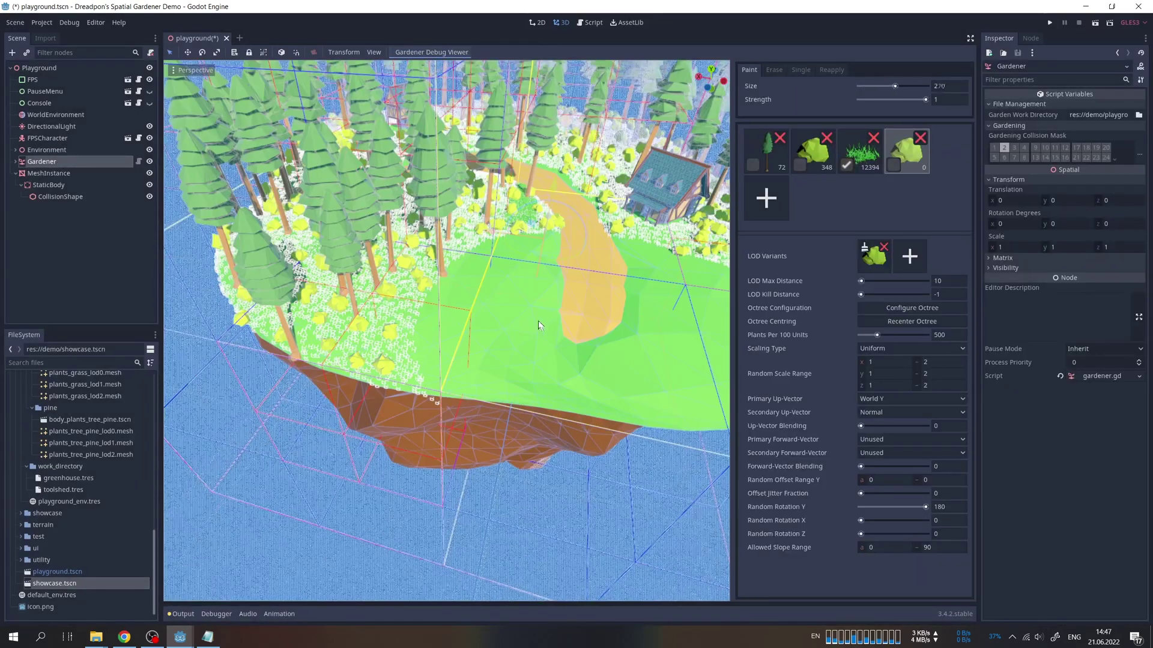
Step: Review the plugin's Debug settings, then shrink the brush and paint a grass stroke
{"action": "left_click", "coordinate": [39, 24]}
{"action": "left_click", "coordinate": [418, 431]}
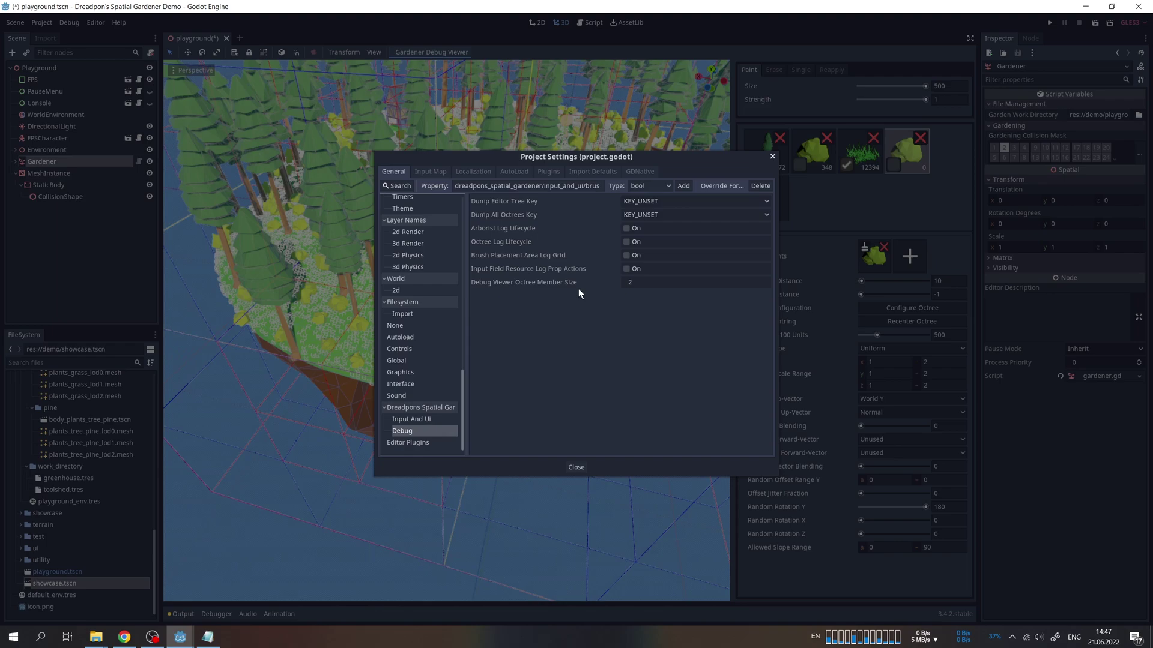
{"action": "left_click", "coordinate": [772, 156]}
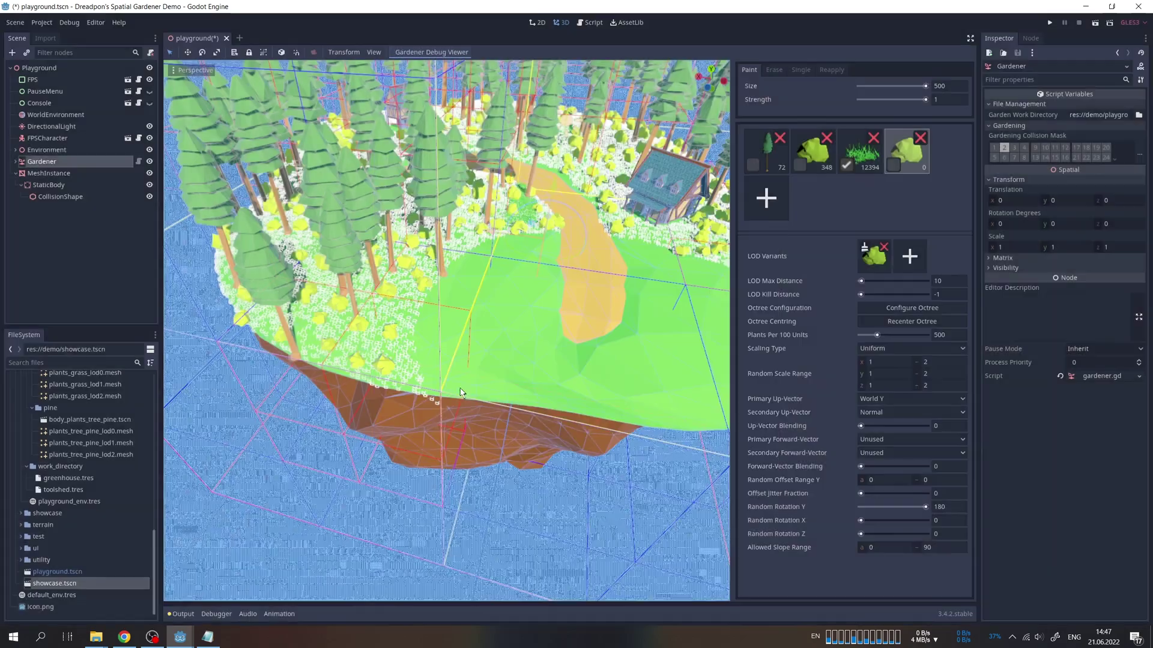
{"action": "middle_click_drag", "start_coordinate": [461, 391], "coordinate": [338, 237]}
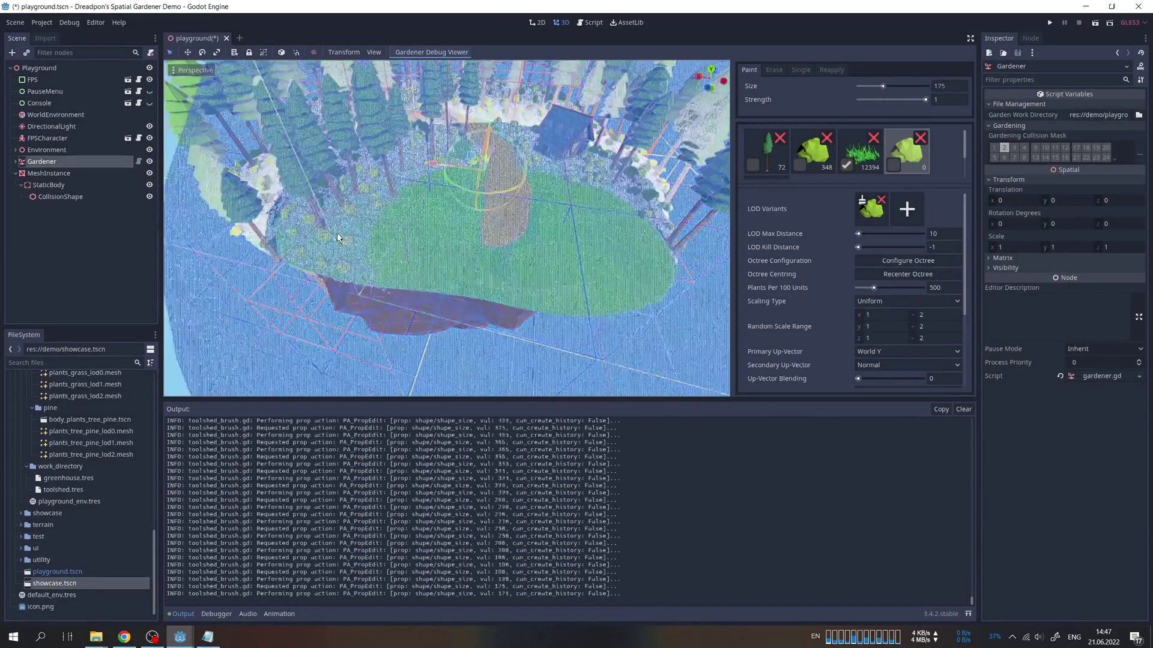
{"action": "left_click", "coordinate": [424, 225]}
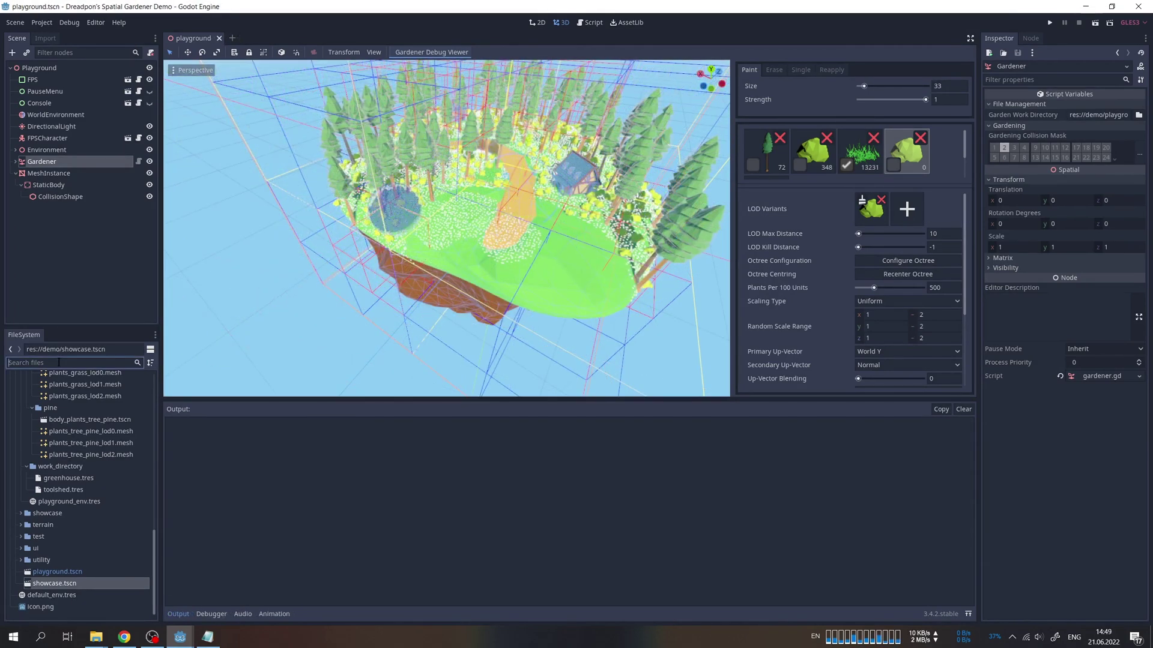
{"action": "type", "text": "bru"}
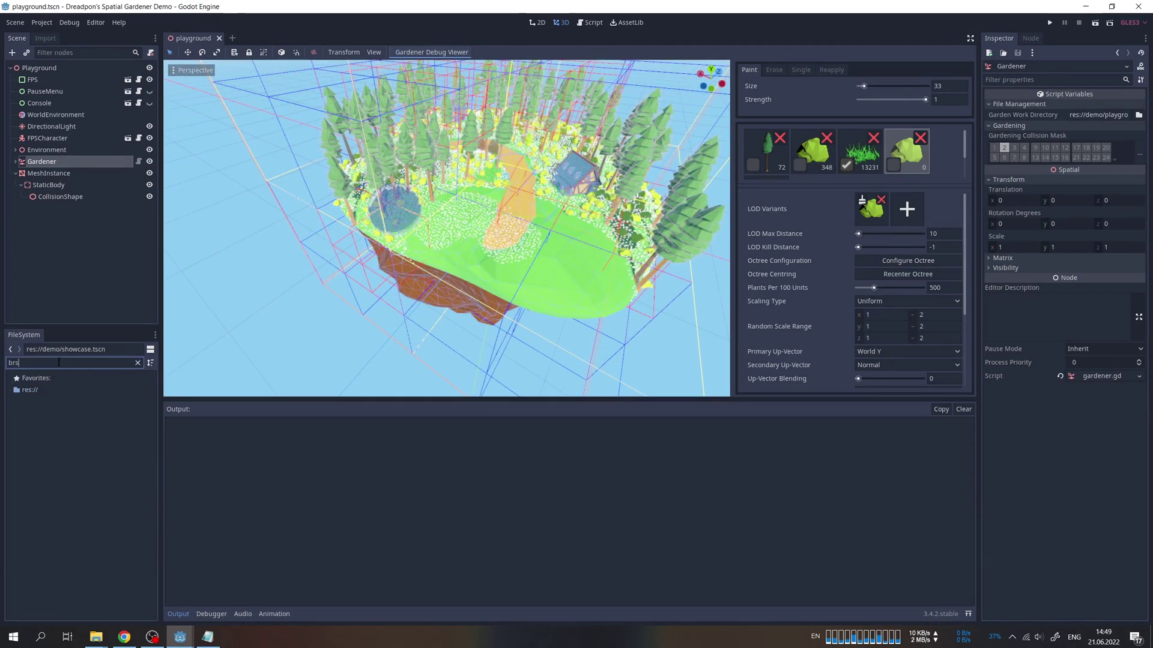
{"action": "type", "text": "sh"}
Step: Open brush_placement_area.gd with the output log collapsed, then refilter files to 'arbo'
{"action": "double_click", "coordinate": [75, 435]}
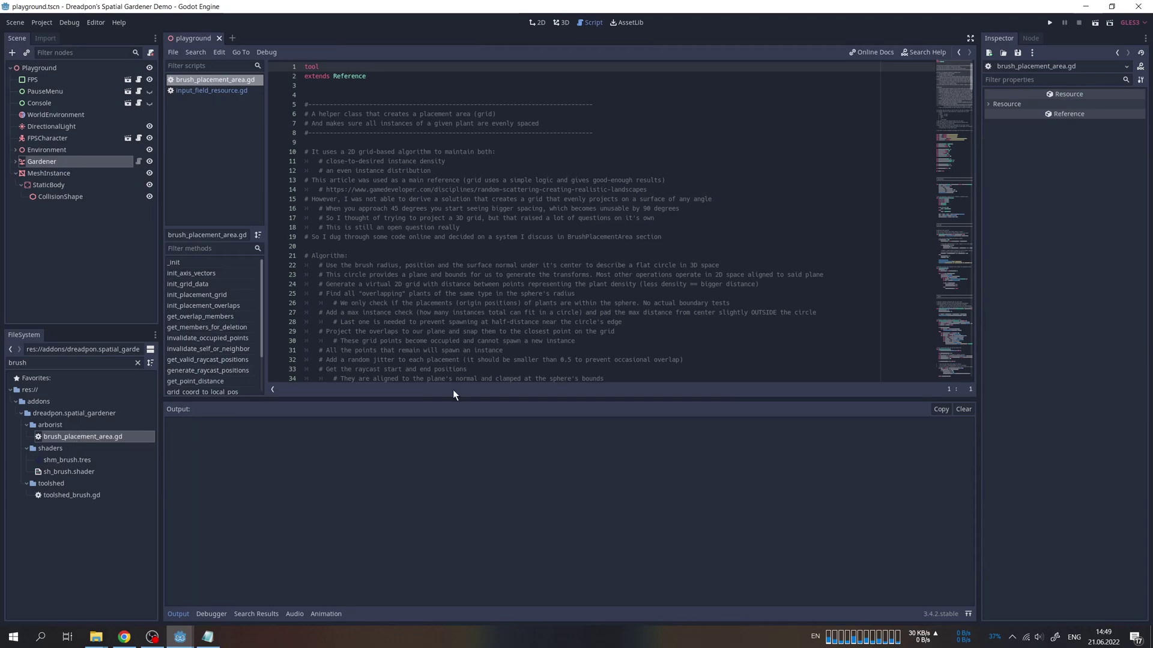
{"action": "left_click", "coordinate": [179, 614]}
{"action": "scroll", "coordinate": [446, 255], "scroll_direction": "down", "scroll_amount": 10}
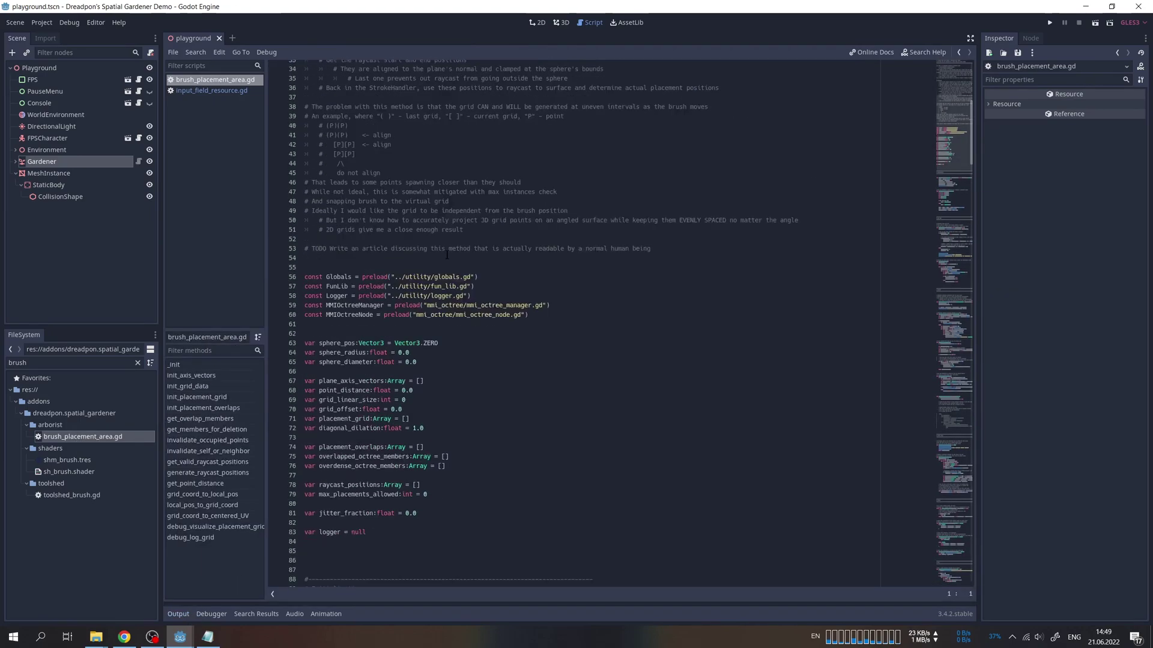
{"action": "scroll", "coordinate": [953, 292], "scroll_direction": "down", "scroll_amount": 10}
{"action": "scroll", "coordinate": [953, 293], "scroll_direction": "down", "scroll_amount": 10}
{"action": "scroll", "coordinate": [953, 293], "scroll_direction": "down", "scroll_amount": 10}
{"action": "scroll", "coordinate": [953, 293], "scroll_direction": "down", "scroll_amount": 10}
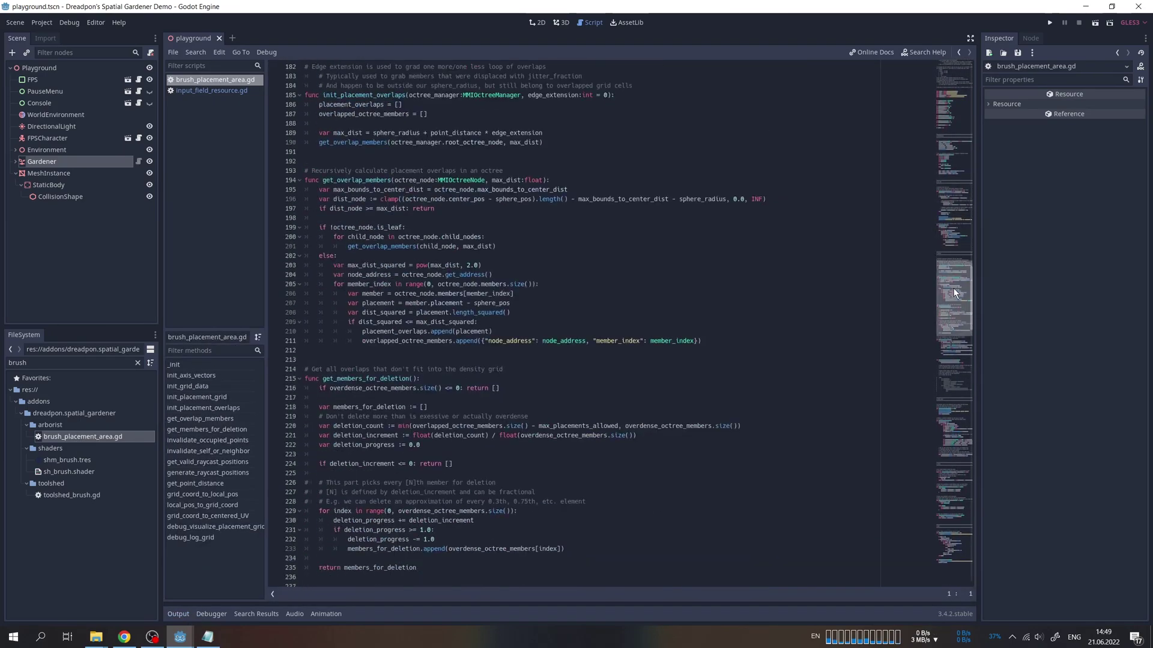
{"action": "scroll", "coordinate": [952, 293], "scroll_direction": "down", "scroll_amount": 10}
{"action": "scroll", "coordinate": [963, 358], "scroll_direction": "down", "scroll_amount": 10}
{"action": "scroll", "coordinate": [965, 377], "scroll_direction": "down", "scroll_amount": 10}
{"action": "scroll", "coordinate": [965, 376], "scroll_direction": "down", "scroll_amount": 10}
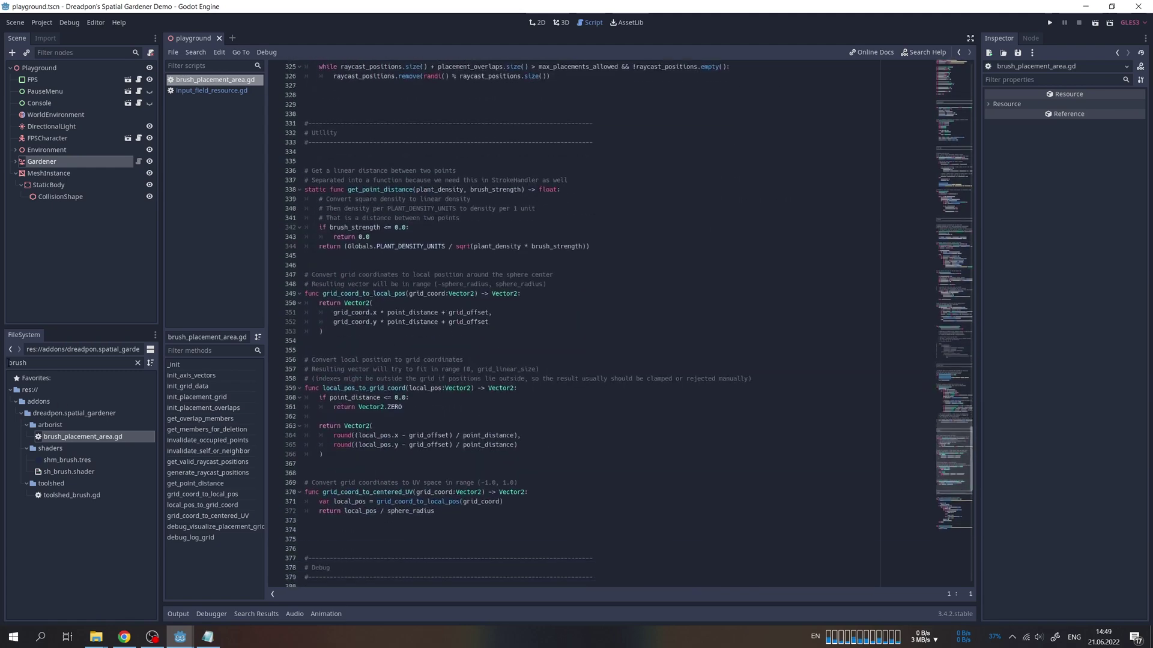
{"action": "double_click", "coordinate": [58, 364]}
{"action": "type", "text": "abro"}
{"action": "key", "text": "BackSpace"}
{"action": "key", "text": "BackSpace"}
{"action": "type", "text": "rbo"}
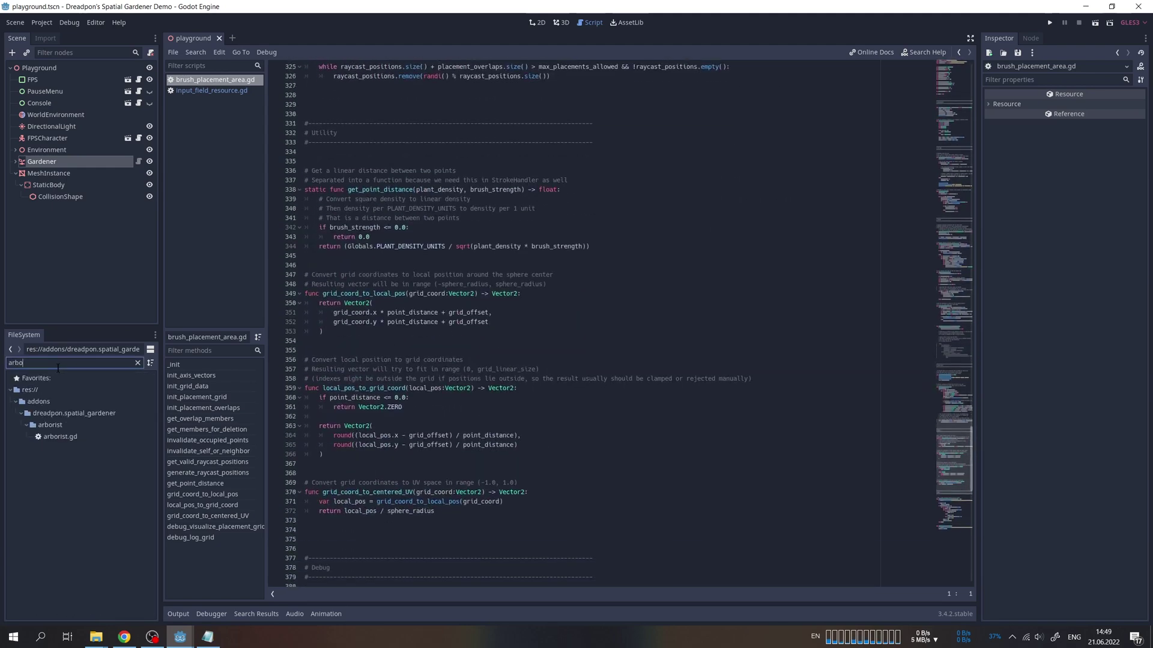